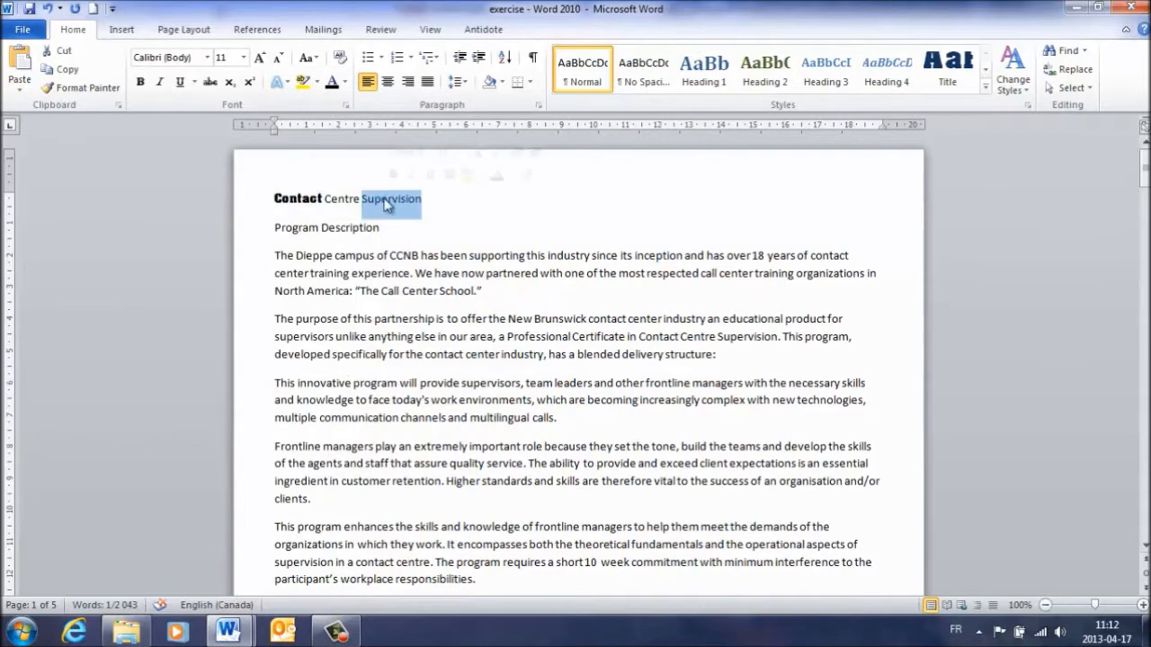
- Enlarge the word "Supervision" in the document's title line by four font size increments
left_click(259, 59)
left_click(259, 59)
left_click(259, 59)
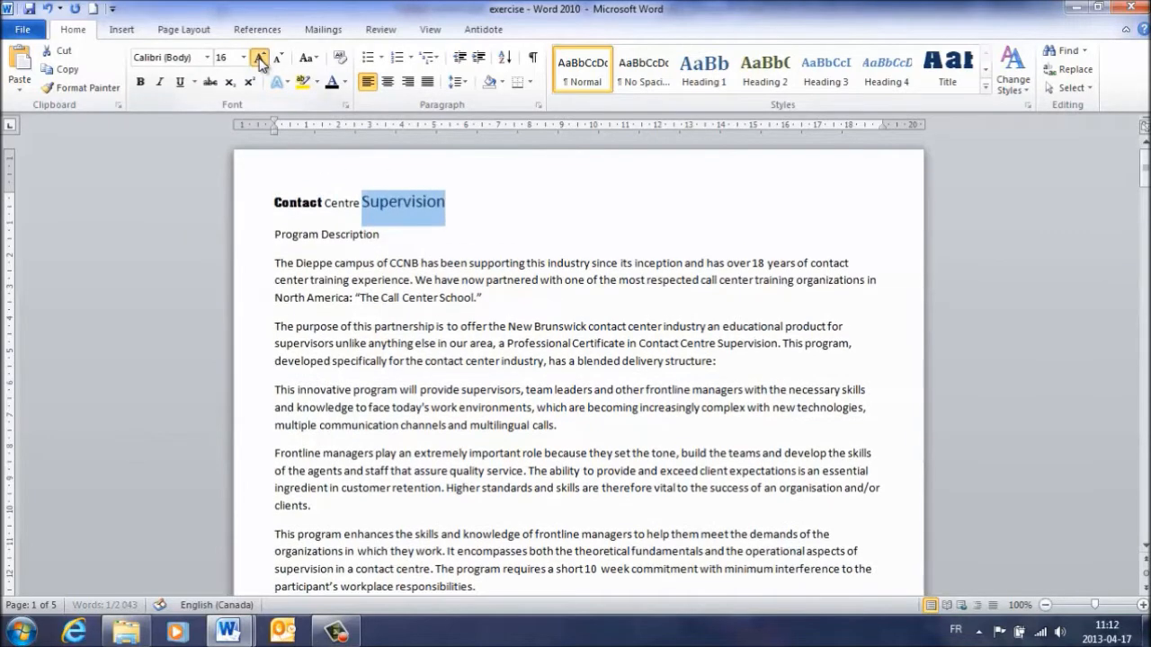
left_click(259, 58)
left_click(422, 348)
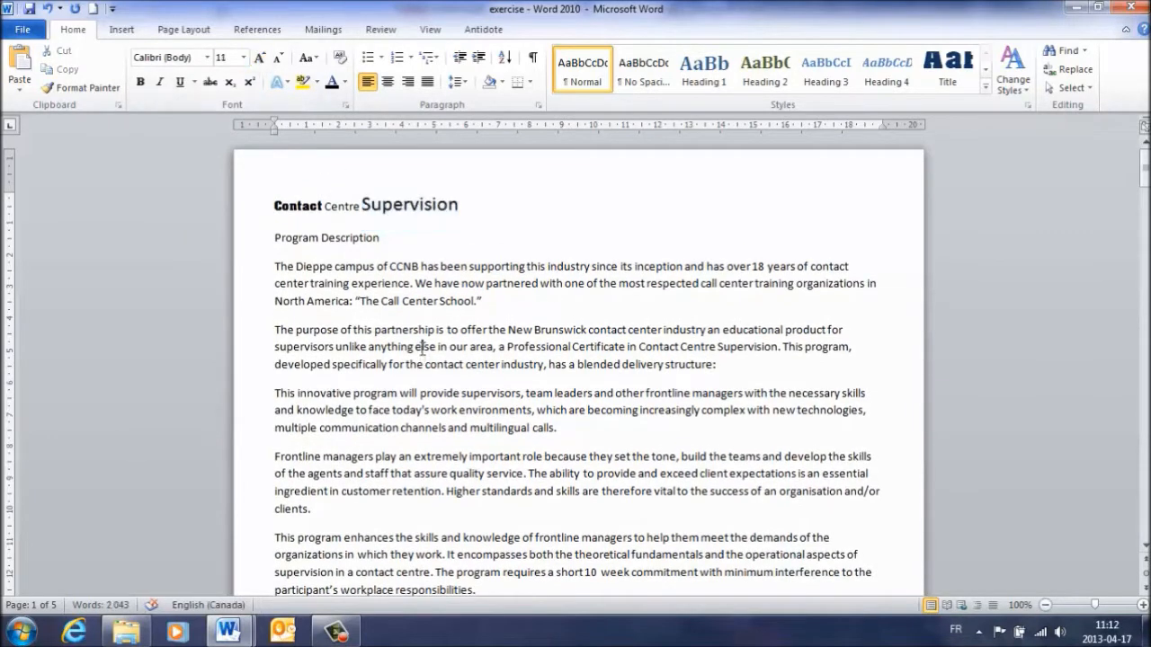
- Copy the formatting of the first body paragraph onto the whole "Contact Centre Supervision" line with Format Painter
left_click(257, 210)
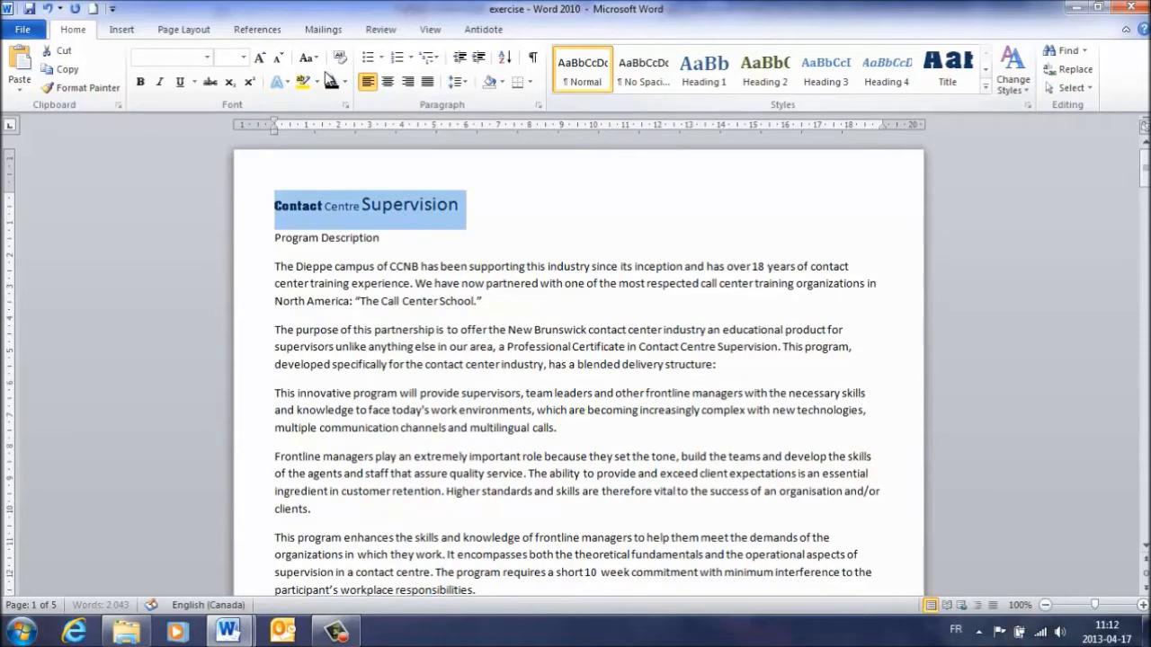
left_click(320, 279)
left_click(82, 87)
left_click(238, 208)
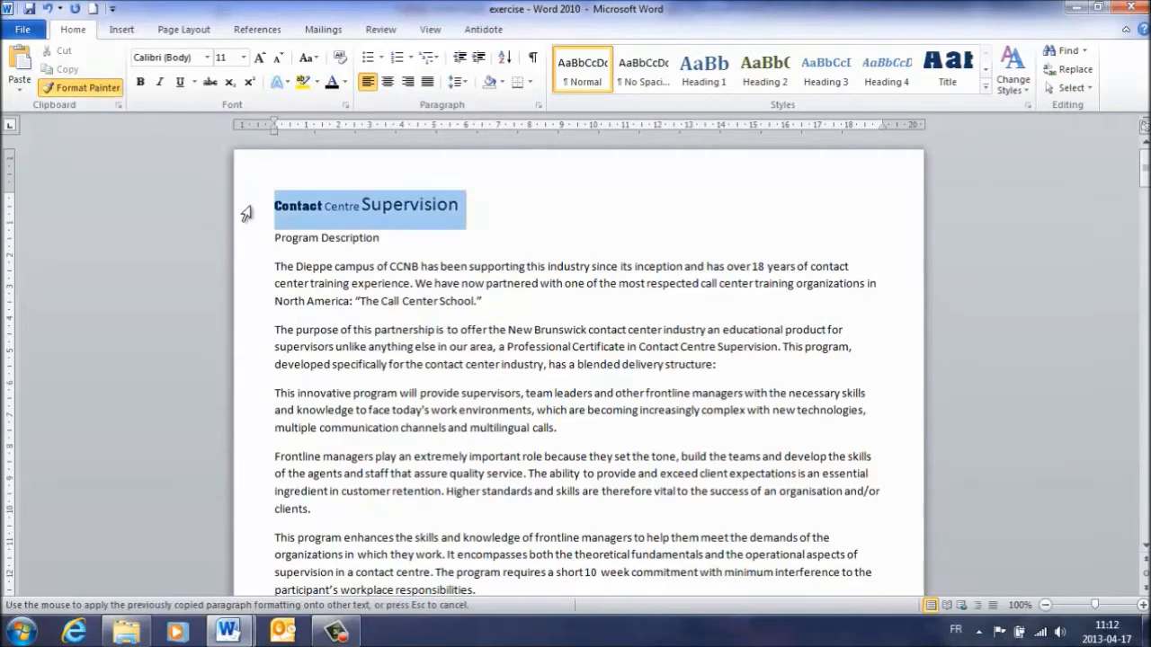
left_click(416, 275)
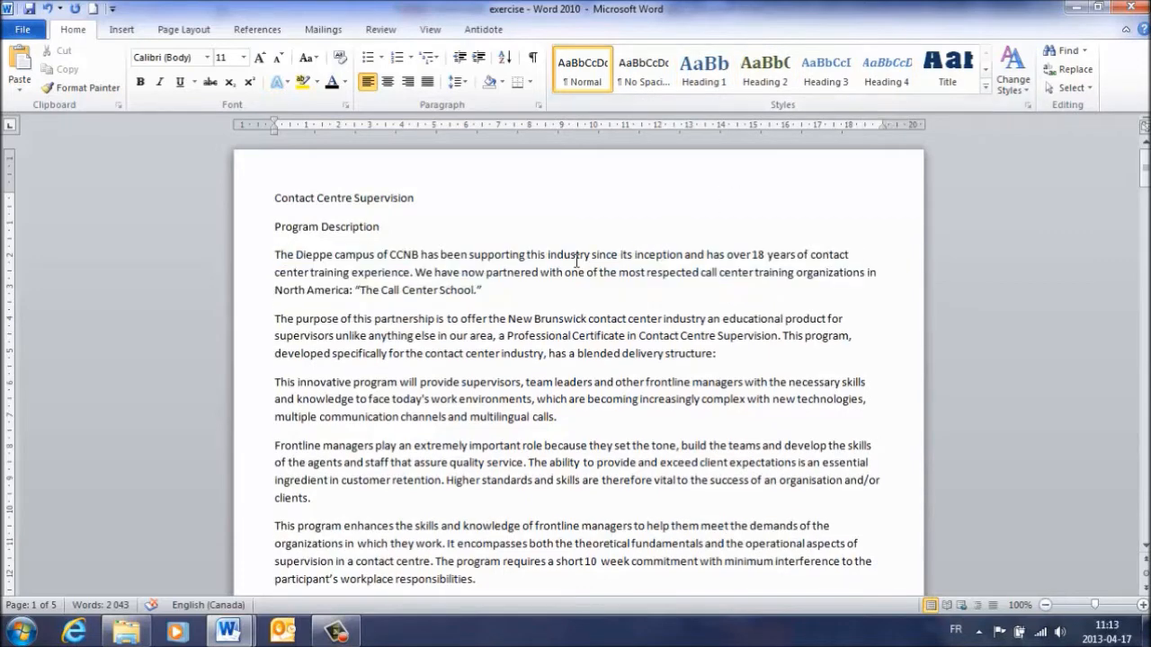
- Apply the Title style to the mixed-format "Contact Centre Supervision" line
mouse_move(370, 266)
left_click(252, 209)
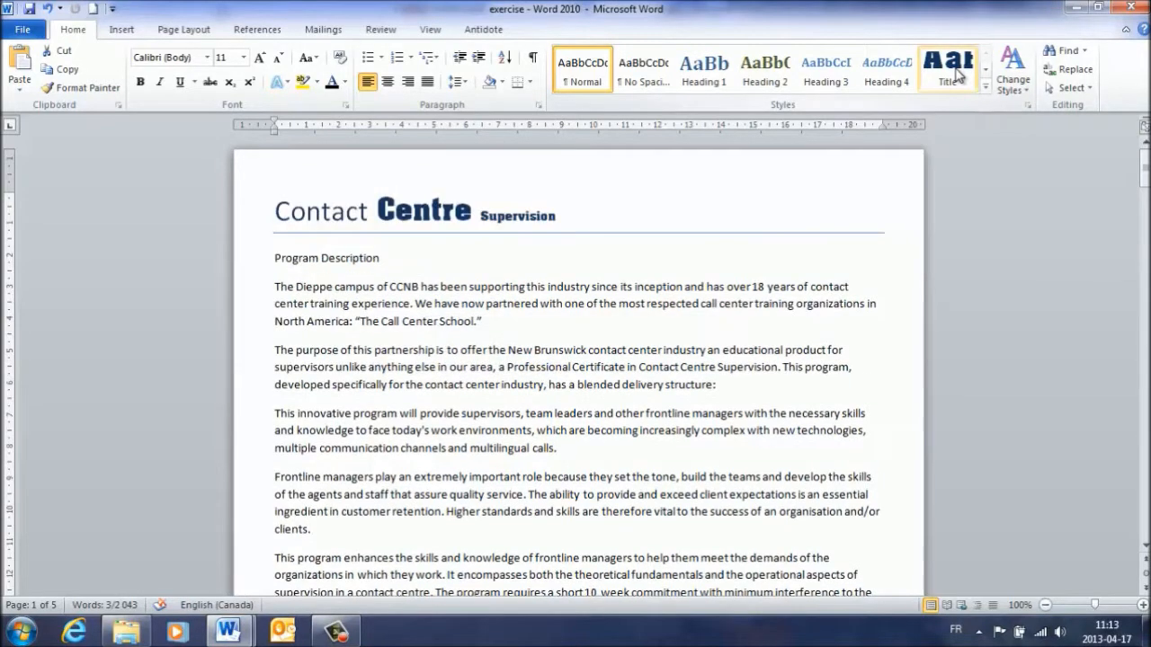
left_click(985, 87)
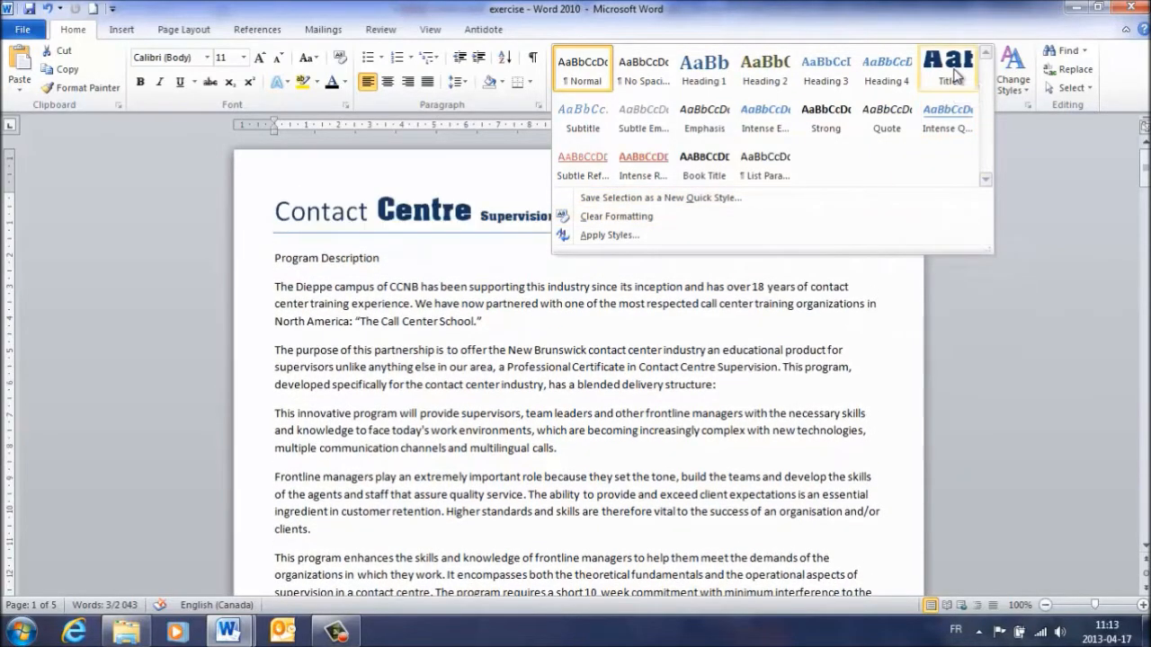
left_click(953, 72)
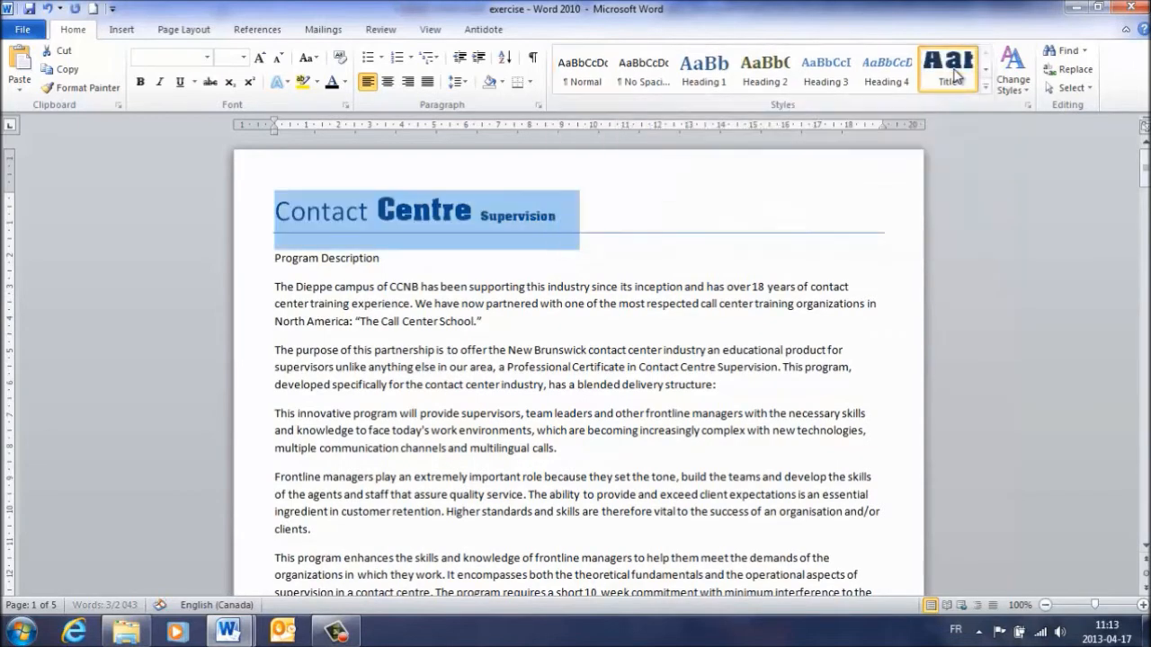
- Copy the formatting of the word "Contact" onto the entire title line with Format Painter
left_click(326, 258)
left_click(322, 218)
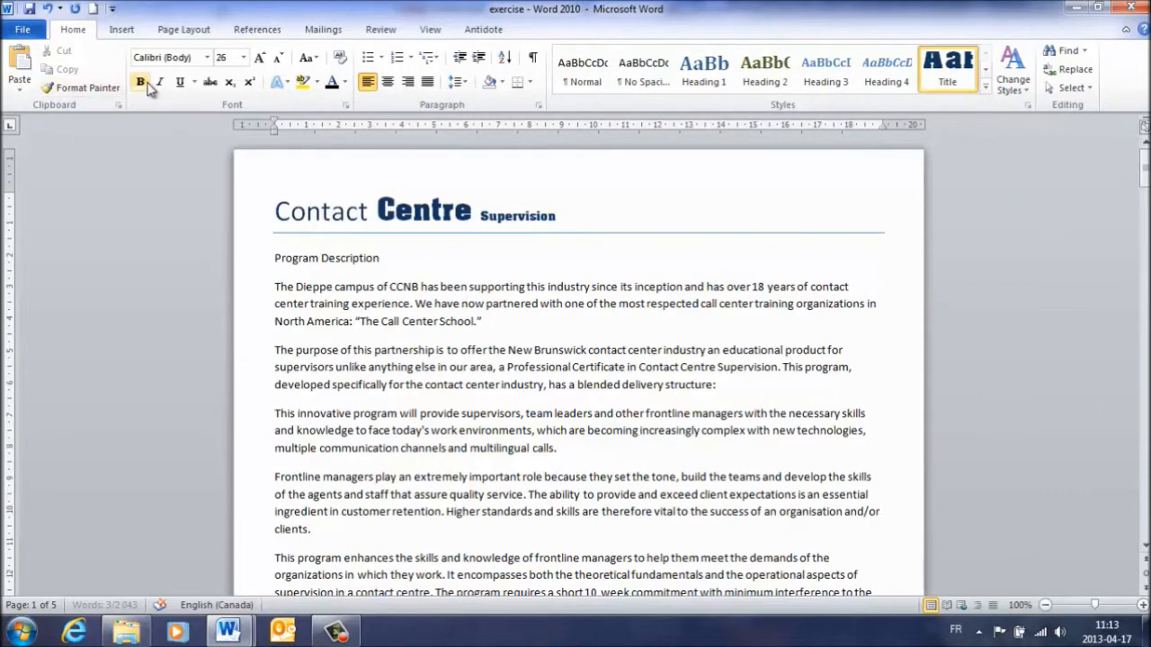
left_click(89, 91)
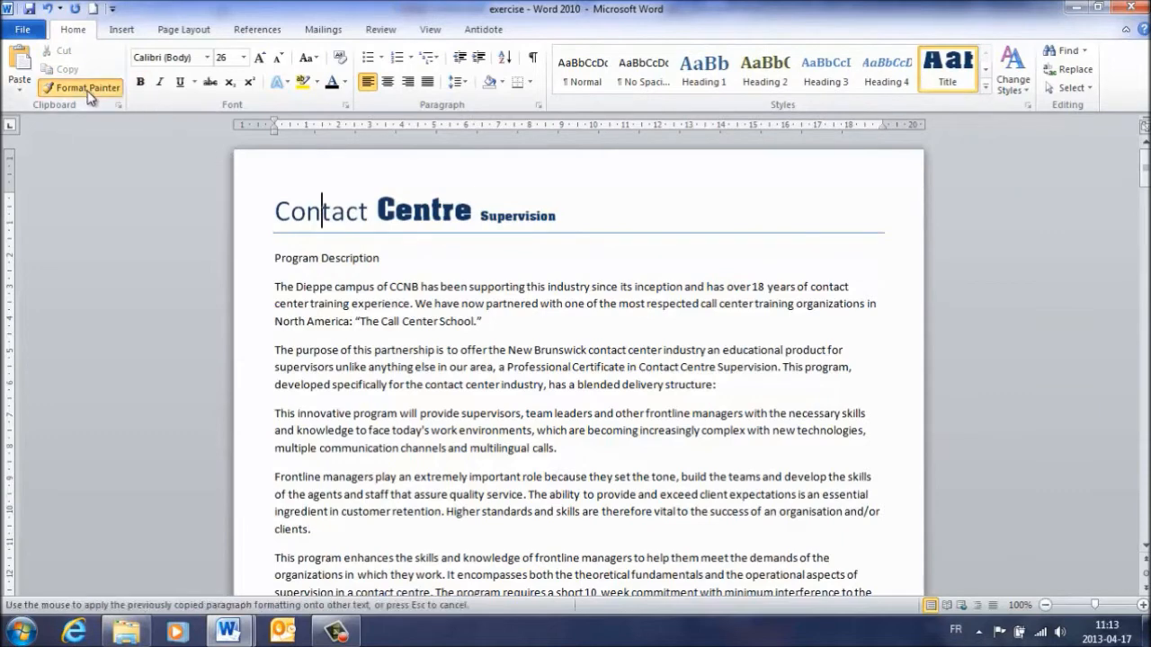
left_click(251, 223)
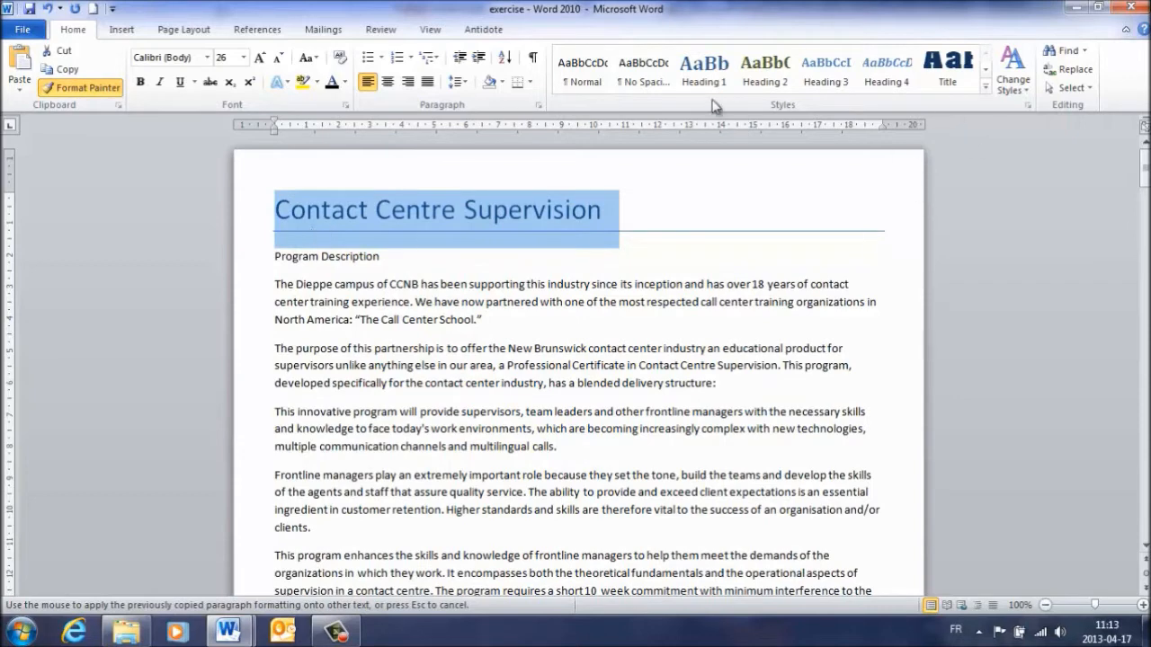
- Reset the "Contact Centre Supervision" line to the Normal style and set its font size to 12
left_click(585, 79)
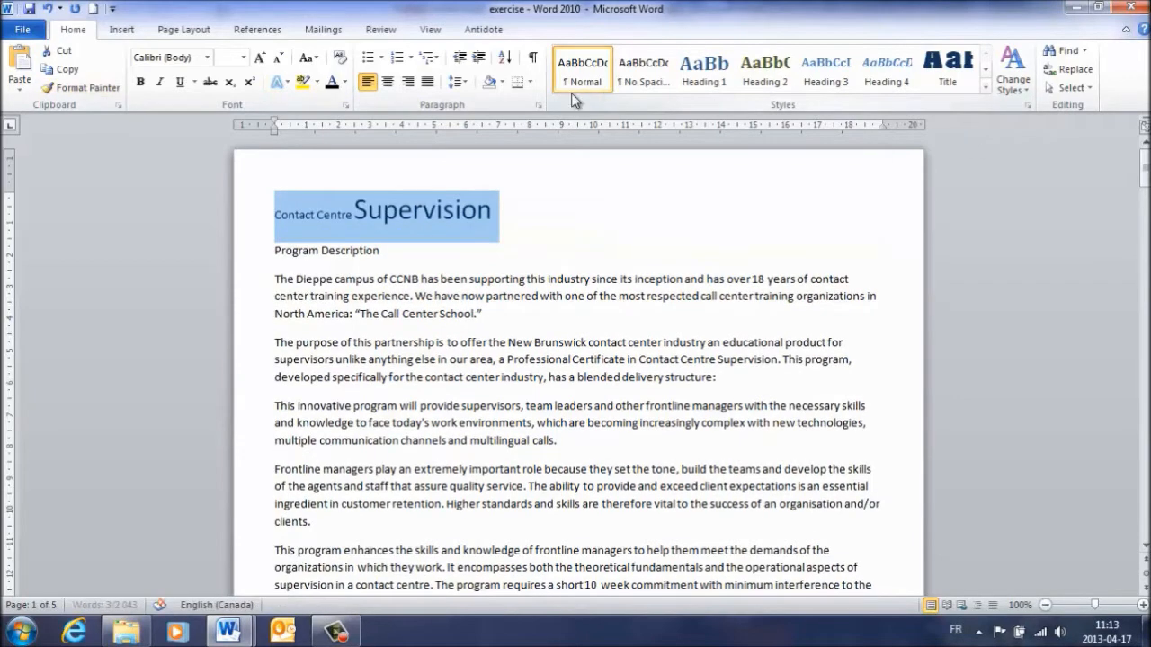
left_click(243, 57)
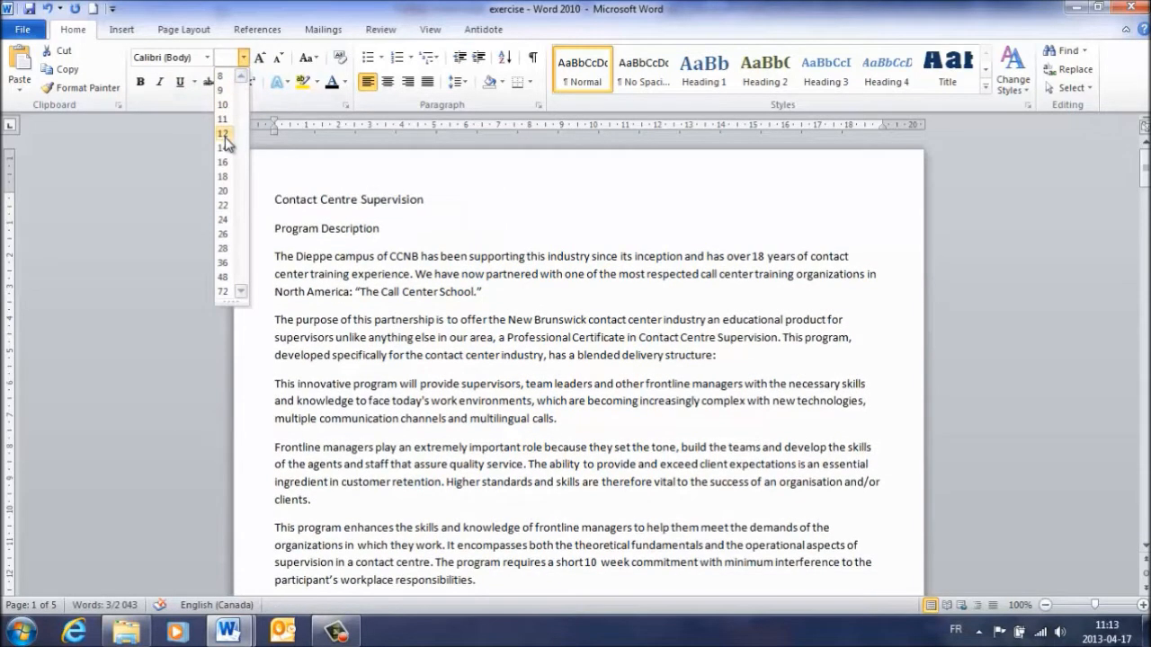
left_click(224, 133)
left_click(378, 283)
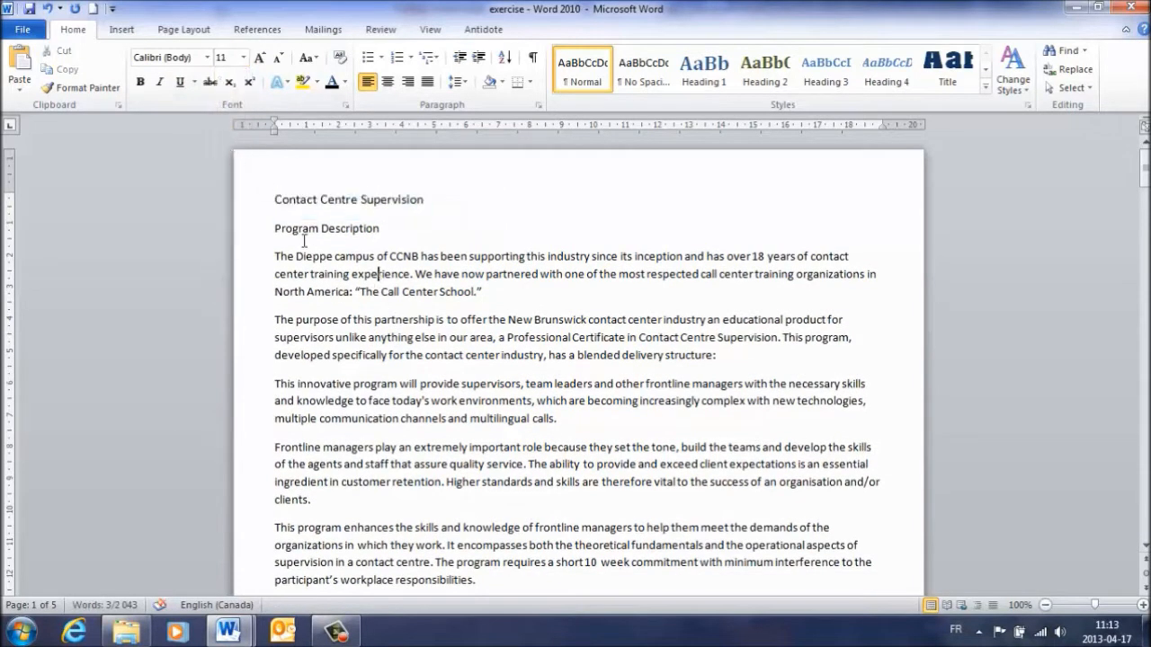
- Apply the Title style to the uniformly formatted "Contact Centre Supervision" line
left_click(235, 202)
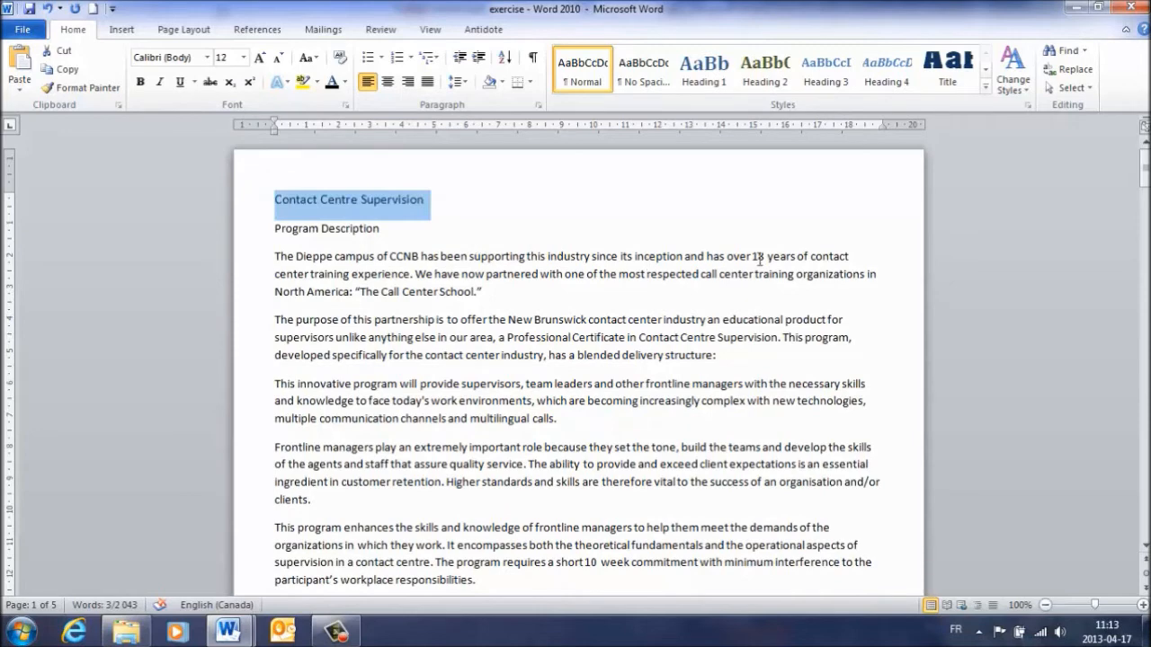
left_click(948, 68)
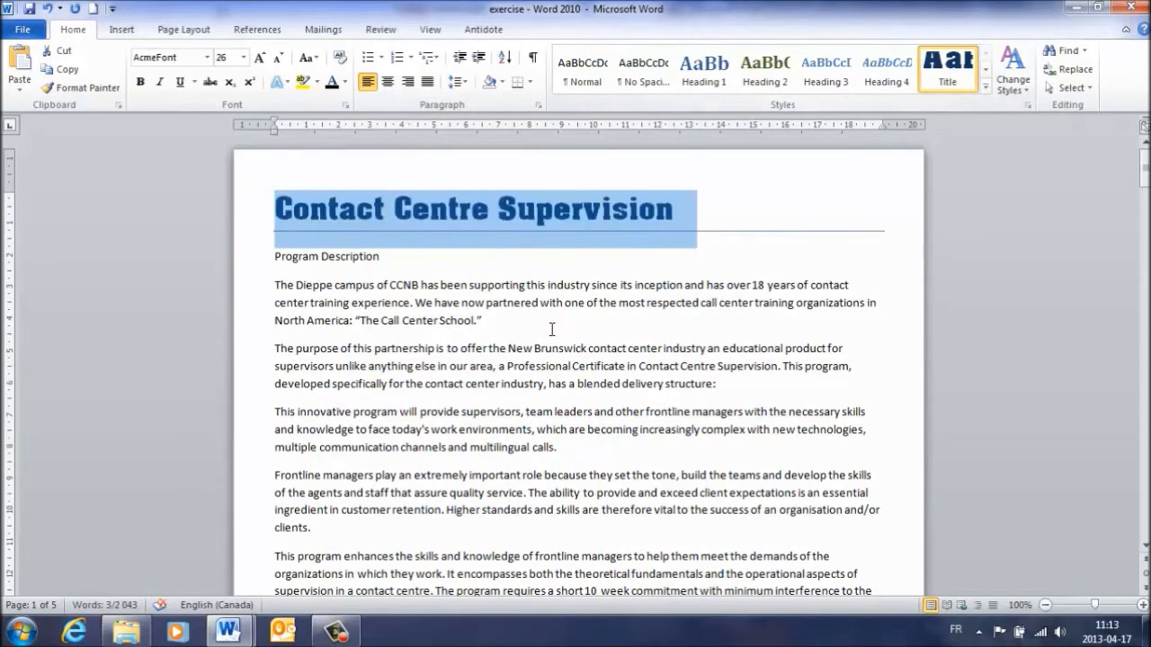
left_click(492, 332)
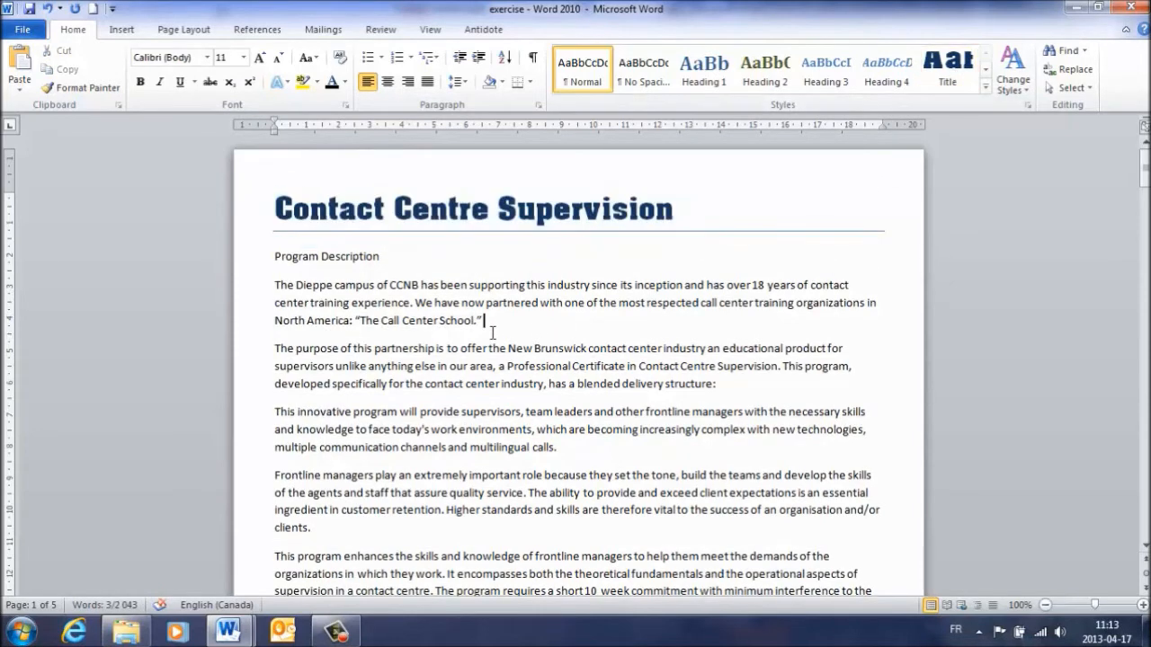
- Apply the Heading 1 style to the "Program Description" line below the title
left_click(987, 89)
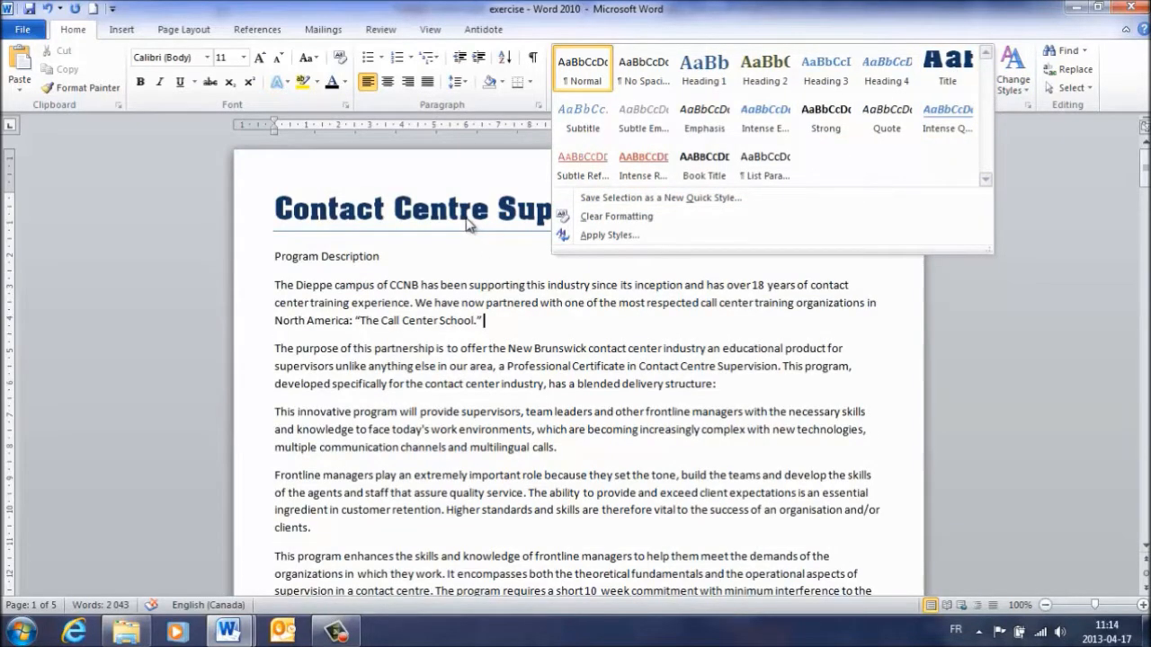
left_click(475, 267)
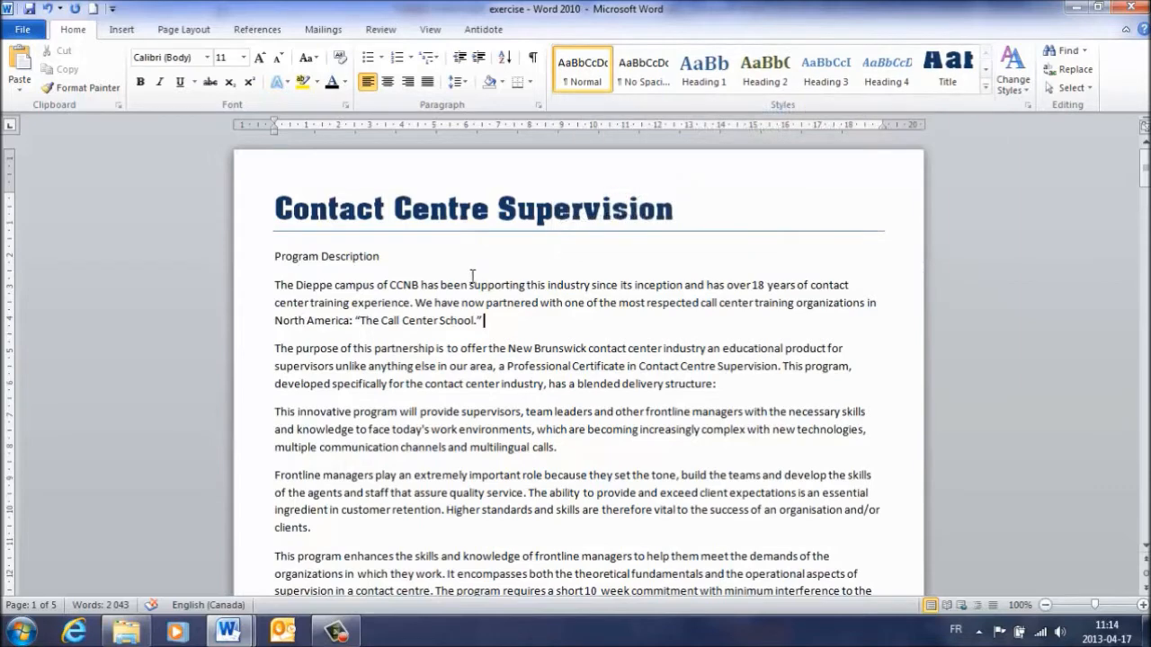
left_click(247, 261)
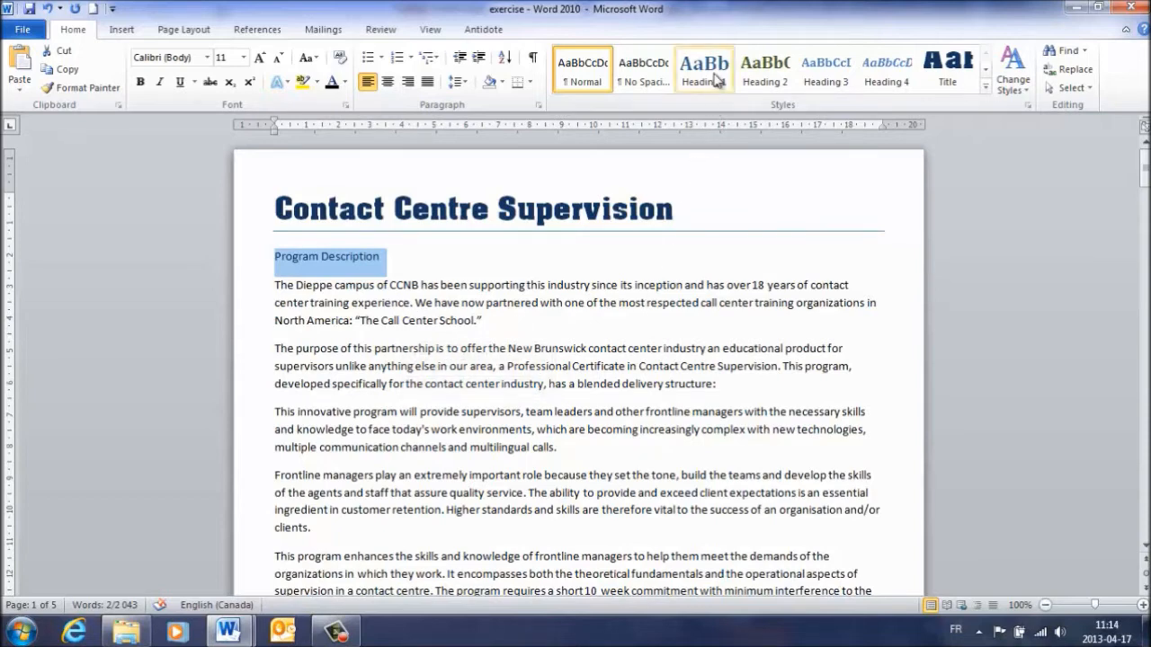
left_click(717, 79)
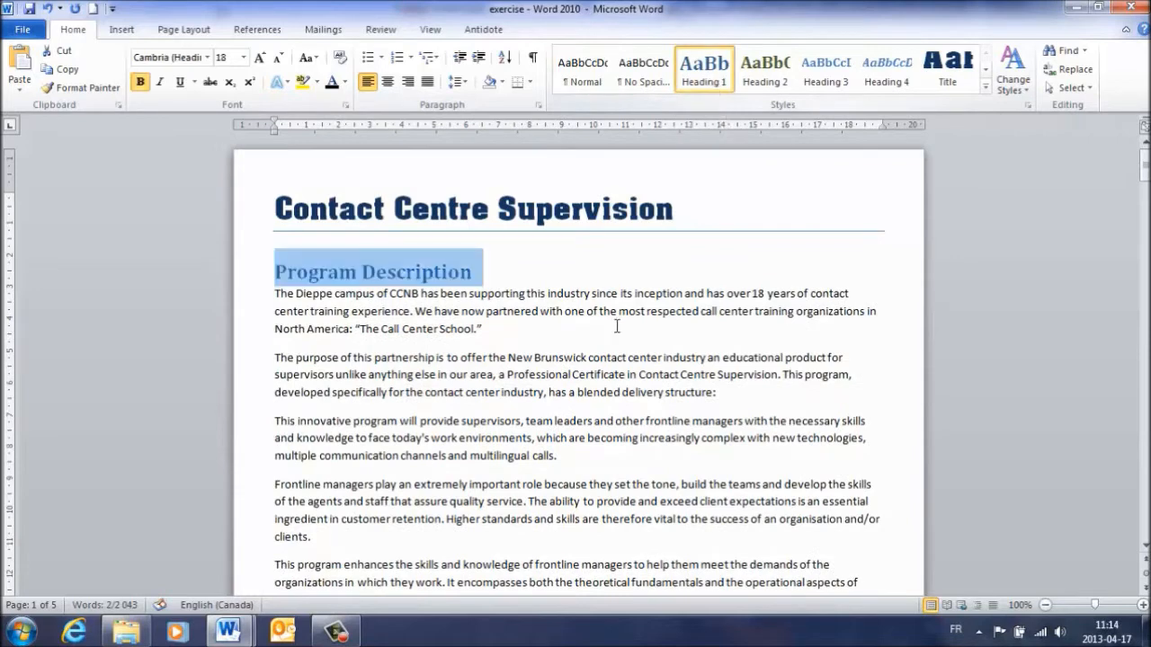
- Apply the Heading 1 style to the "Benefits" line after the program description paragraphs
scroll(485, 391, "down", 3)
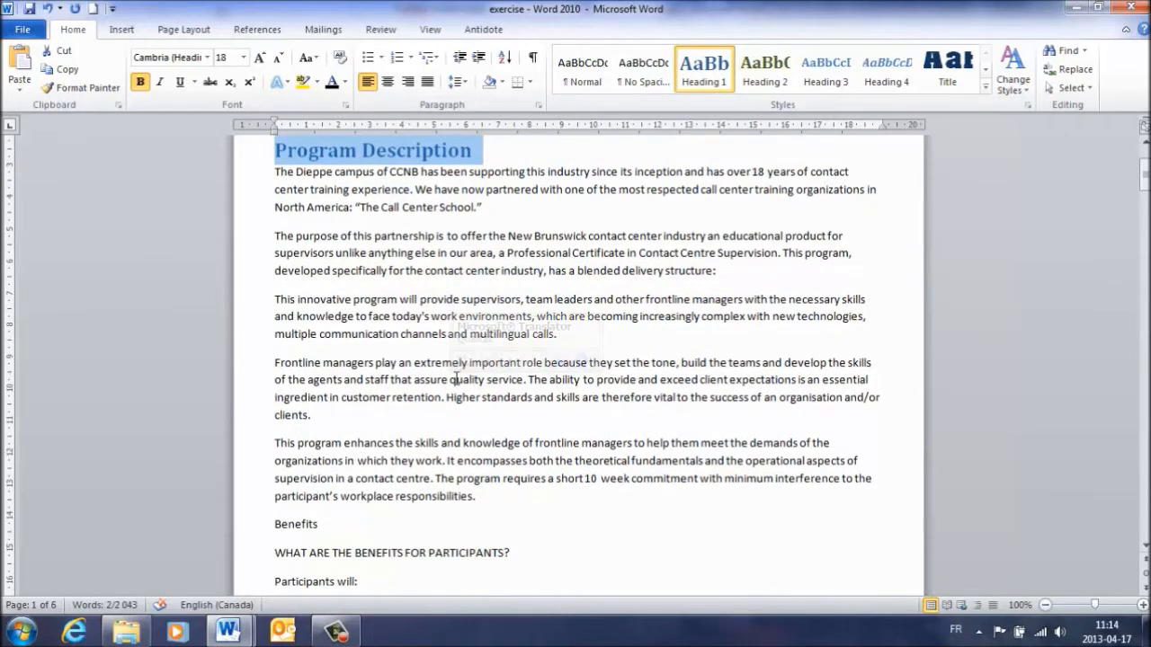
scroll(429, 375, "down", 1)
scroll(429, 374, "up", 2)
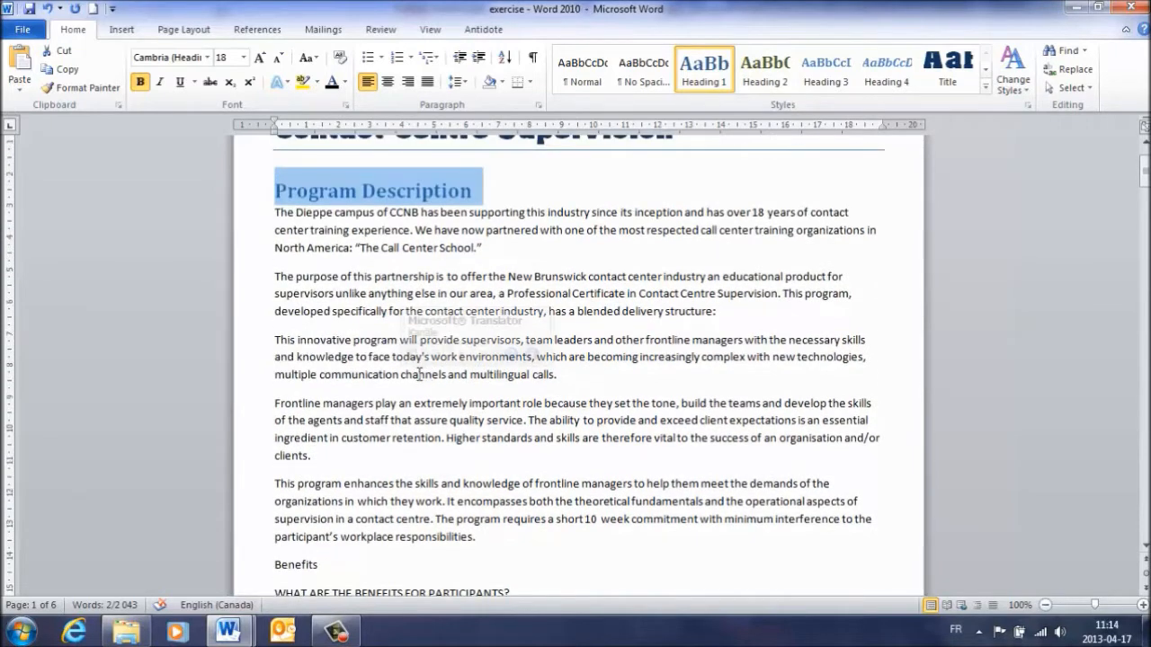
mouse_move(328, 200)
scroll(368, 351, "down", 2)
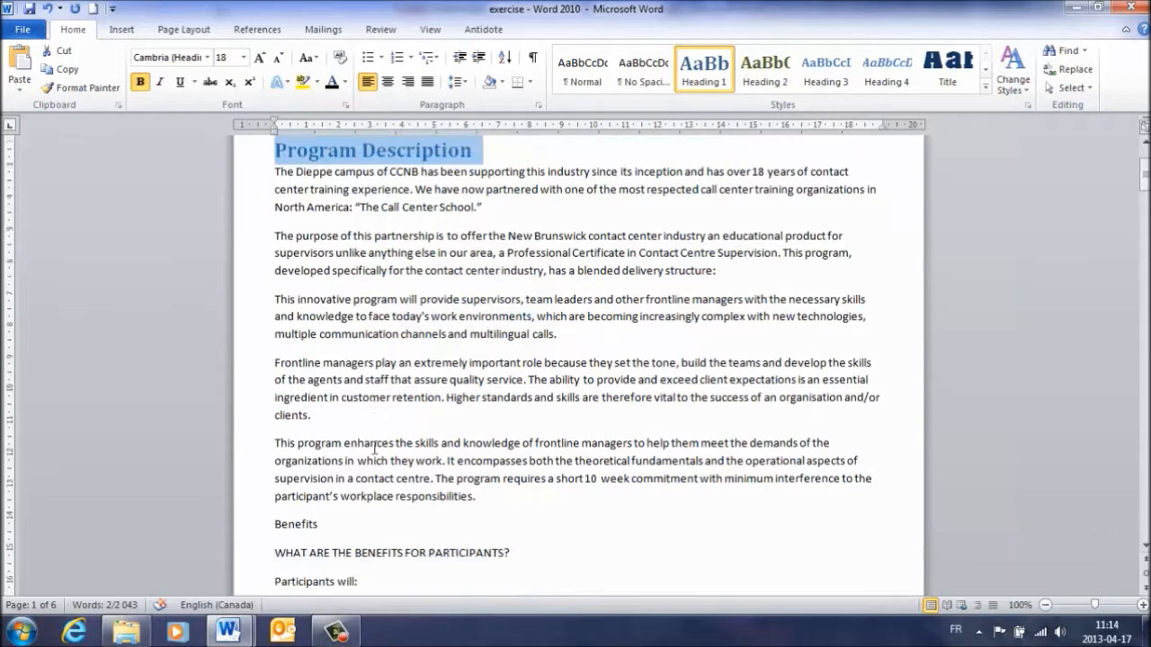
scroll(253, 448, "down", 2)
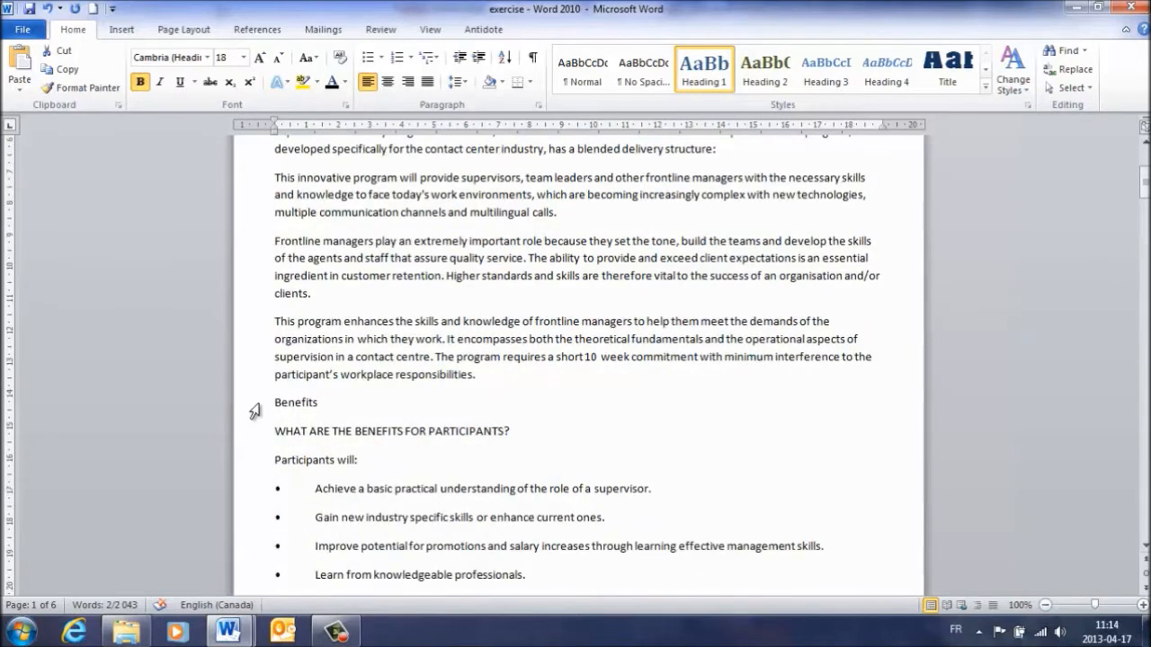
left_click(254, 411)
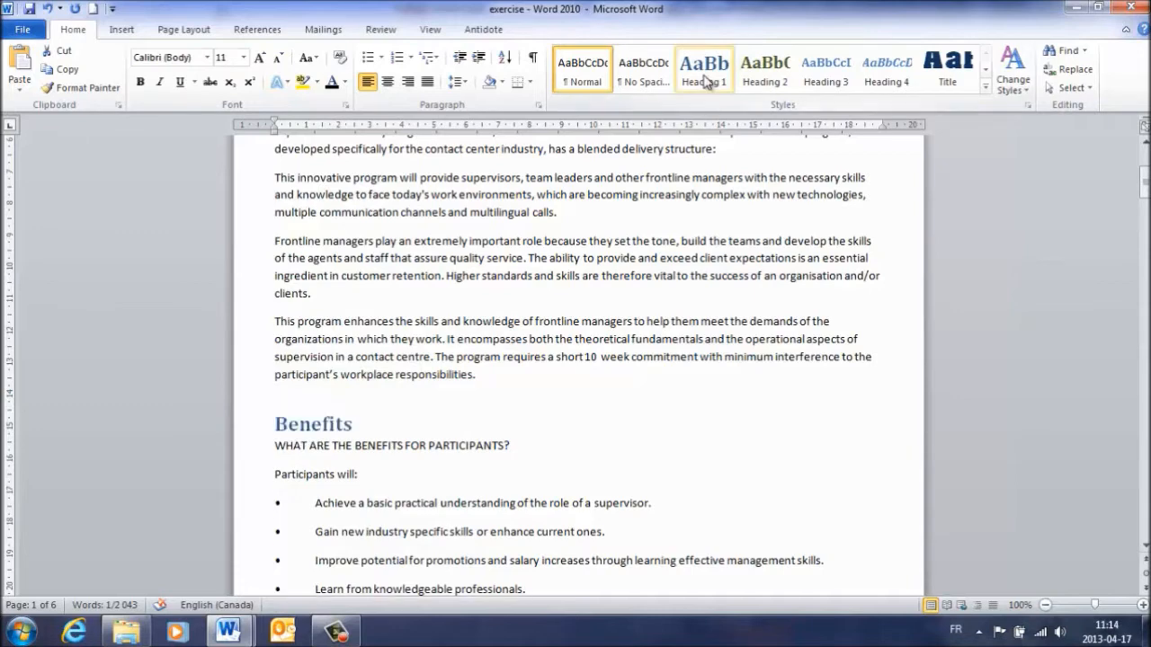
left_click(706, 81)
- Compare the "Benefits" heading with "Program Description", and undo the Heading 1 style on "Benefits"
scroll(404, 318, "up", 4)
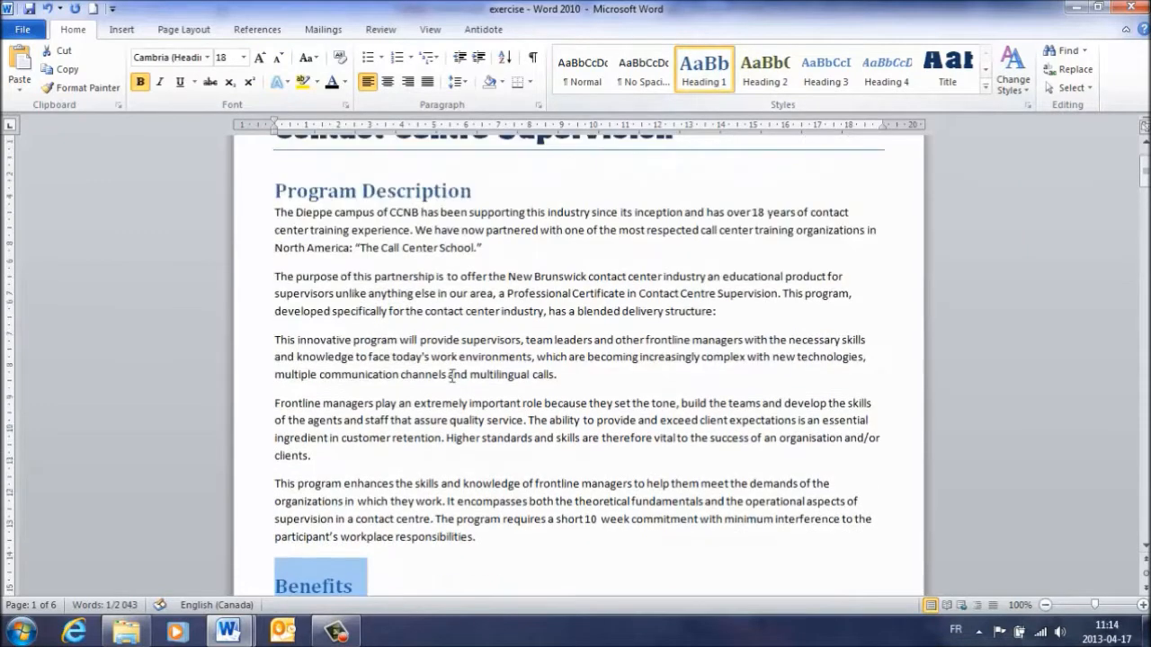
scroll(399, 472, "down", 3)
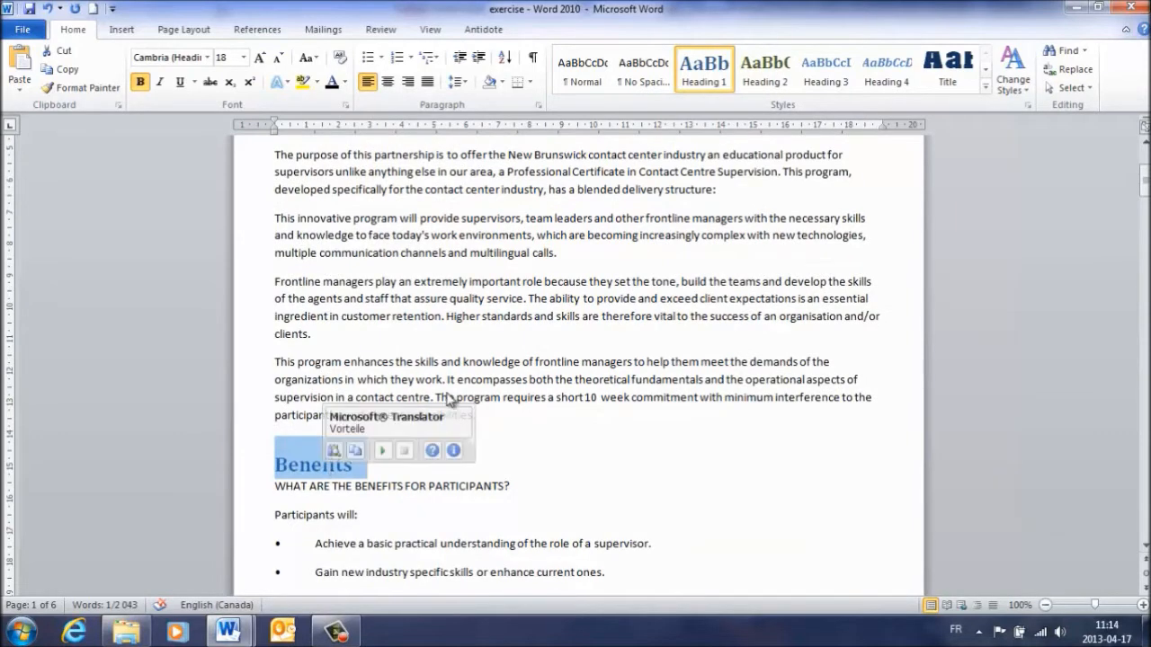
left_click(51, 13)
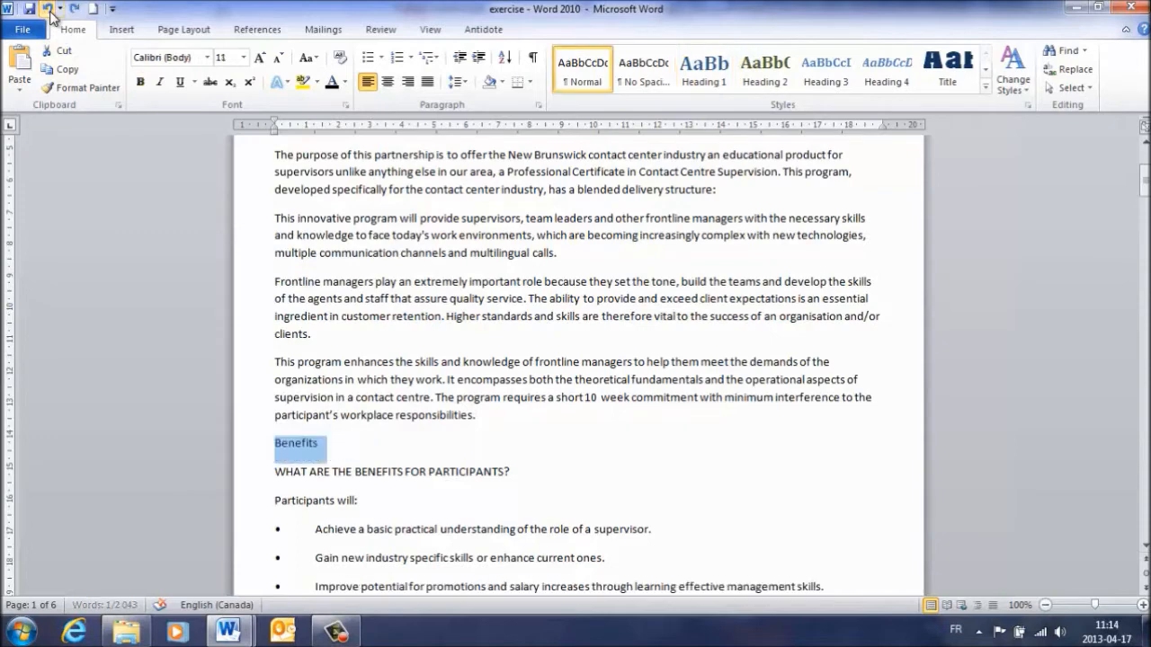
- Copy the Heading 1 formatting from "Program Description" onto the "Benefits" line with Format Painter
scroll(373, 250, "up", 4)
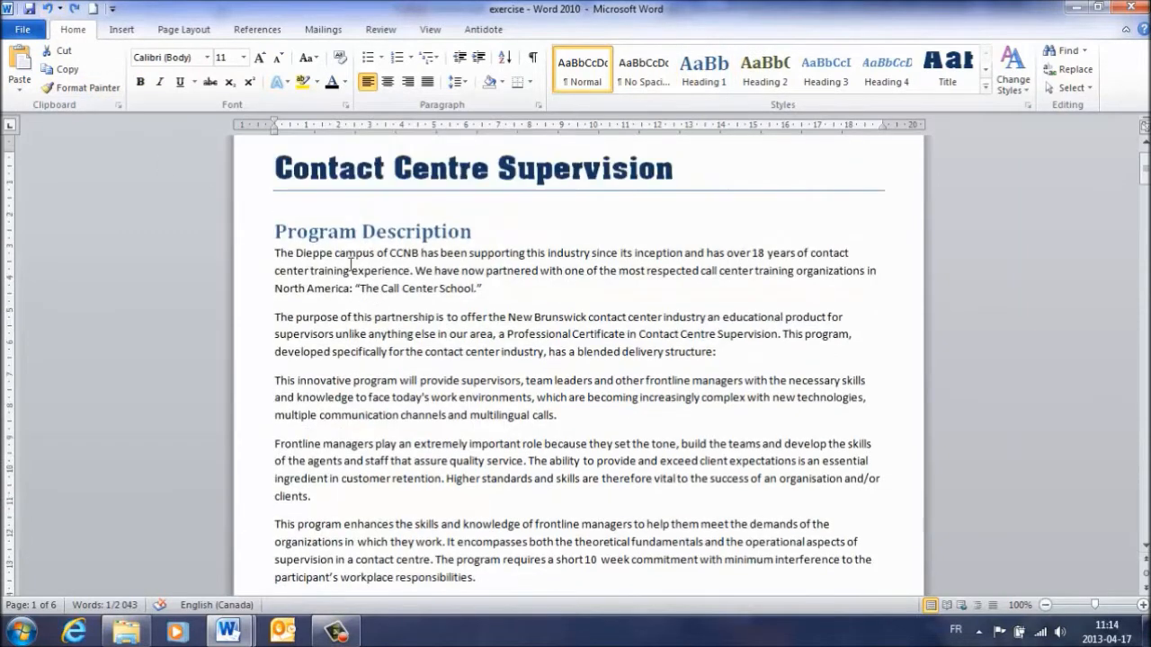
left_click(251, 236)
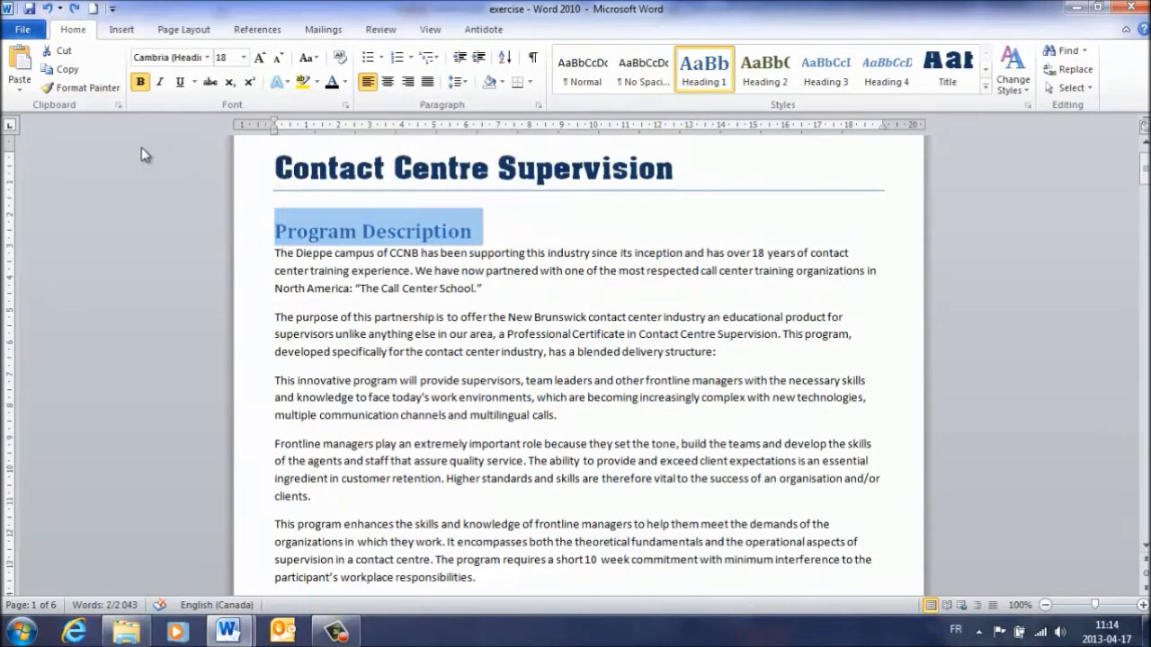
left_click(87, 88)
scroll(231, 338, "down", 3)
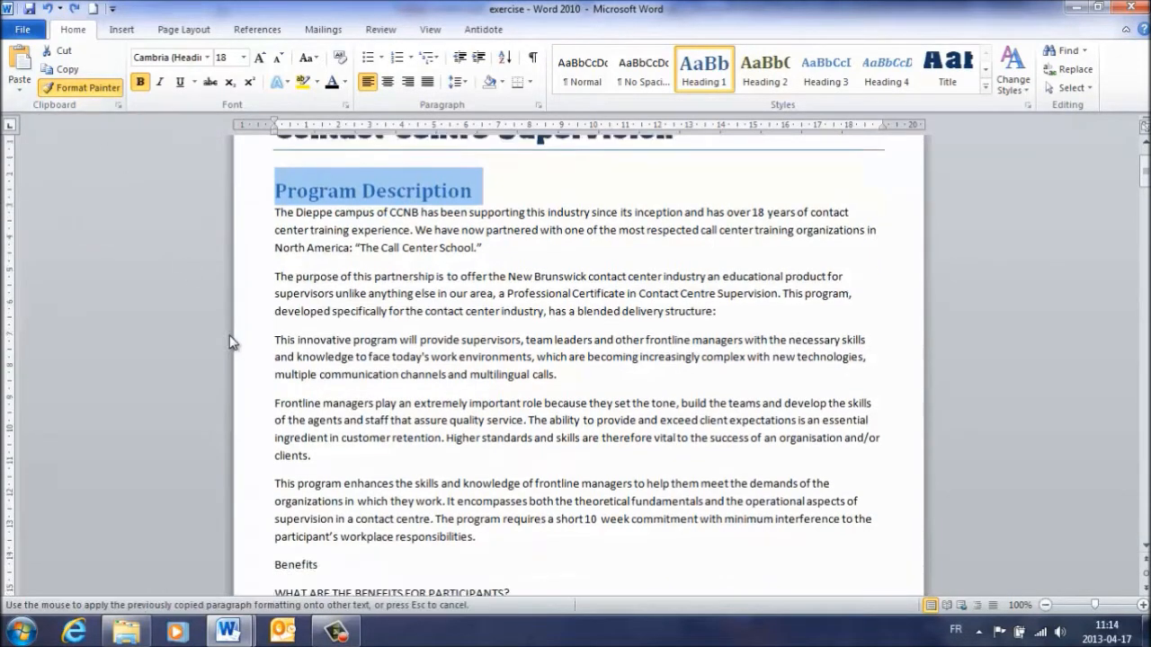
scroll(234, 341, "down", 2)
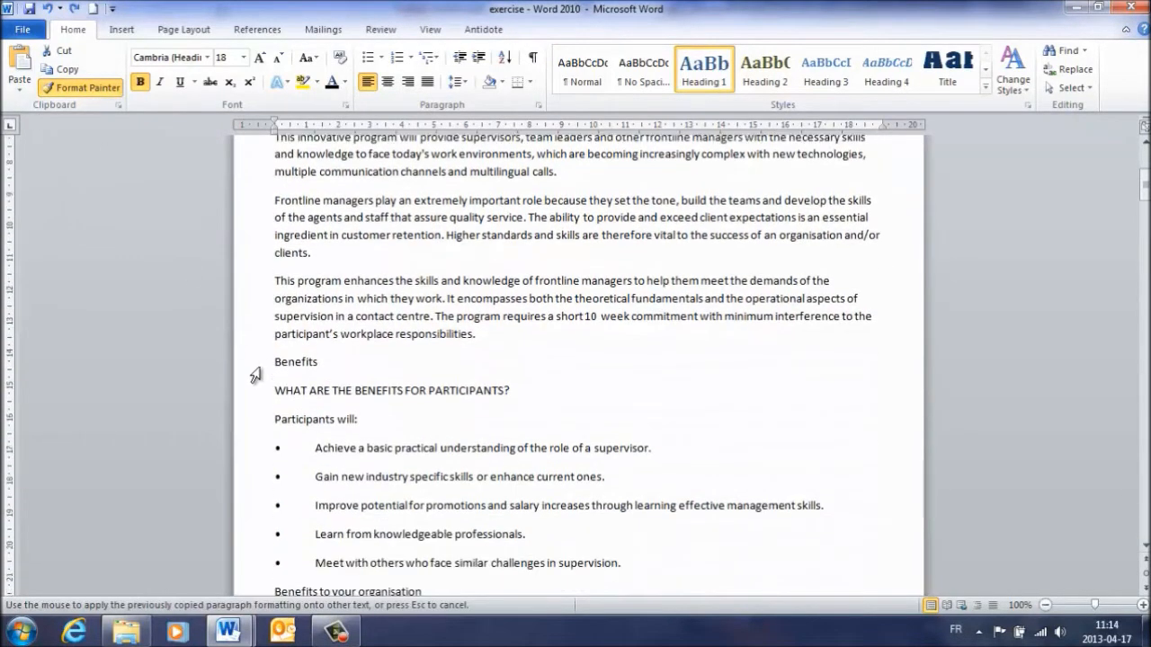
left_click(256, 375)
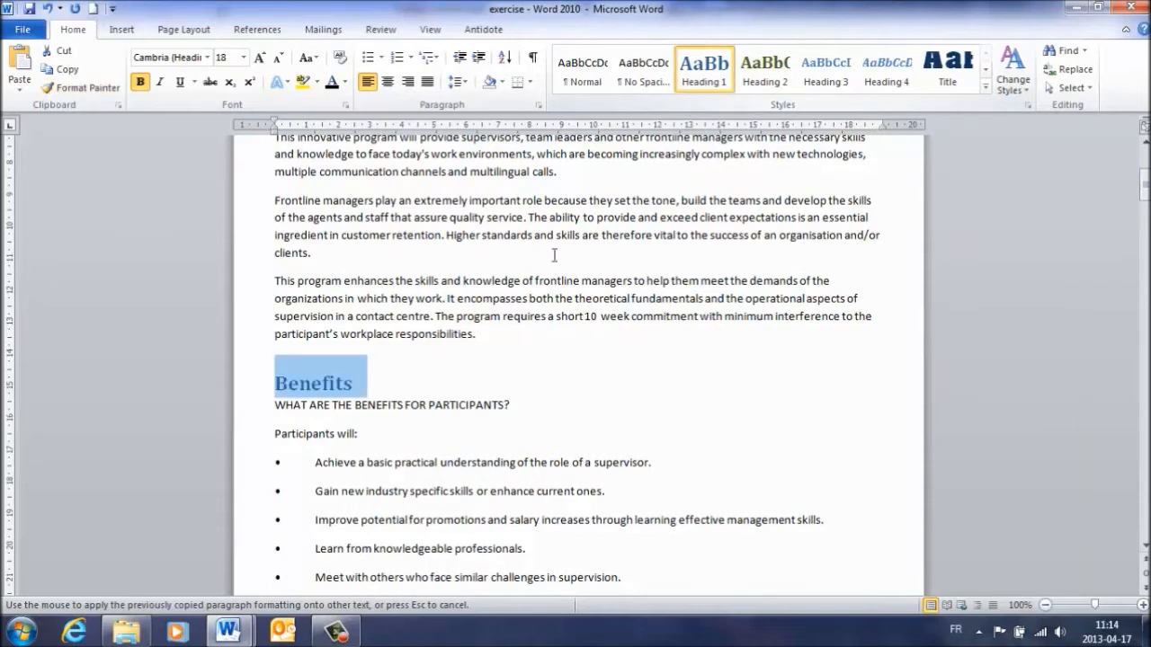
- Look through the pages after "Benefits" for further main section headings to format
scroll(312, 295, "down", 3)
scroll(276, 378, "down", 7)
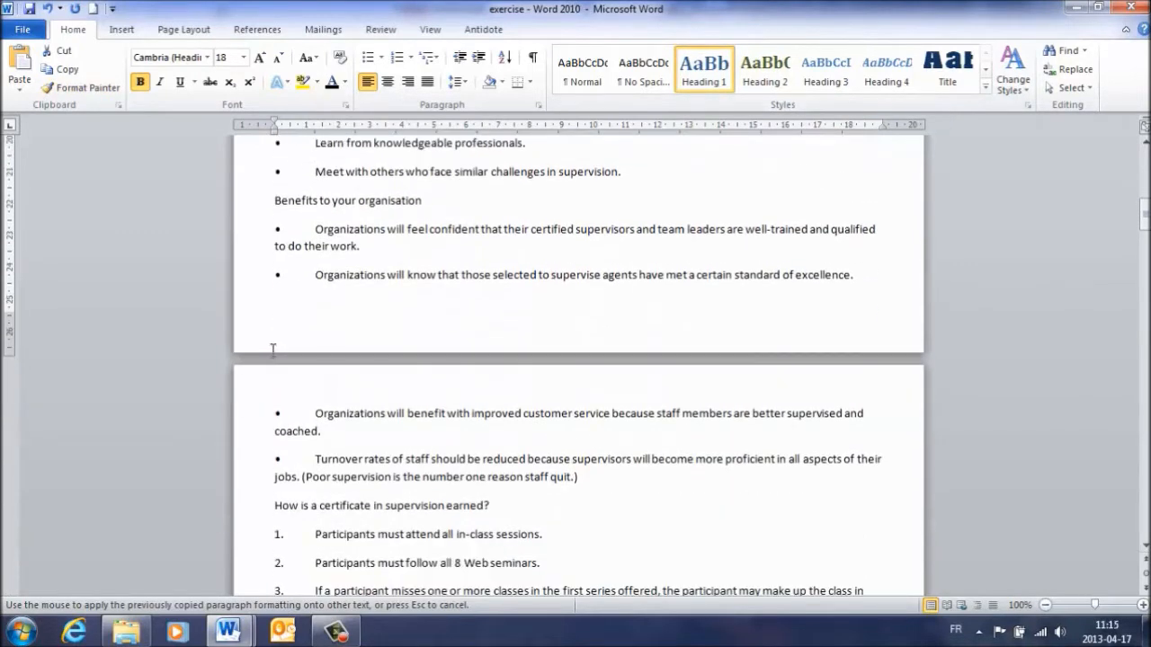
scroll(274, 344, "up", 4)
scroll(285, 314, "down", 6)
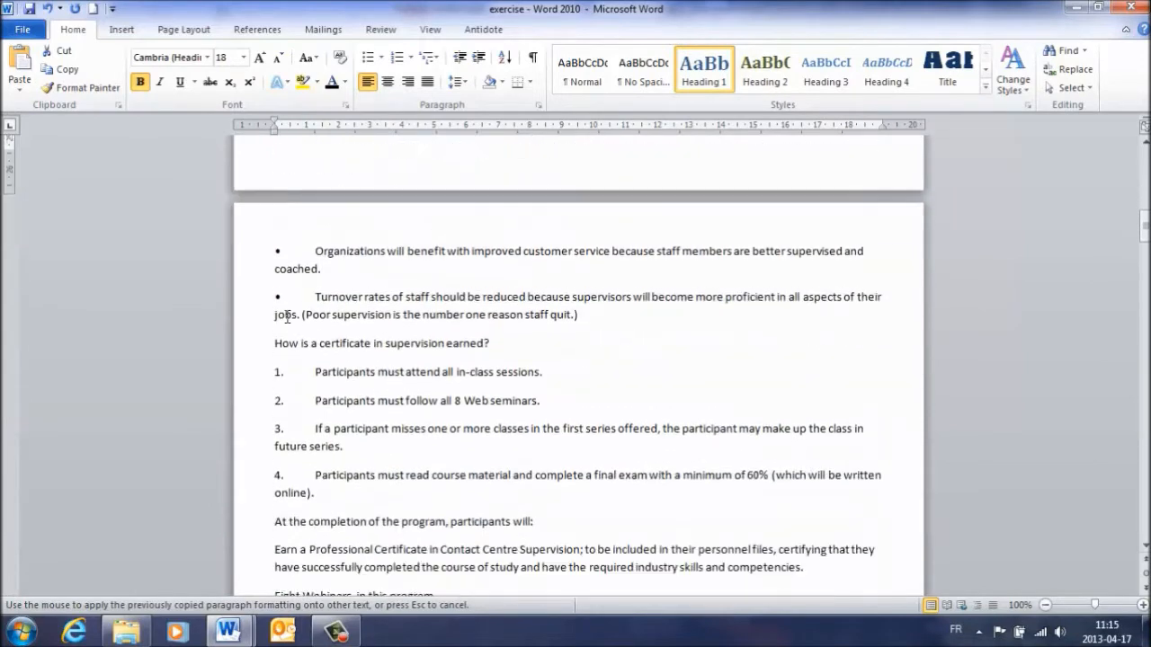
scroll(286, 316, "down", 2)
scroll(285, 320, "down", 2)
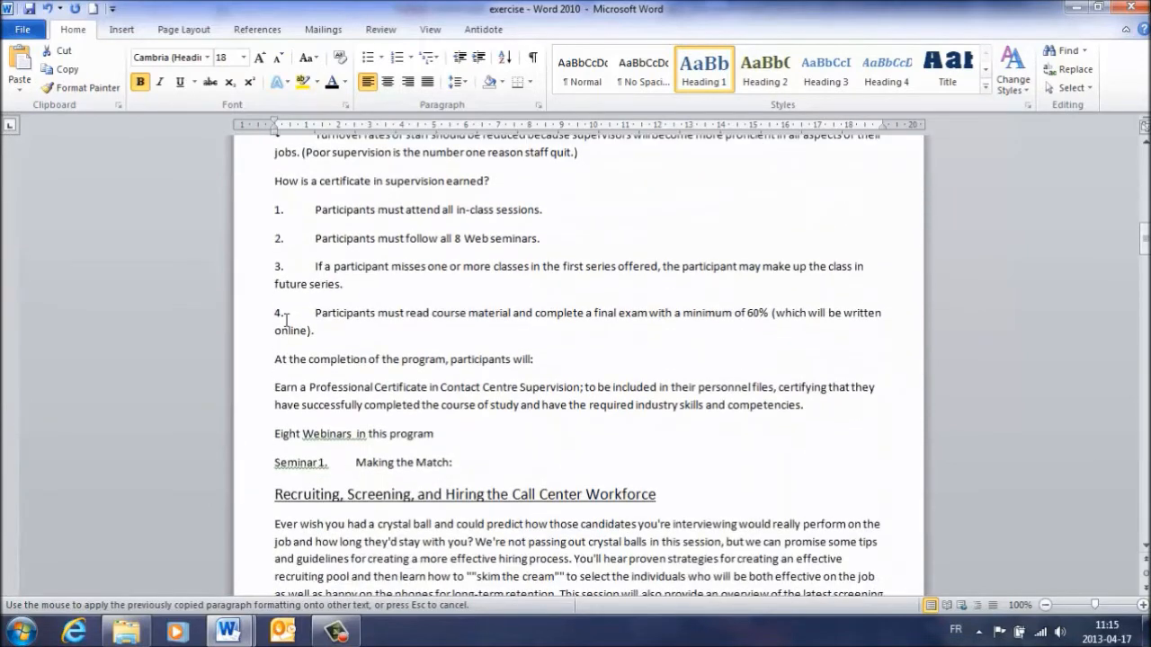
scroll(286, 319, "down", 2)
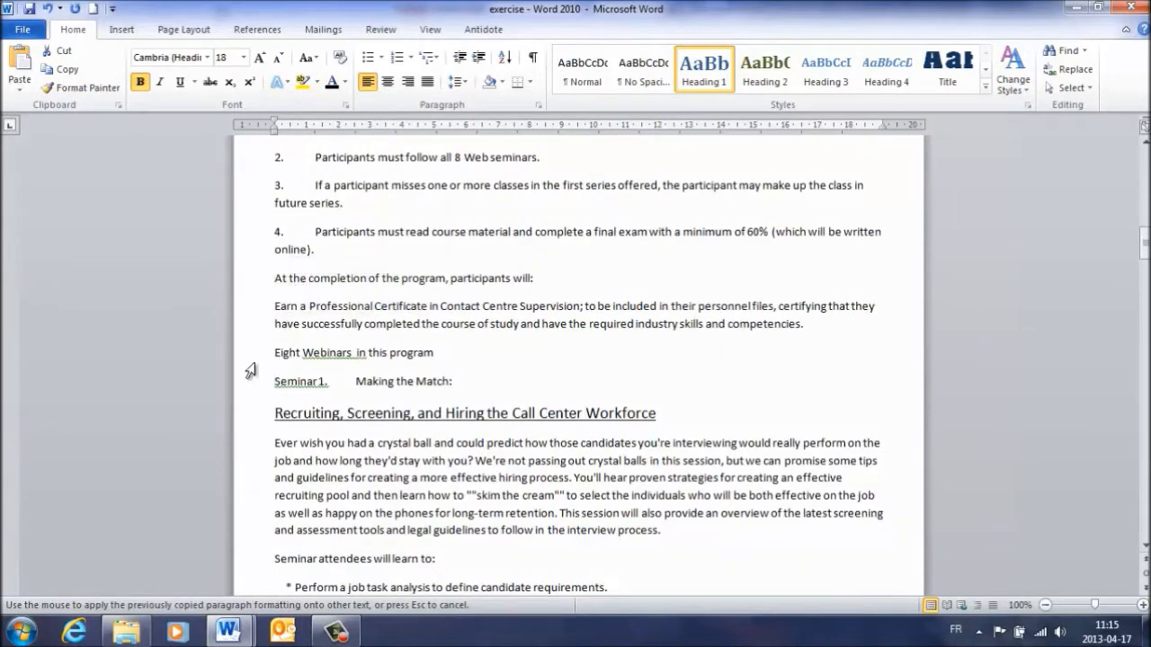
scroll(311, 310, "up", 18)
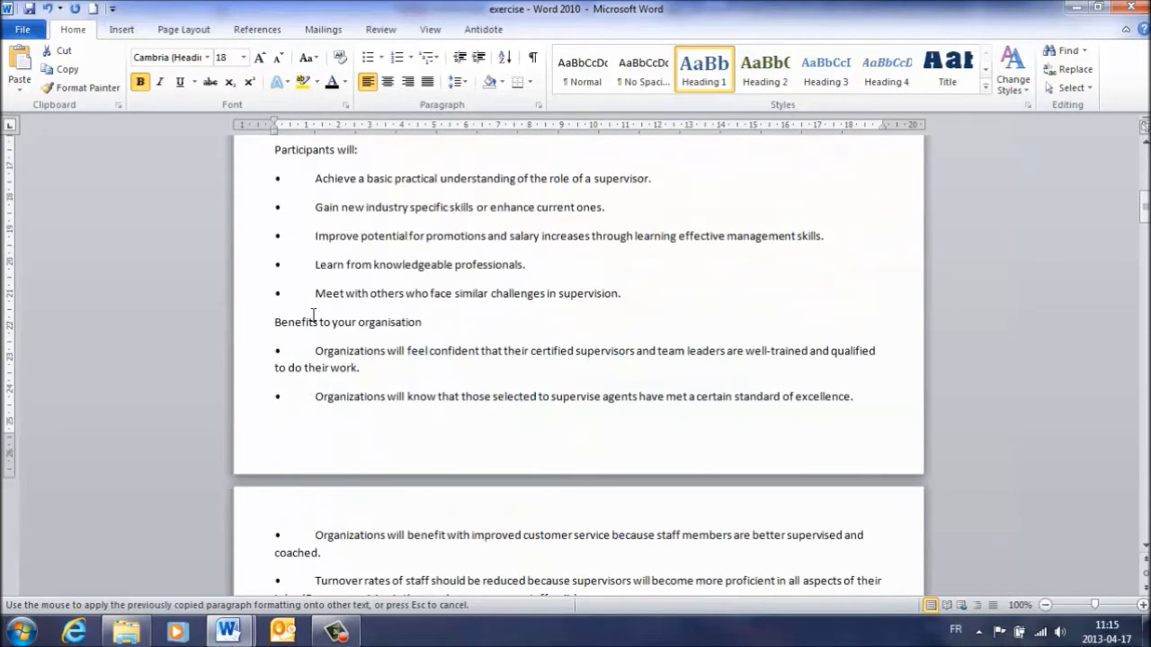
- Copy the Heading 1 formatting from "Benefits" onto the "Eight Webinars in this program" line with Format Painter, and end format copying
left_click(94, 88)
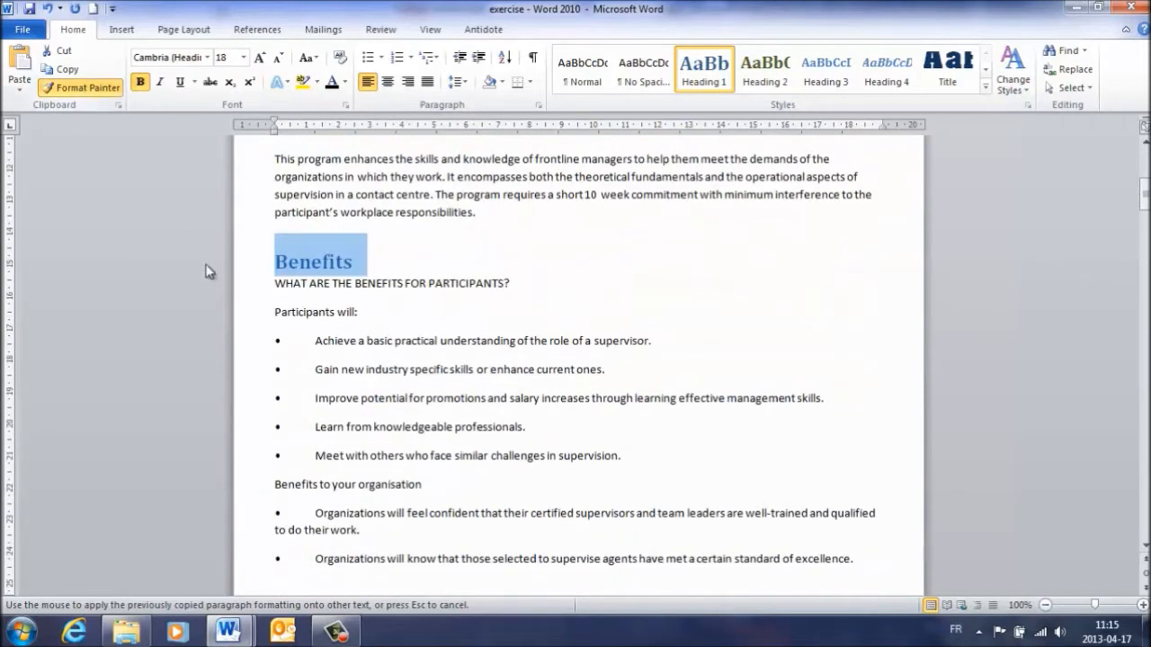
scroll(216, 279, "down", 6)
scroll(251, 324, "down", 8)
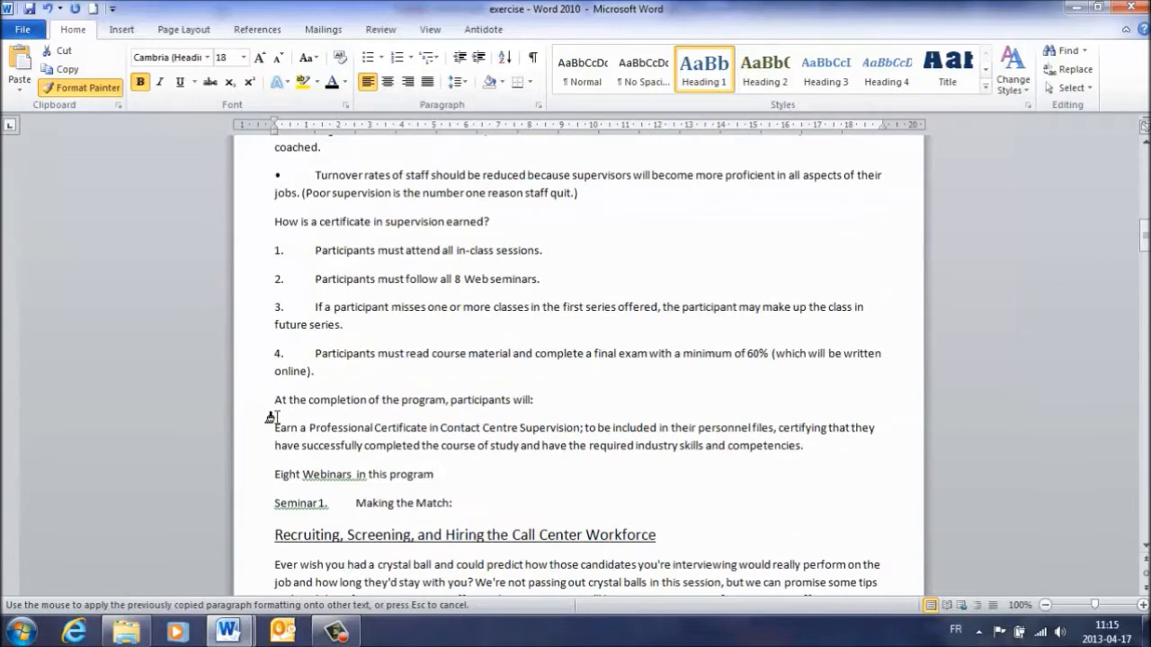
scroll(265, 410, "down", 1)
left_click(269, 414)
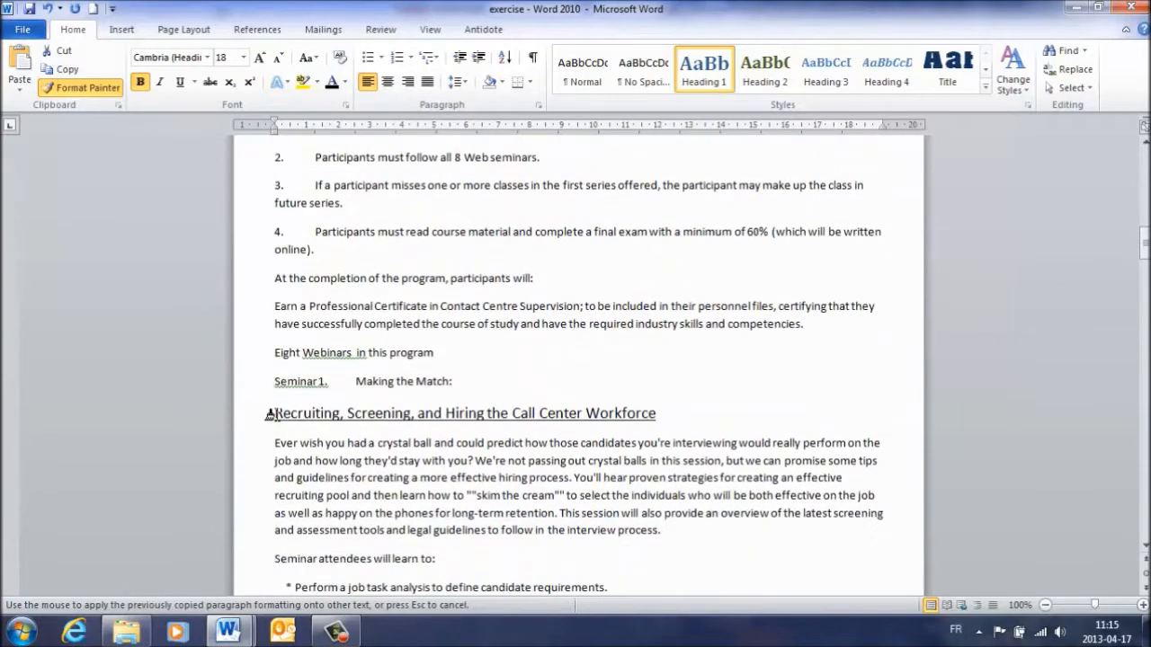
left_click(262, 363)
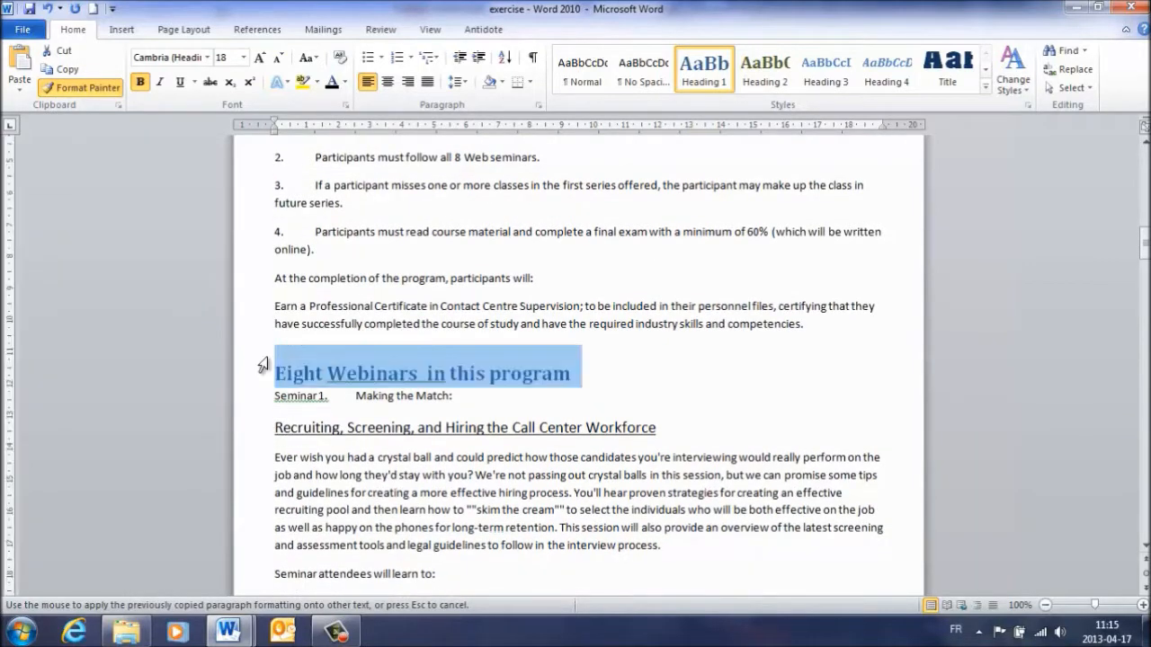
scroll(262, 363, "up", 10)
scroll(263, 363, "up", 10)
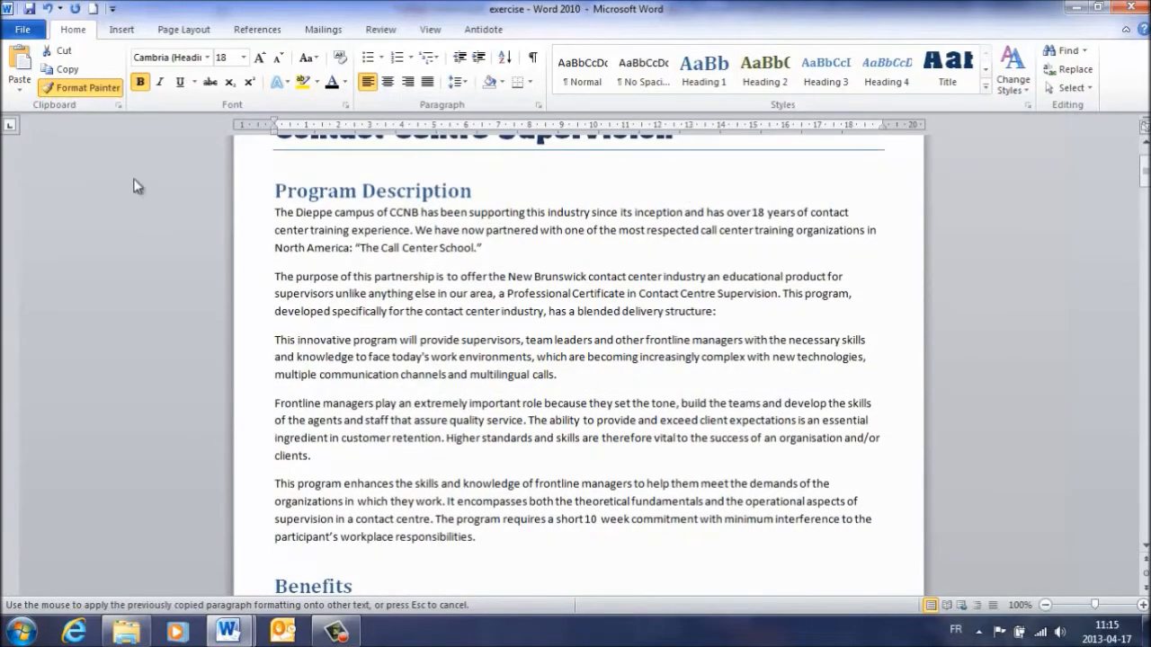
left_click(77, 87)
- Apply the Heading 2 style to the "WHAT ARE THE BENEFITS FOR PARTICIPANTS?" line under "Benefits"
scroll(271, 268, "down", 3)
scroll(315, 293, "down", 2)
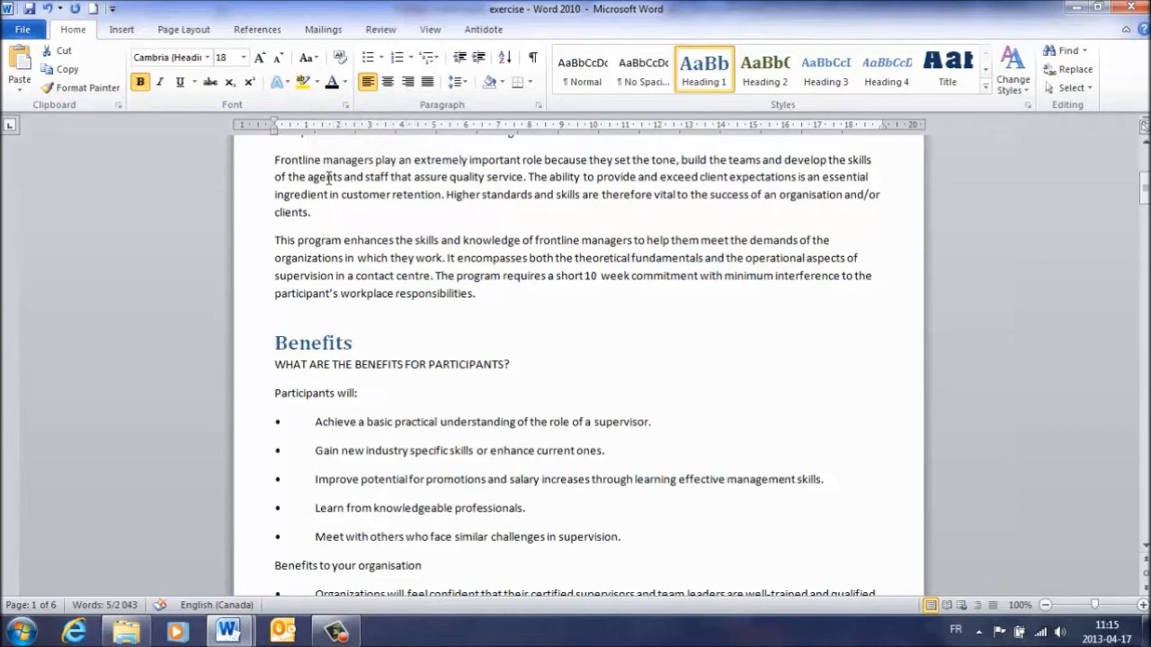
left_click(251, 376)
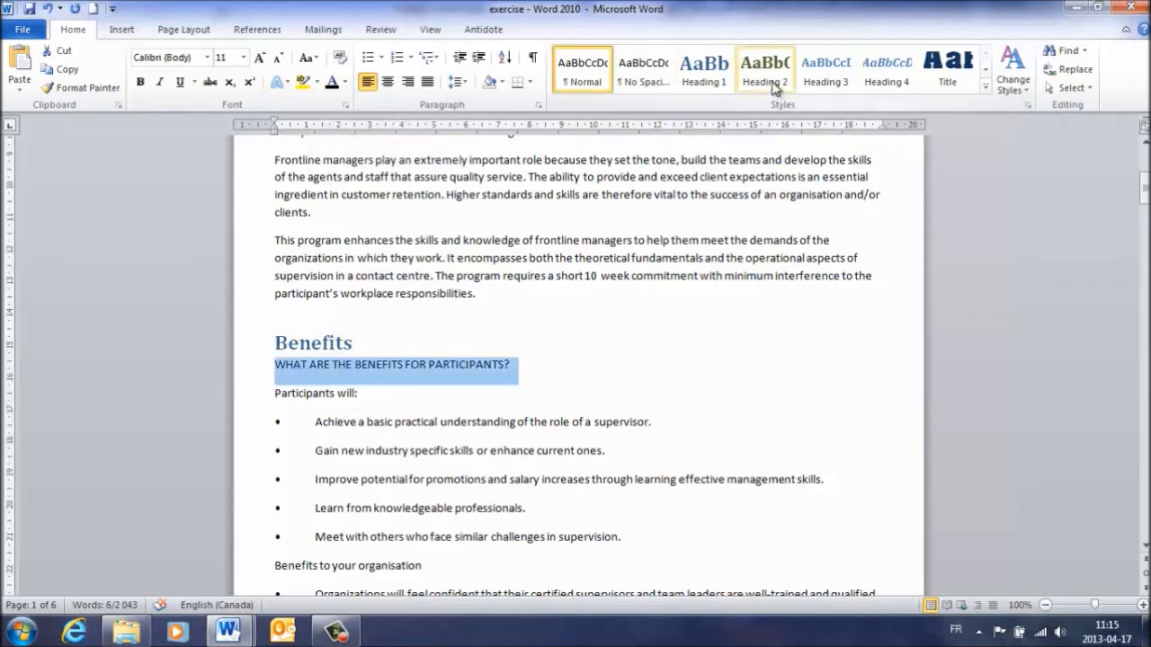
left_click(774, 85)
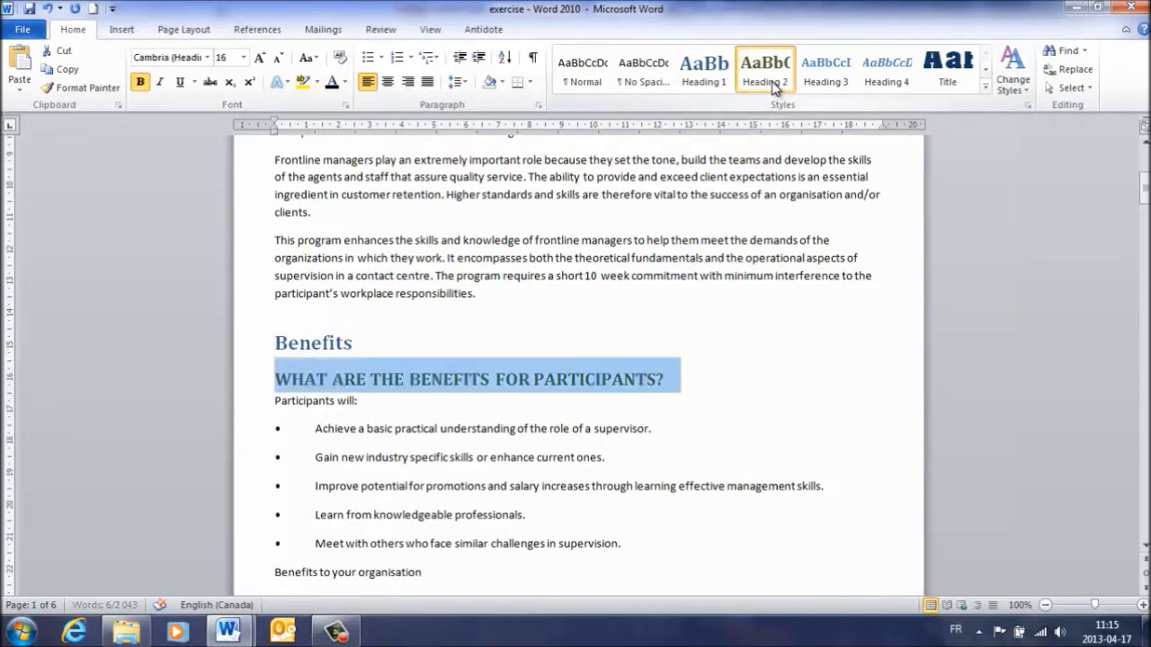
- Copy the Heading 2 formatting onto "How is a certificate in supervision earned?" and "At the completion of the program, participants will:" with Format Painter
left_click(93, 90)
scroll(341, 347, "down", 3)
scroll(329, 369, "down", 6)
scroll(339, 388, "down", 5)
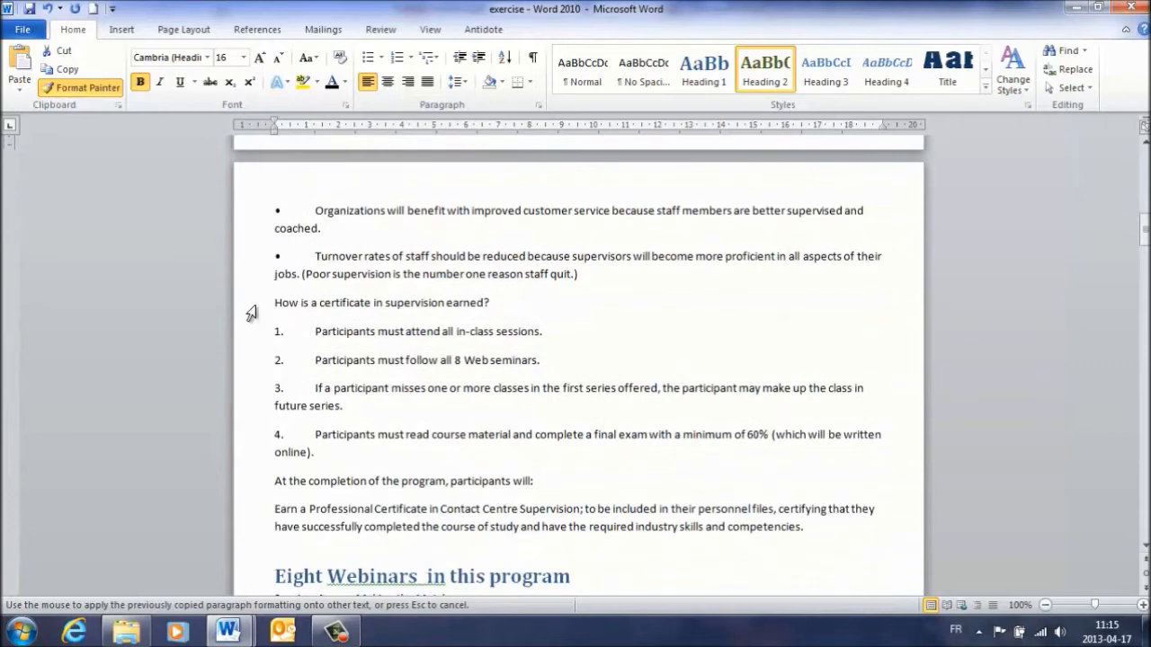
left_click(251, 311)
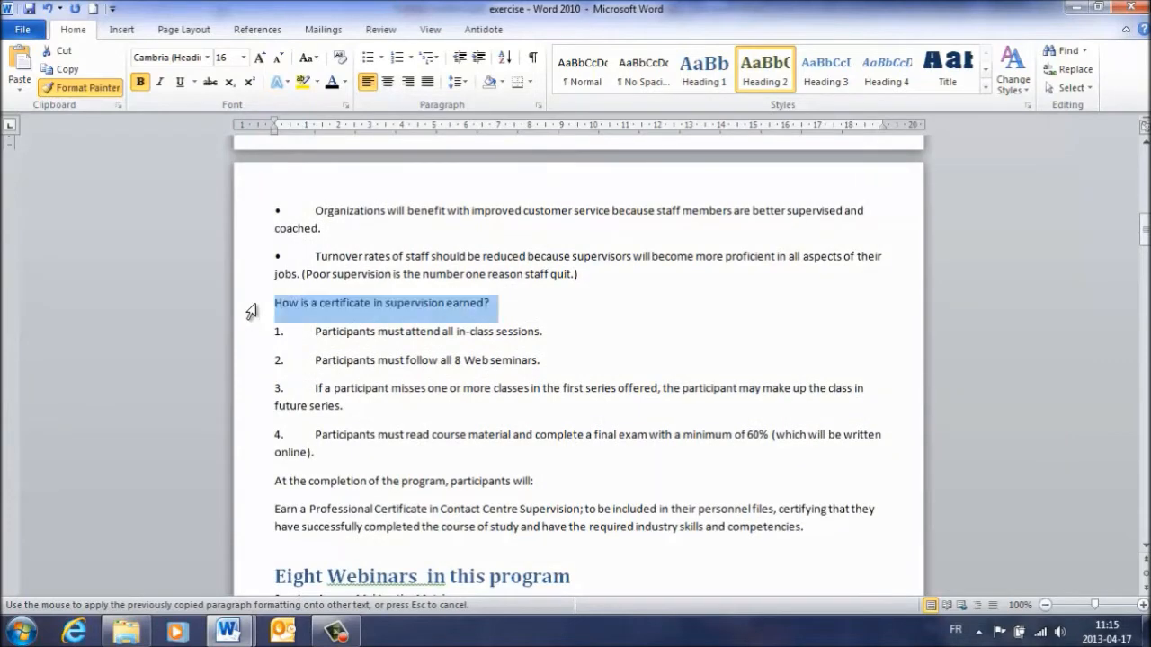
scroll(250, 311, "down", 3)
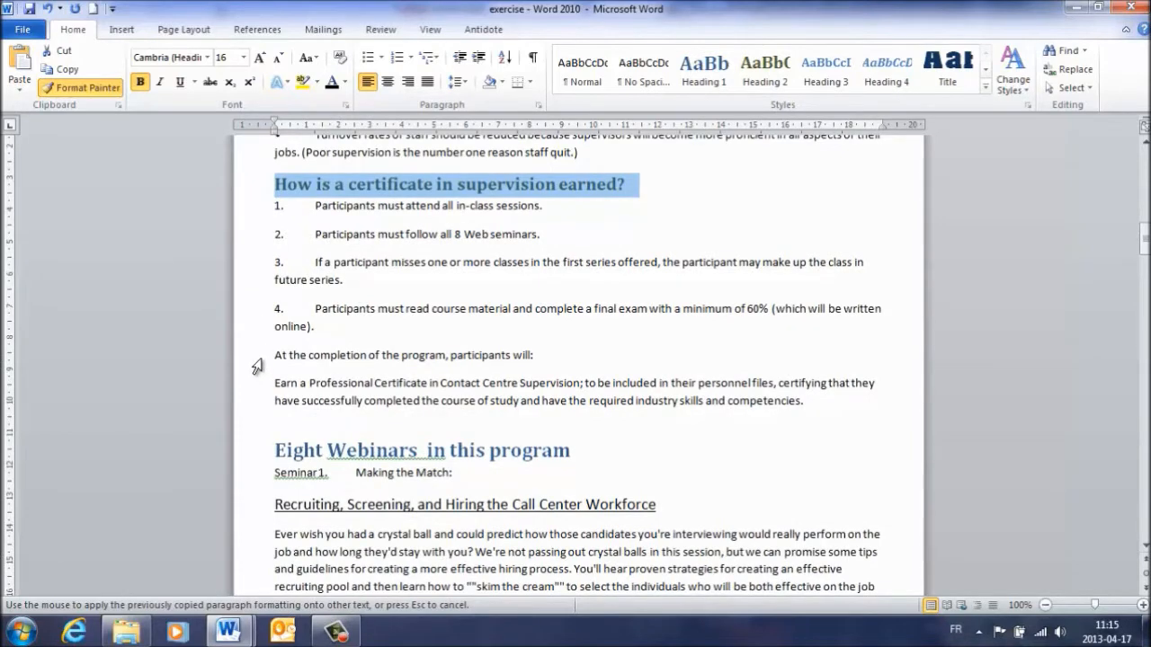
left_click(257, 365)
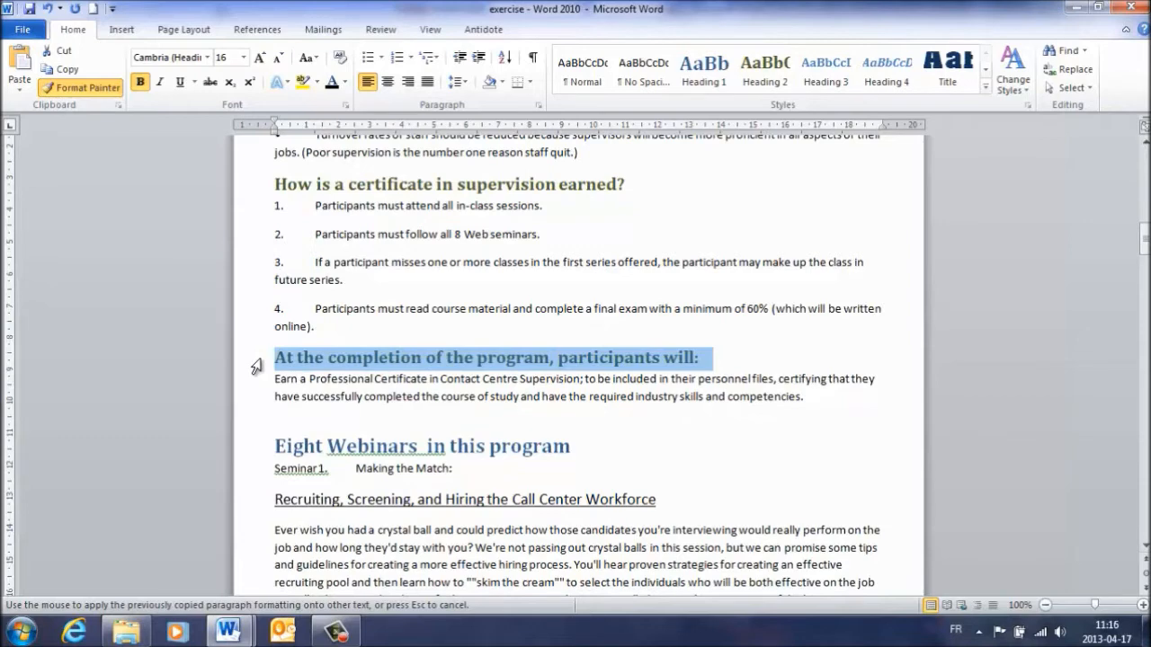
- Apply Heading 2 to the "Seminar 1. Making the Match:" line under "Eight Webinars in this program"
scroll(270, 241, "up", 6)
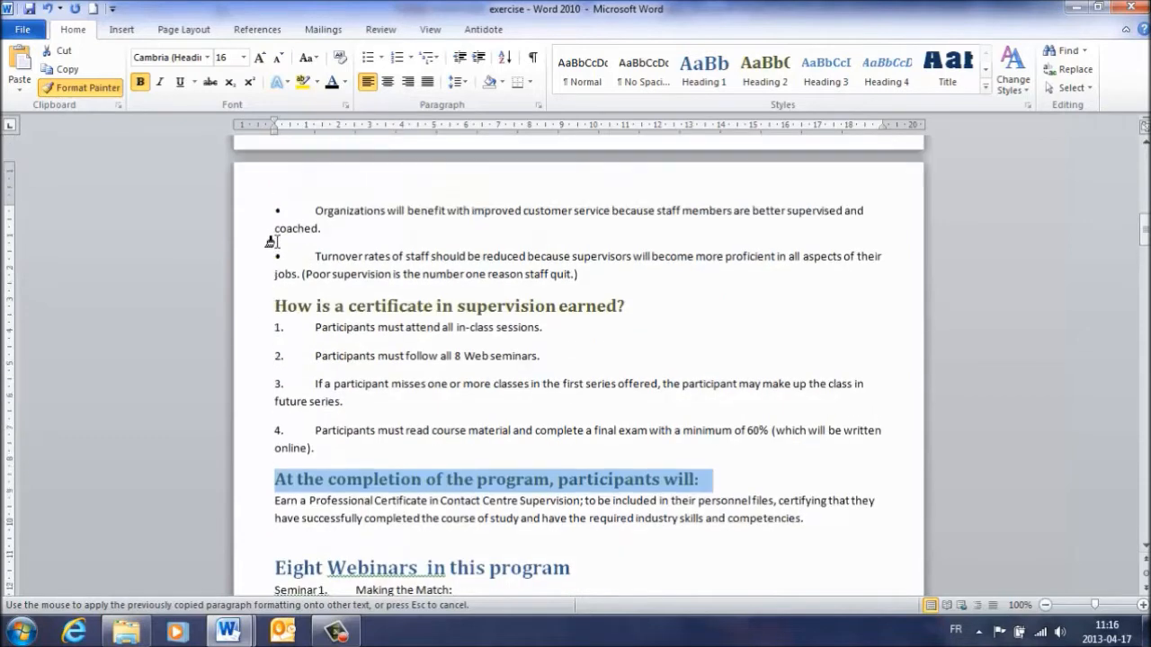
scroll(270, 240, "up", 8)
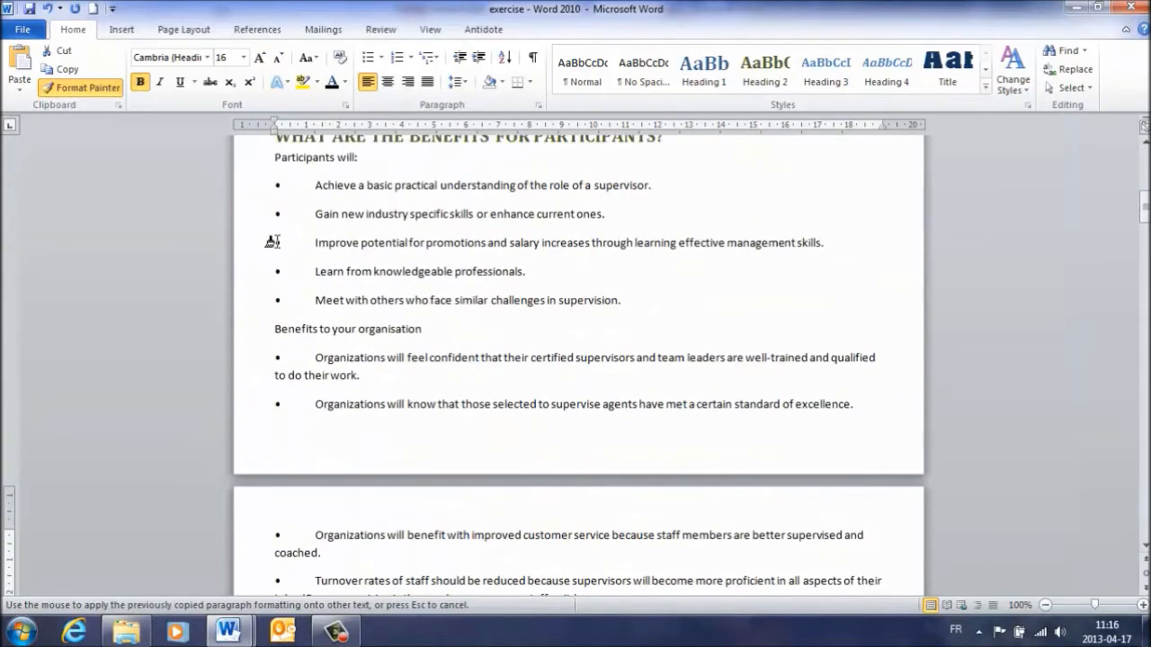
scroll(274, 247, "down", 5)
scroll(277, 253, "down", 12)
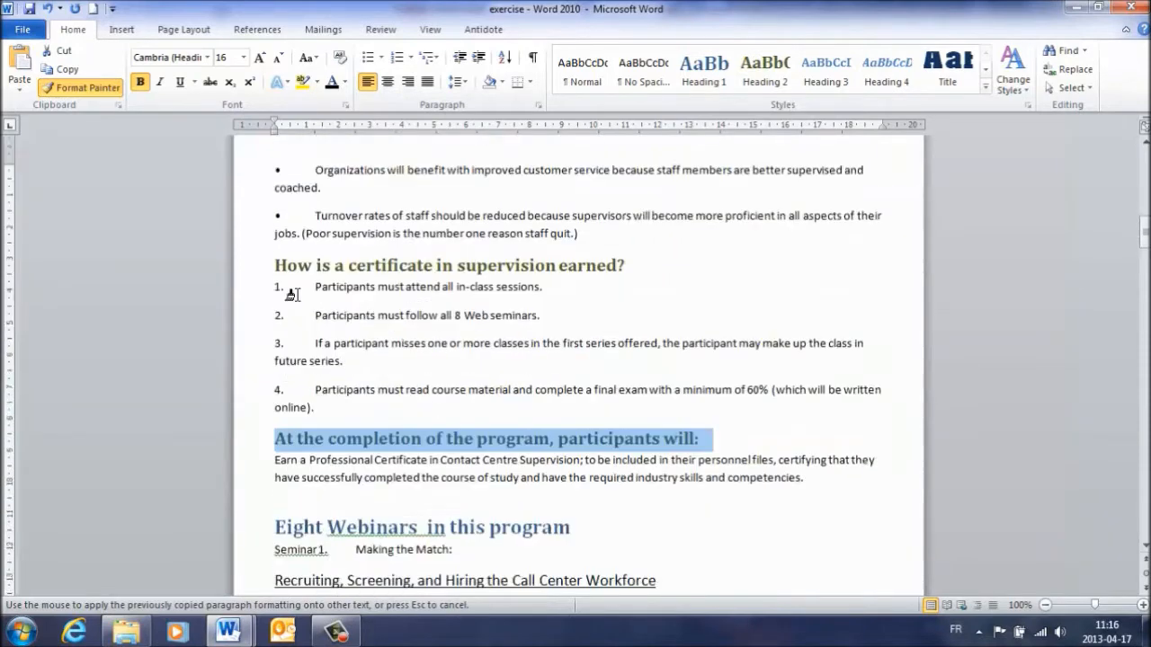
scroll(291, 310, "down", 2)
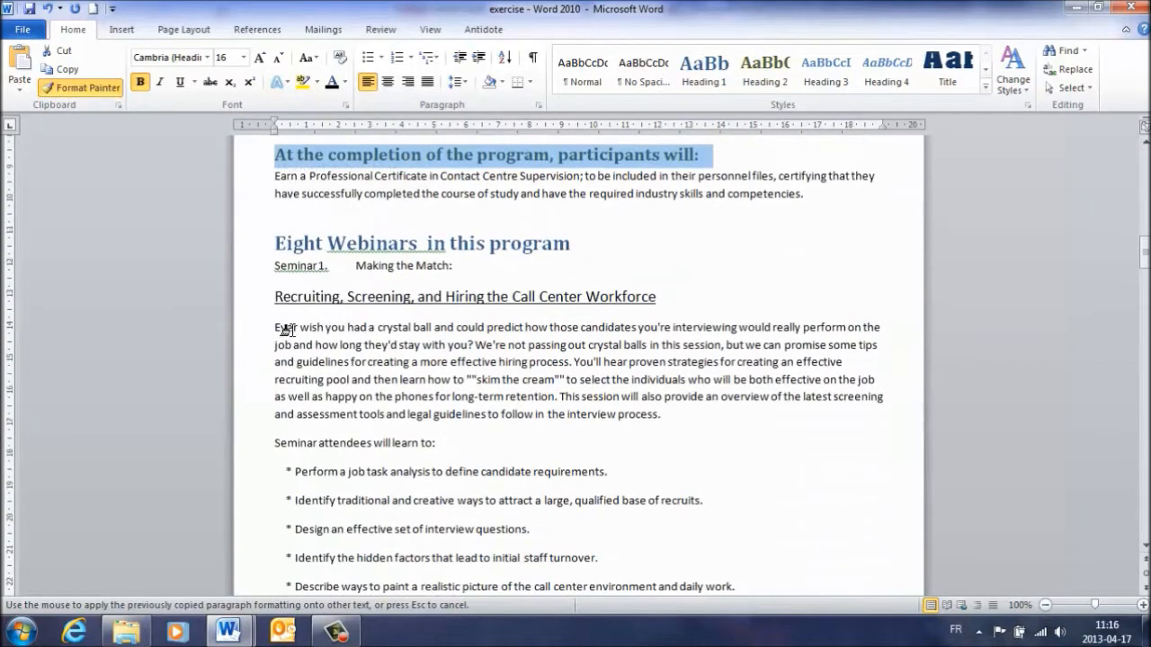
left_click(246, 275)
left_click(769, 71)
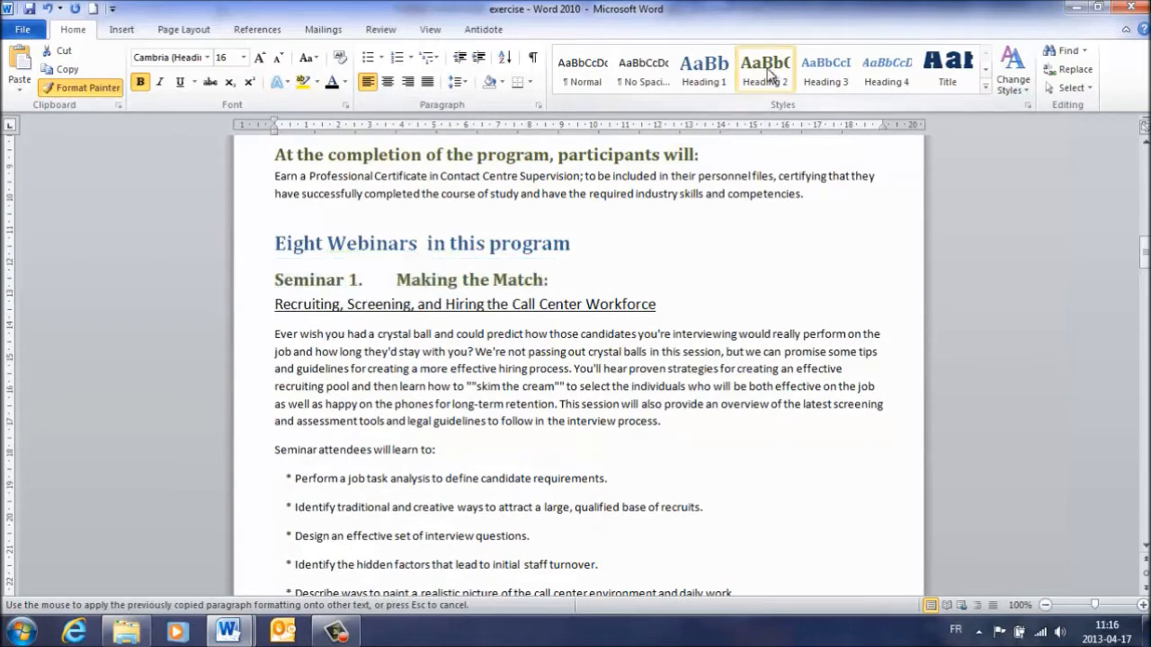
left_click(769, 72)
- Copy the Heading 2 formatting from the Seminar 1 heading onto the Seminar 2, Seminar 3 and Seminar 4 lines with Format Painter
left_click(83, 88)
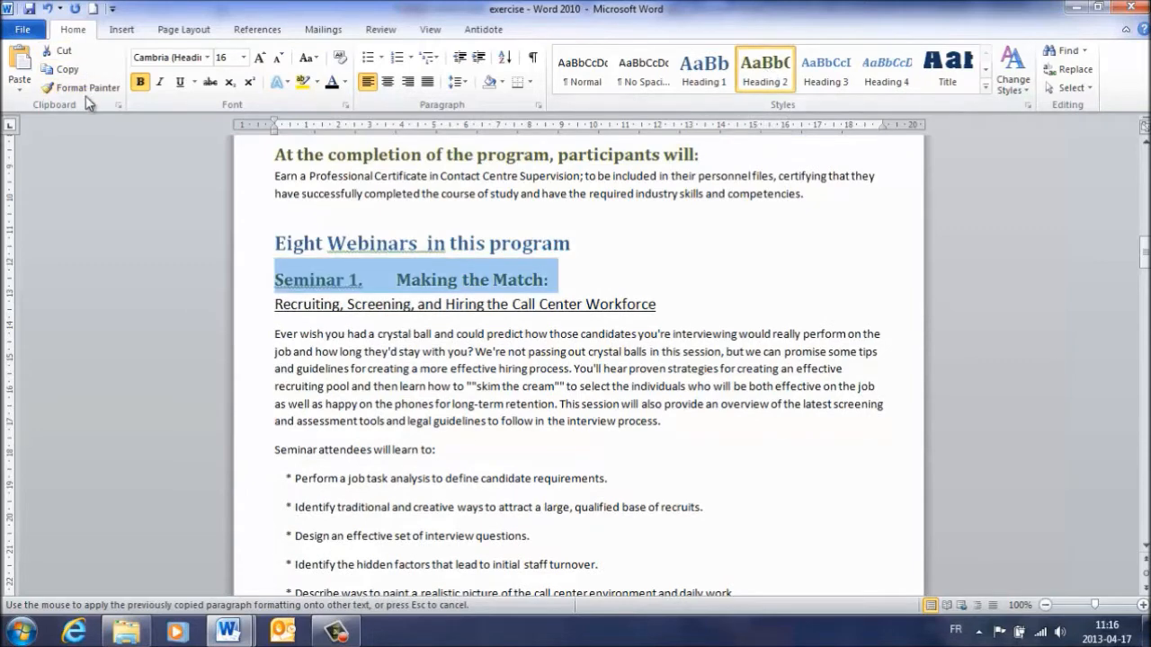
scroll(275, 432, "down", 4)
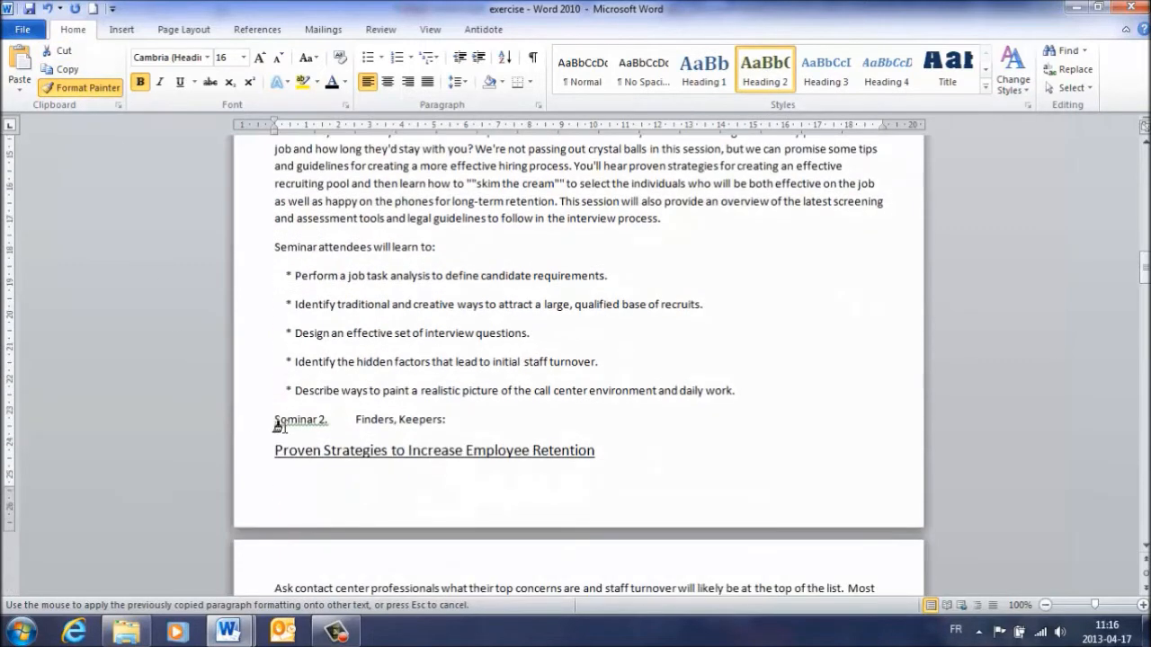
scroll(275, 427, "down", 2)
left_click(238, 306)
scroll(257, 386, "down", 7)
left_click(255, 418)
scroll(257, 415, "down", 8)
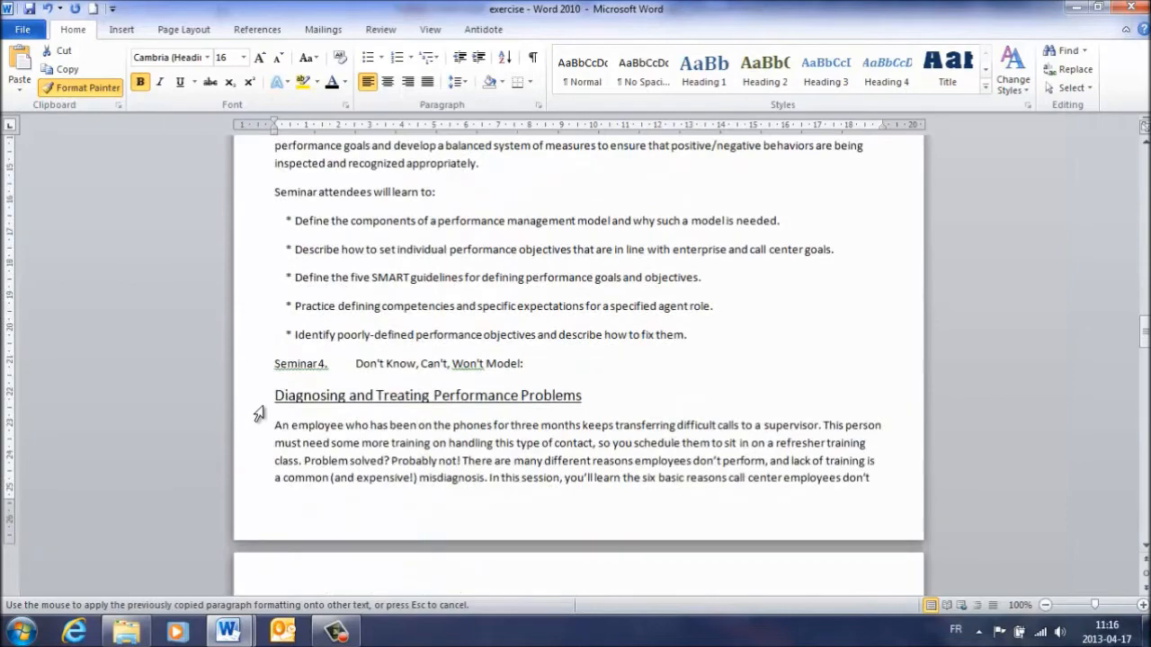
left_click(254, 365)
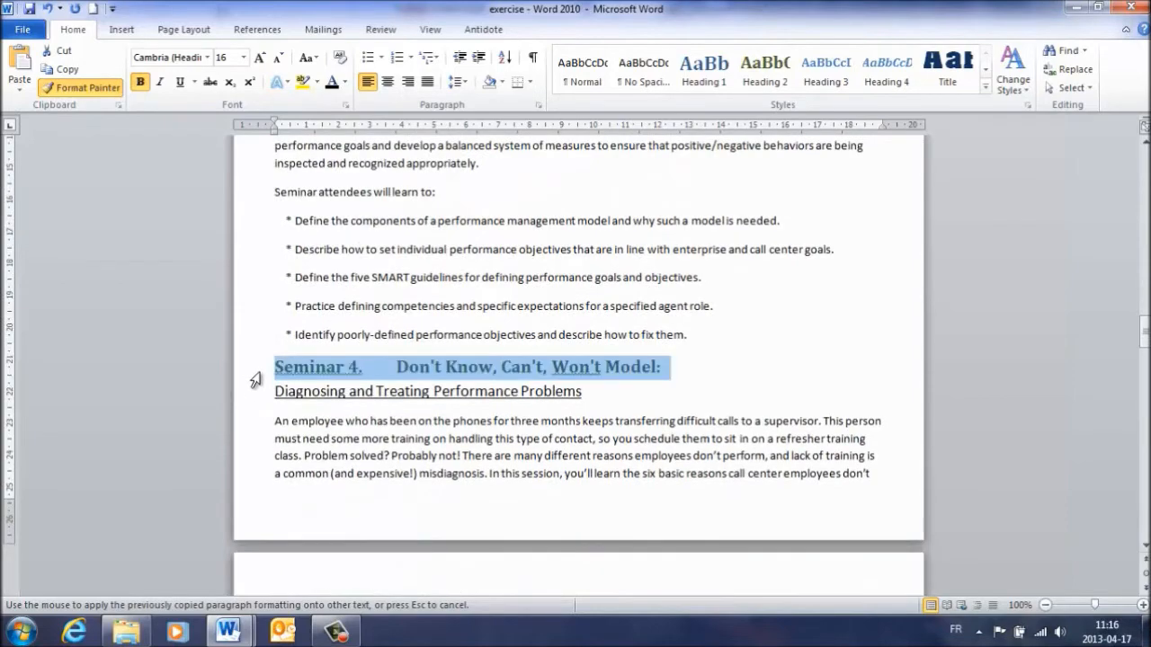
- Paint the Heading 2 formatting onto the Seminar 5, 6, 7 and 8 title lines, and end format copying
scroll(254, 393, "down", 4)
scroll(254, 393, "down", 5)
left_click(254, 393)
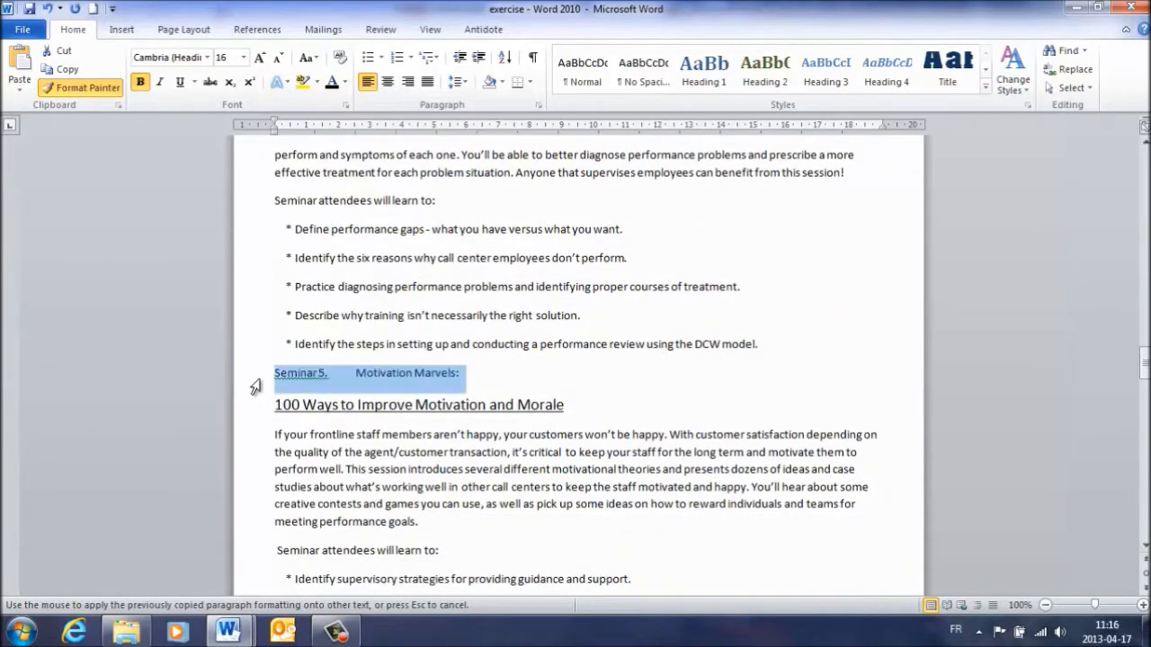
scroll(255, 395, "down", 8)
left_click(256, 359)
scroll(254, 378, "down", 9)
left_click(254, 402)
scroll(255, 387, "down", 9)
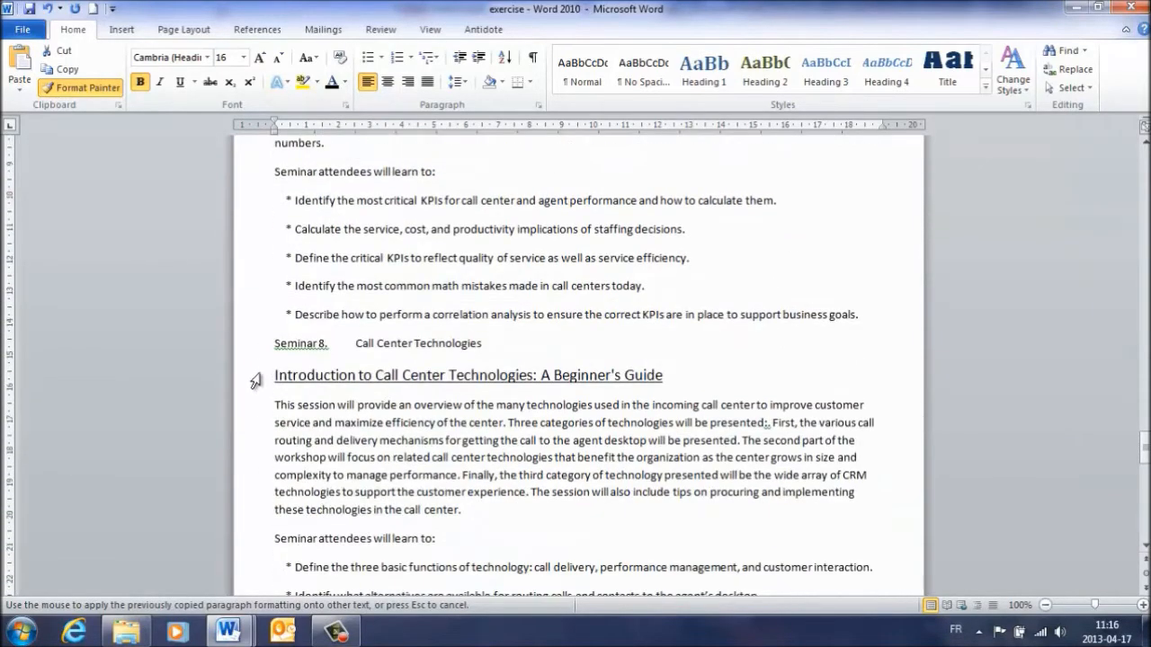
left_click(255, 346)
scroll(255, 386, "down", 3)
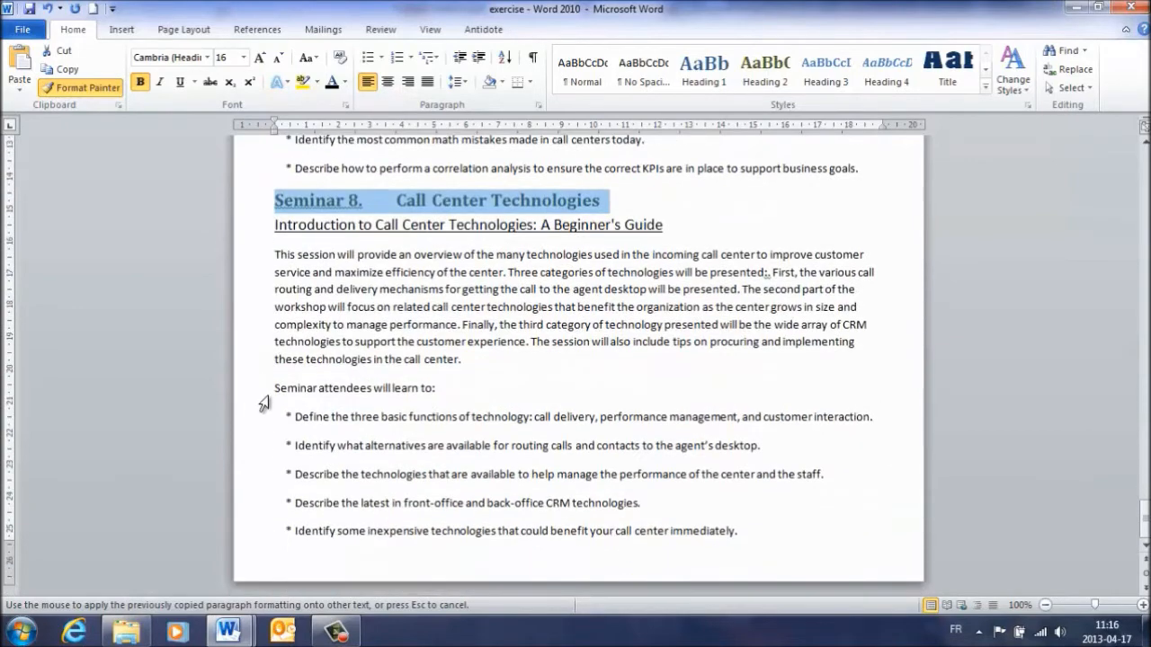
scroll(263, 403, "up", 20)
scroll(267, 371, "up", 16)
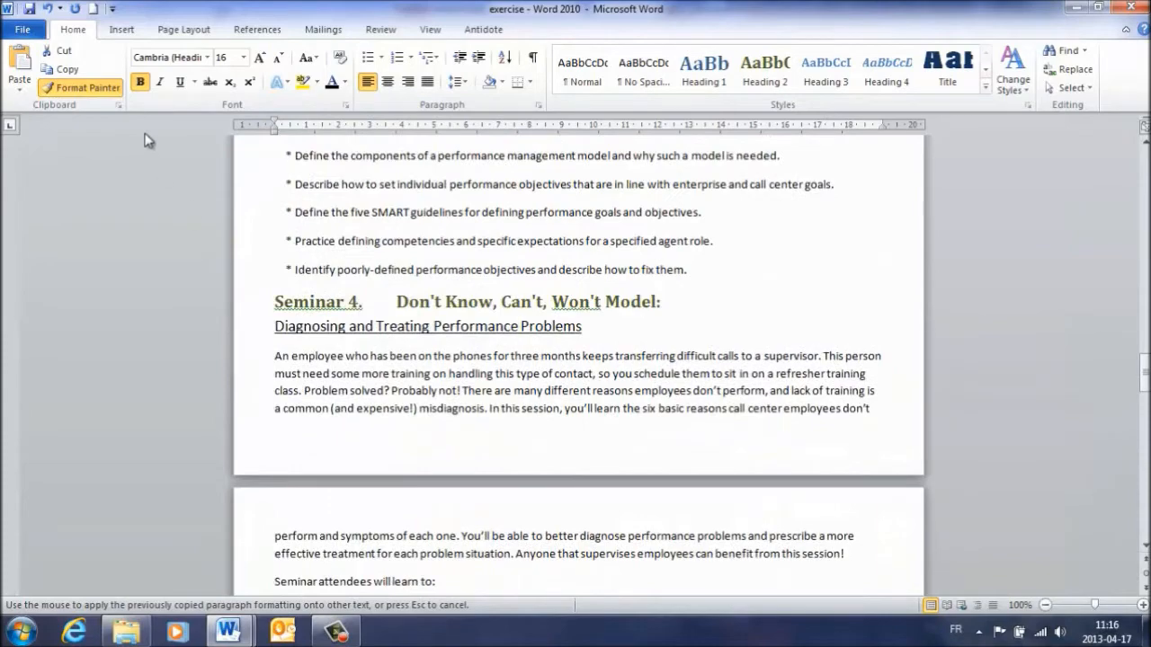
left_click(106, 90)
- Apply the Heading 3 style to the "Recruiting, Screening, and Hiring the Call Center Workforce" line under Seminar 1
scroll(349, 271, "up", 13)
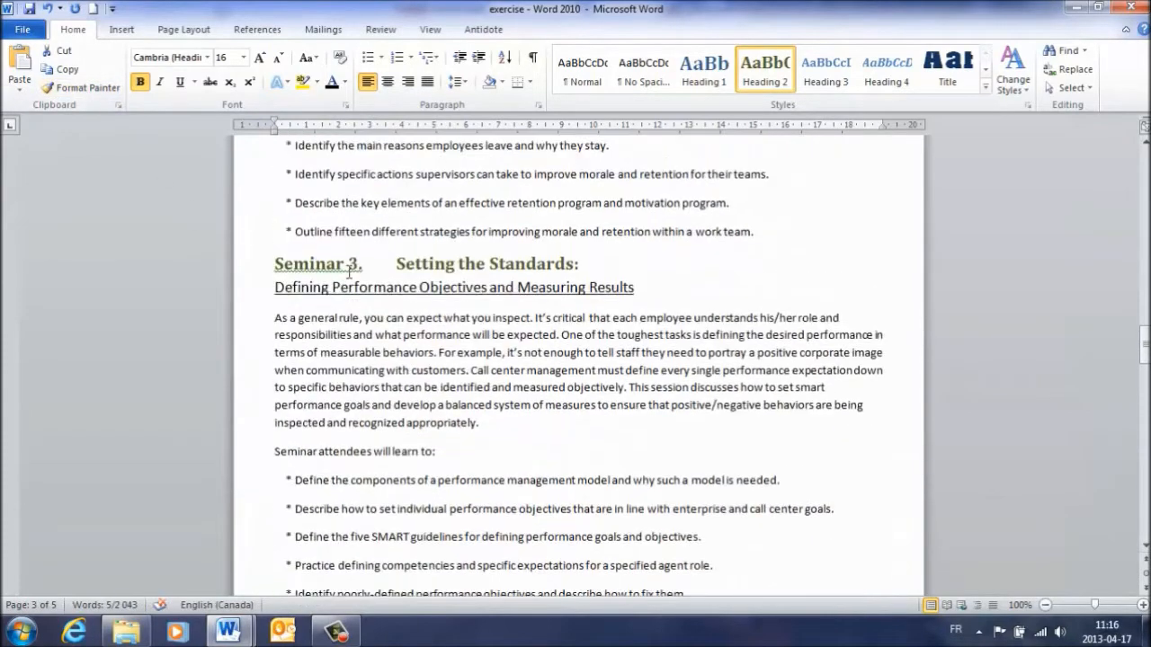
scroll(348, 272, "up", 10)
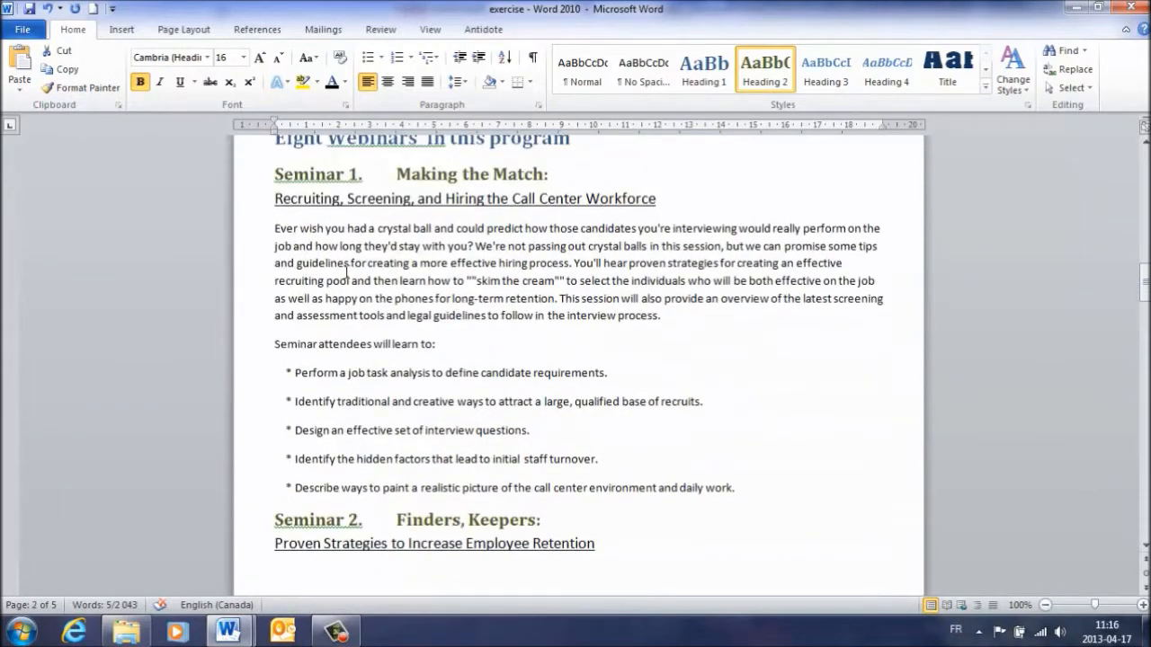
left_click(244, 207)
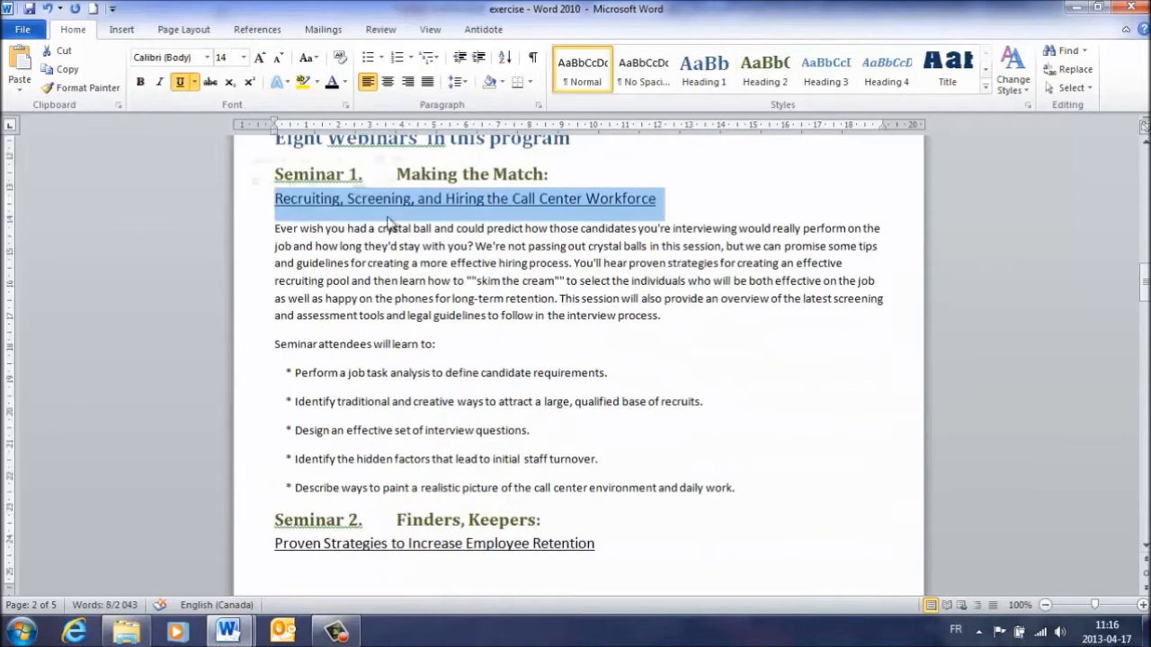
left_click(825, 77)
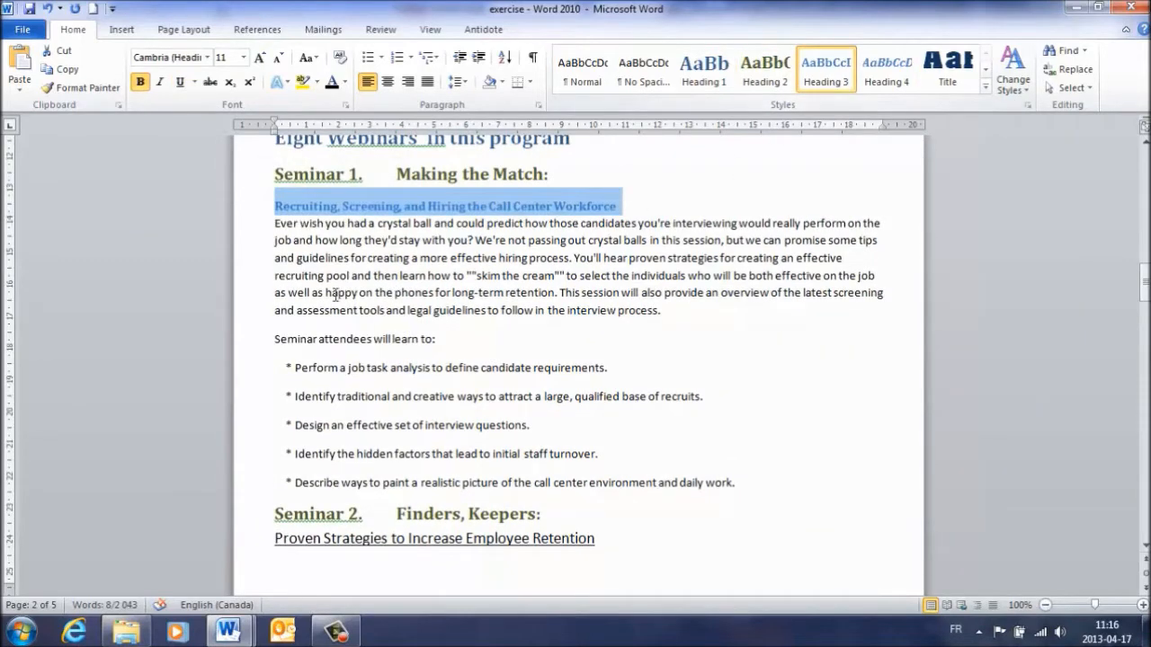
- Copy the Heading 3 formatting from the Seminar 1 subtitle onto the Seminar 2 and Seminar 3 subtitles with Format Painter
left_click(81, 90)
left_click(82, 90)
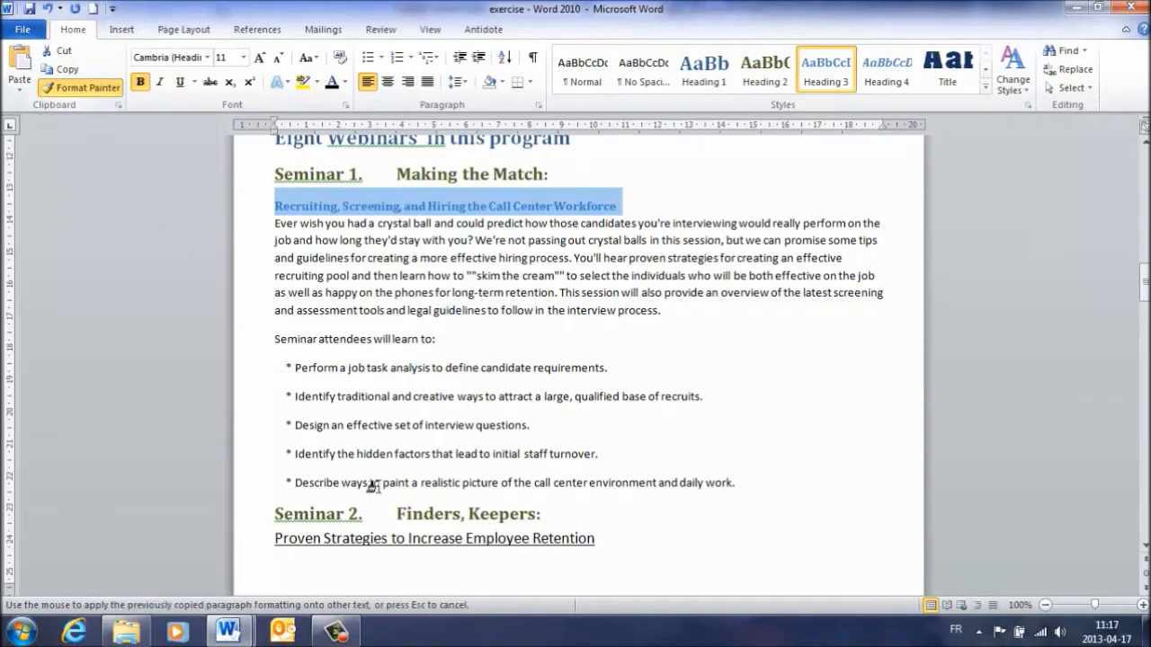
scroll(367, 477, "down", 2)
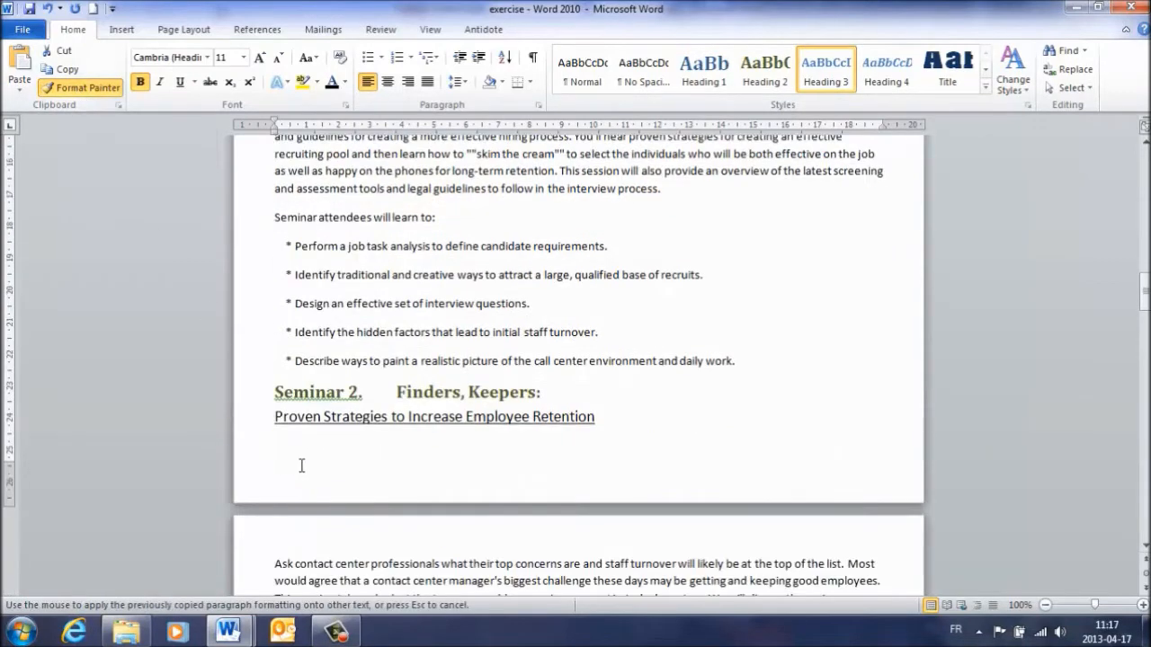
left_click(253, 434)
scroll(256, 454, "down", 5)
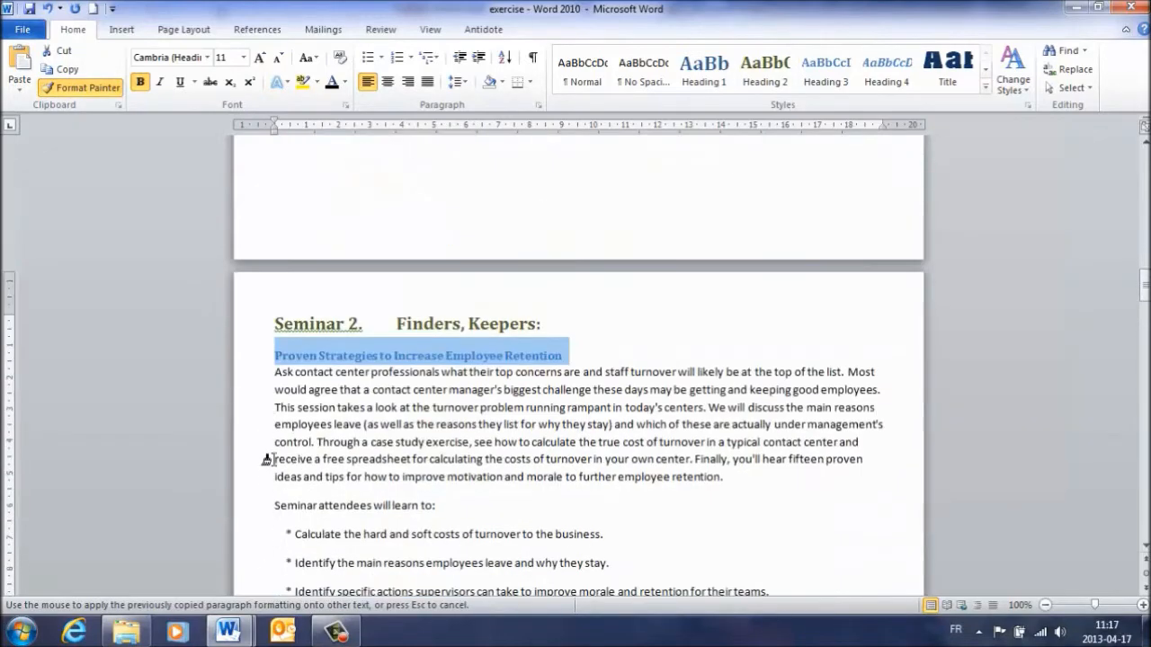
scroll(267, 490, "down", 1)
left_click(254, 475)
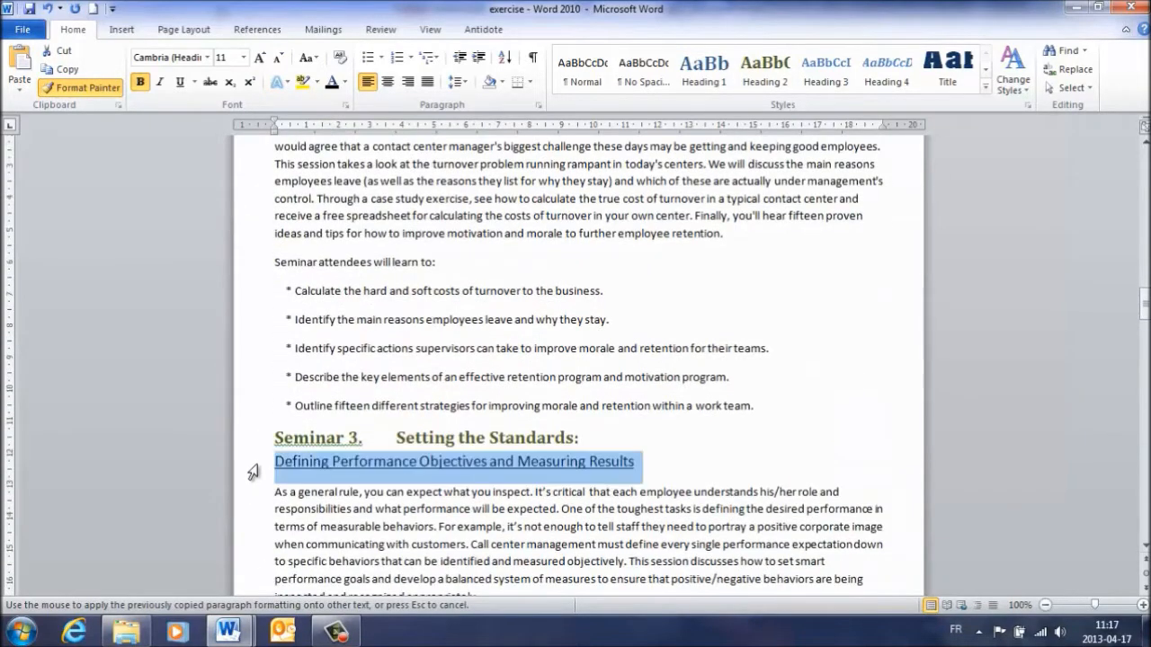
- Paint the Heading 3 formatting onto the subtitle lines under Seminar 4, Seminar 5 and Seminar 6
scroll(255, 486, "down", 2)
scroll(255, 487, "down", 8)
left_click(256, 423)
scroll(258, 449, "down", 4)
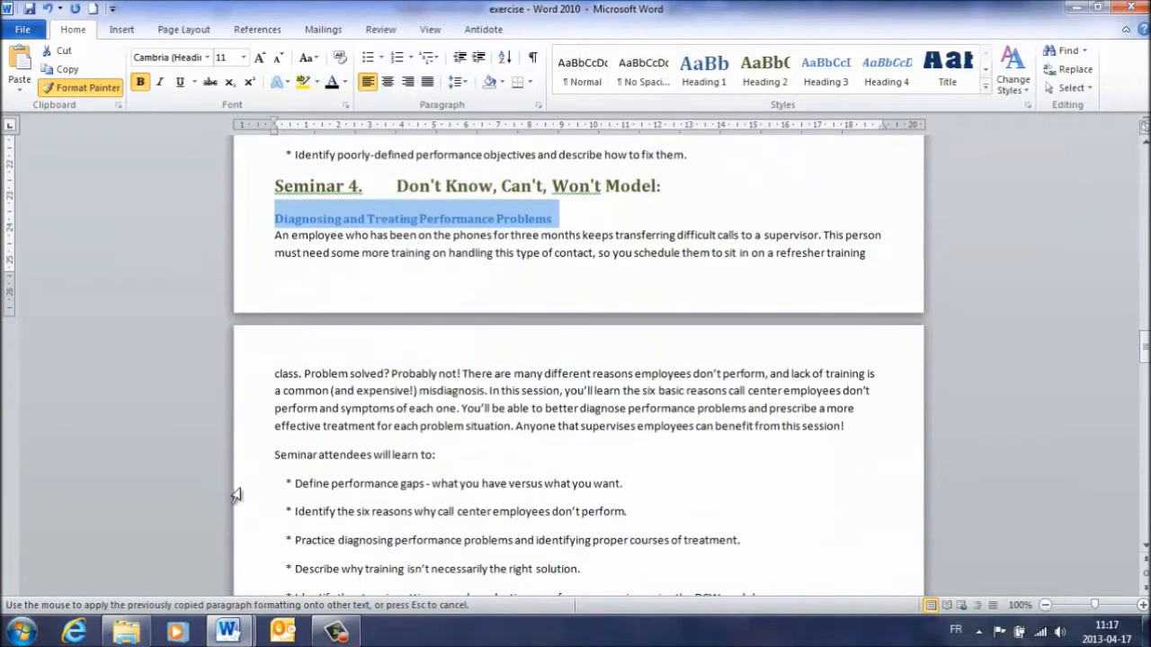
scroll(243, 490, "down", 4)
left_click(254, 460)
scroll(265, 495, "down", 4)
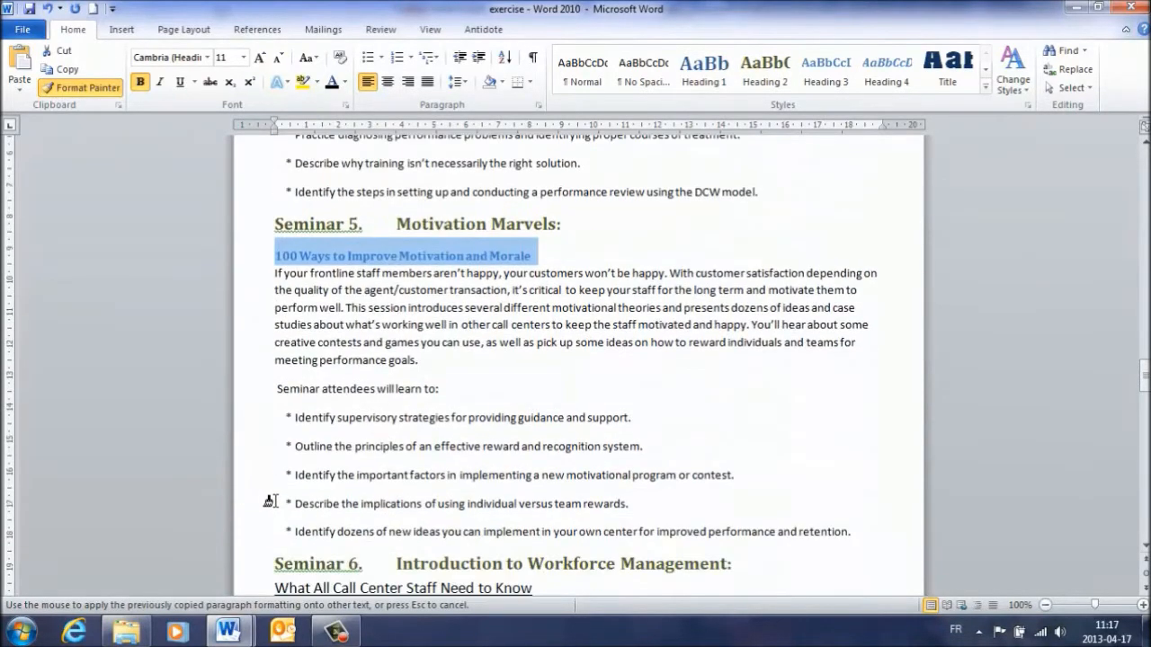
scroll(257, 486, "down", 3)
left_click(258, 432)
- Paint the Heading 3 formatting onto the Seminar 7 and Seminar 8 subtitles, and end format copying
scroll(262, 449, "down", 4)
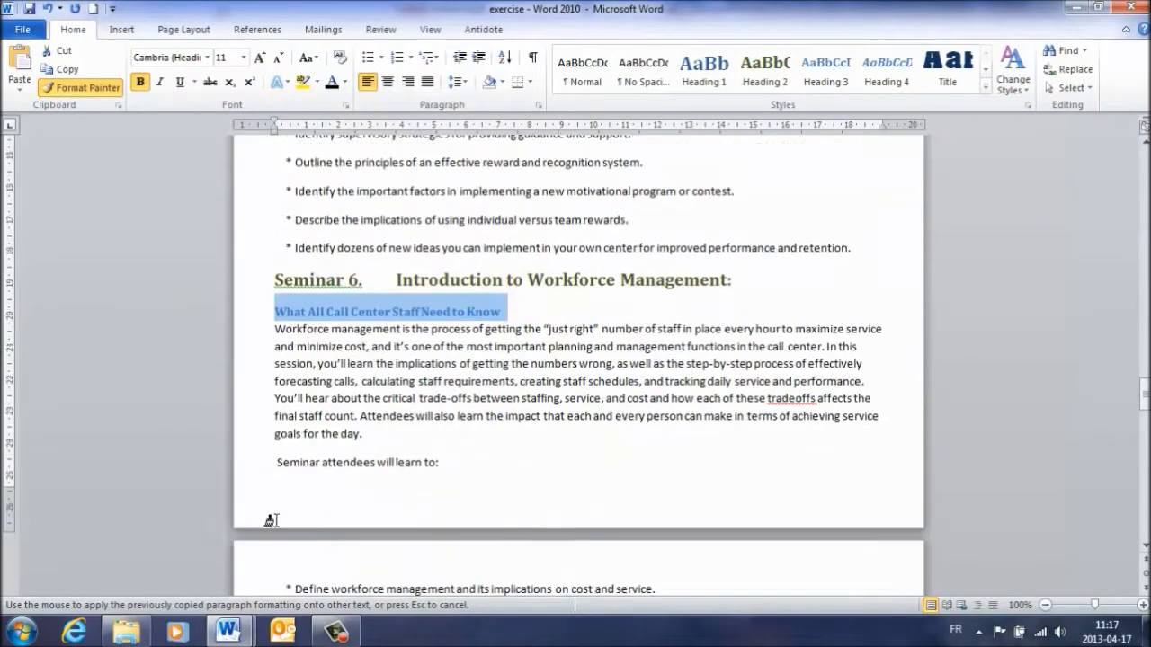
scroll(270, 522, "down", 4)
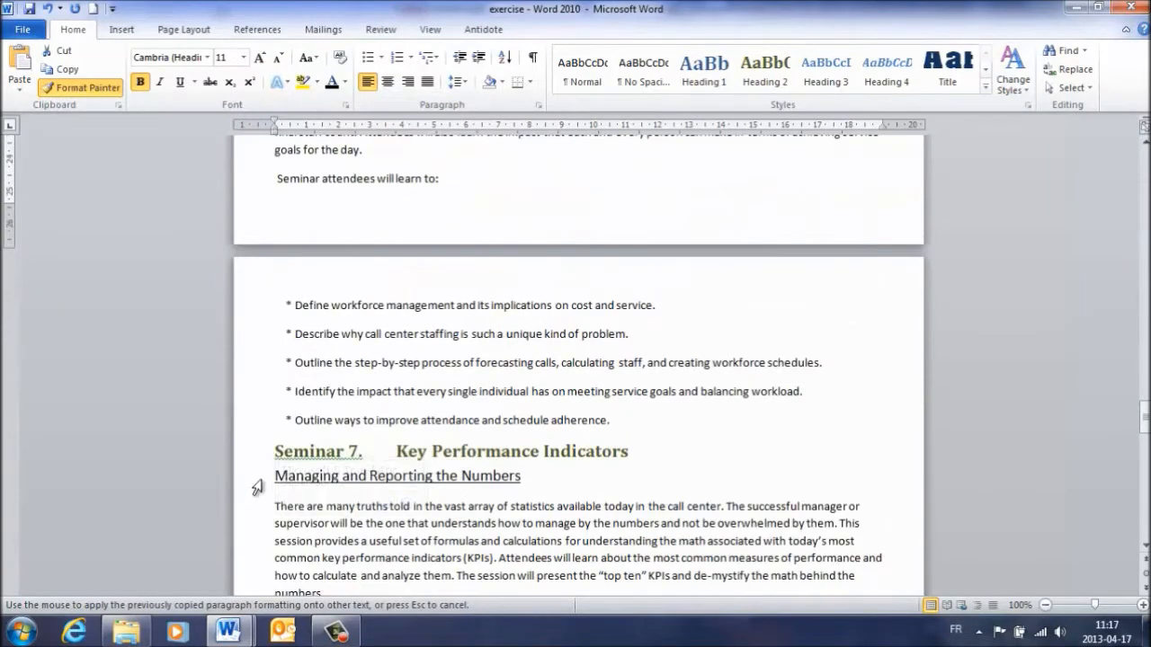
left_click(257, 484)
scroll(261, 514, "down", 4)
scroll(266, 529, "down", 4)
left_click(259, 410)
scroll(362, 524, "down", 4)
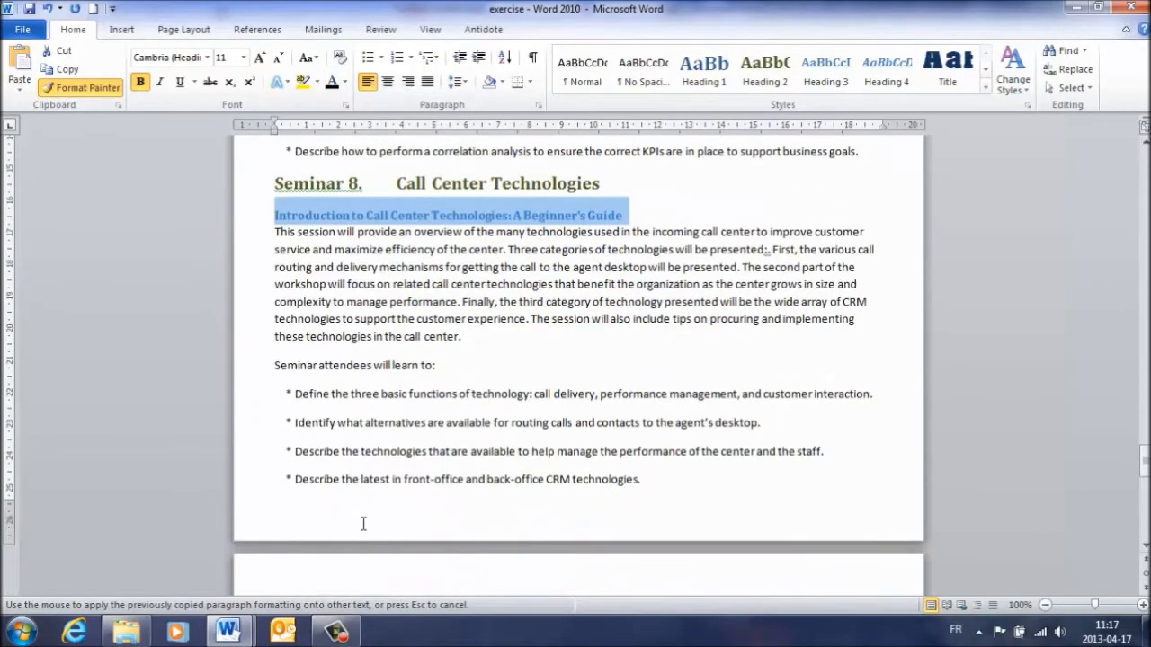
scroll(359, 520, "down", 3)
scroll(352, 517, "up", 15)
scroll(358, 518, "up", 20)
scroll(344, 504, "up", 20)
scroll(346, 503, "up", 13)
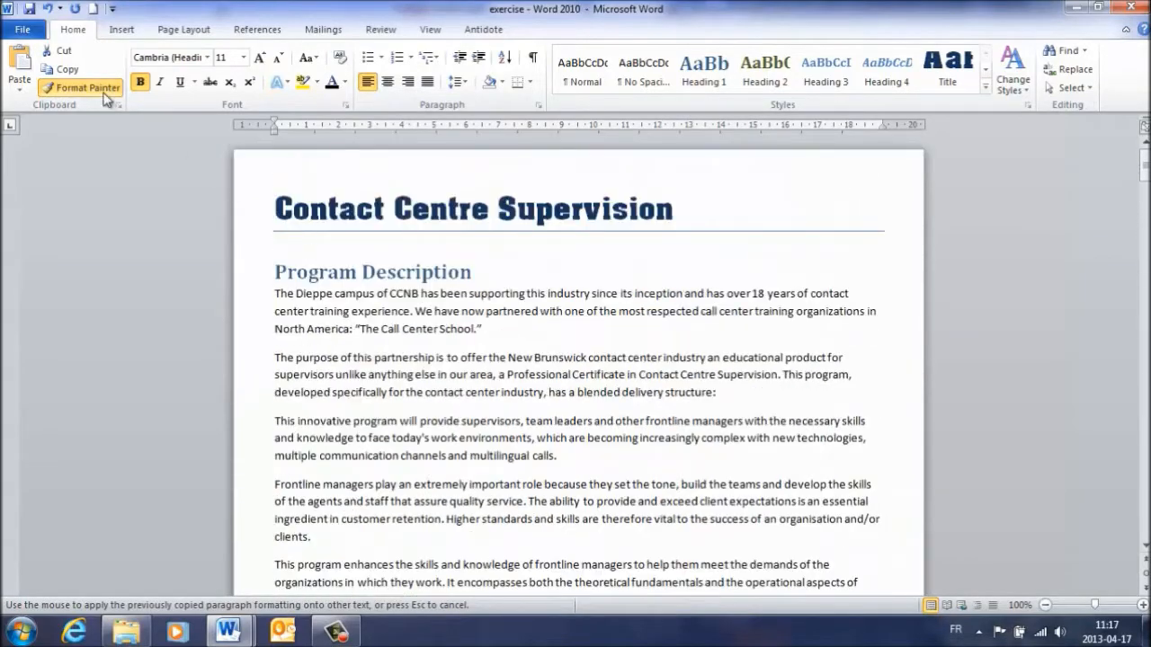
left_click(101, 95)
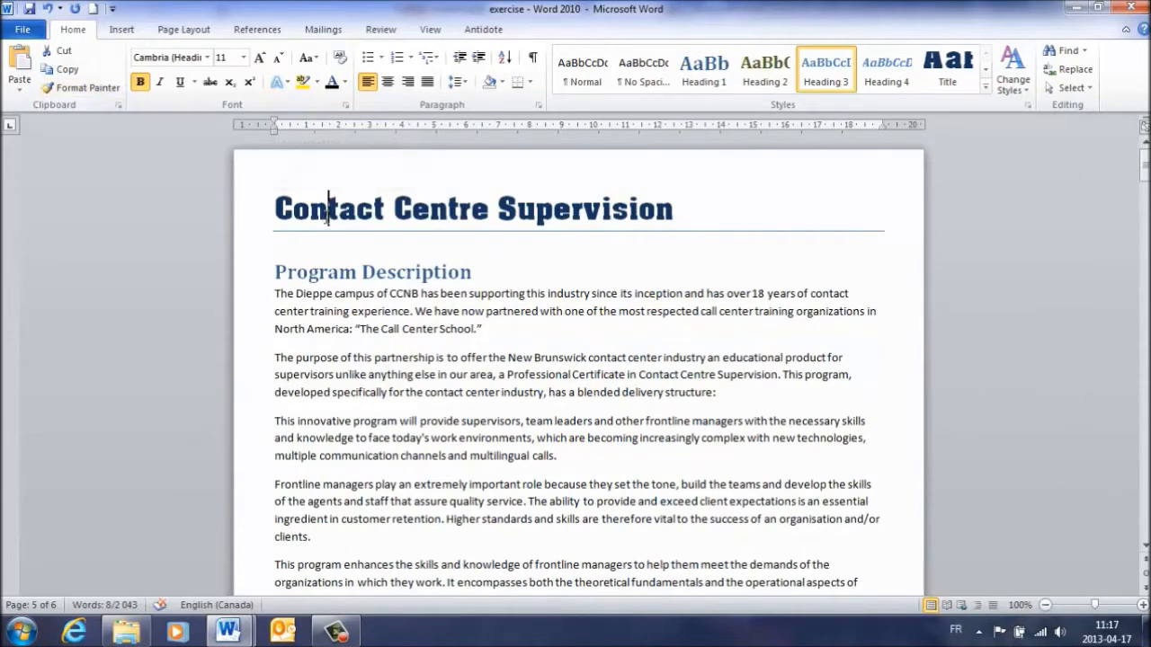
- Check which styles are applied to the document title, the section headings, their subheadings and the Seminar 1 subtitle
left_click(323, 215)
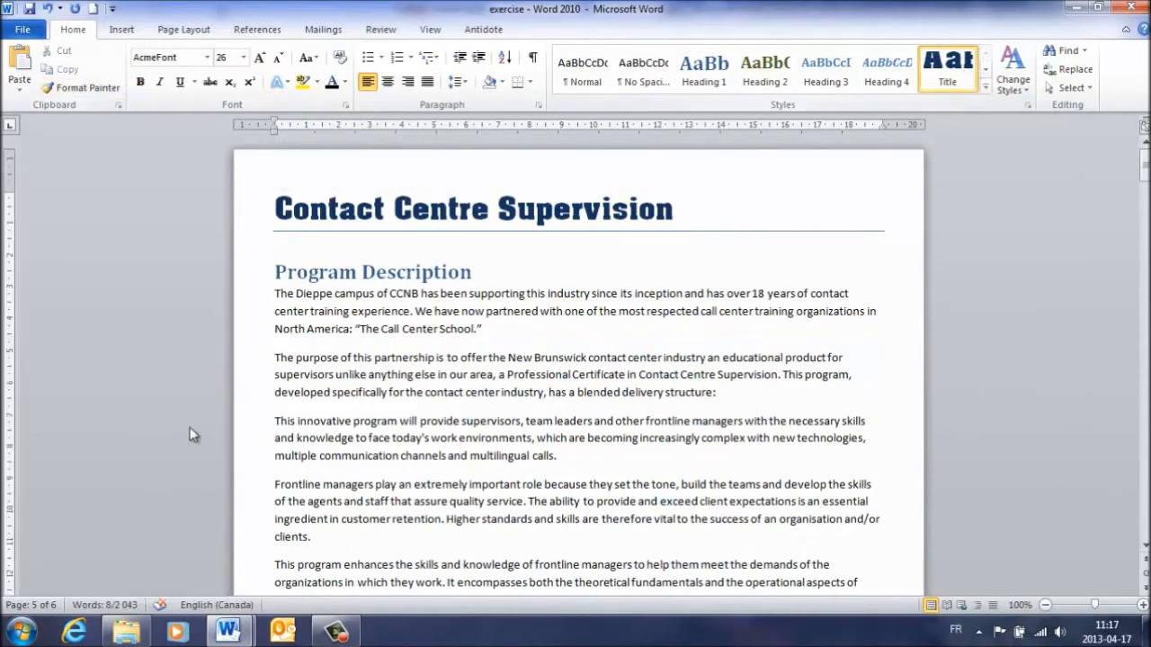
left_click(357, 272)
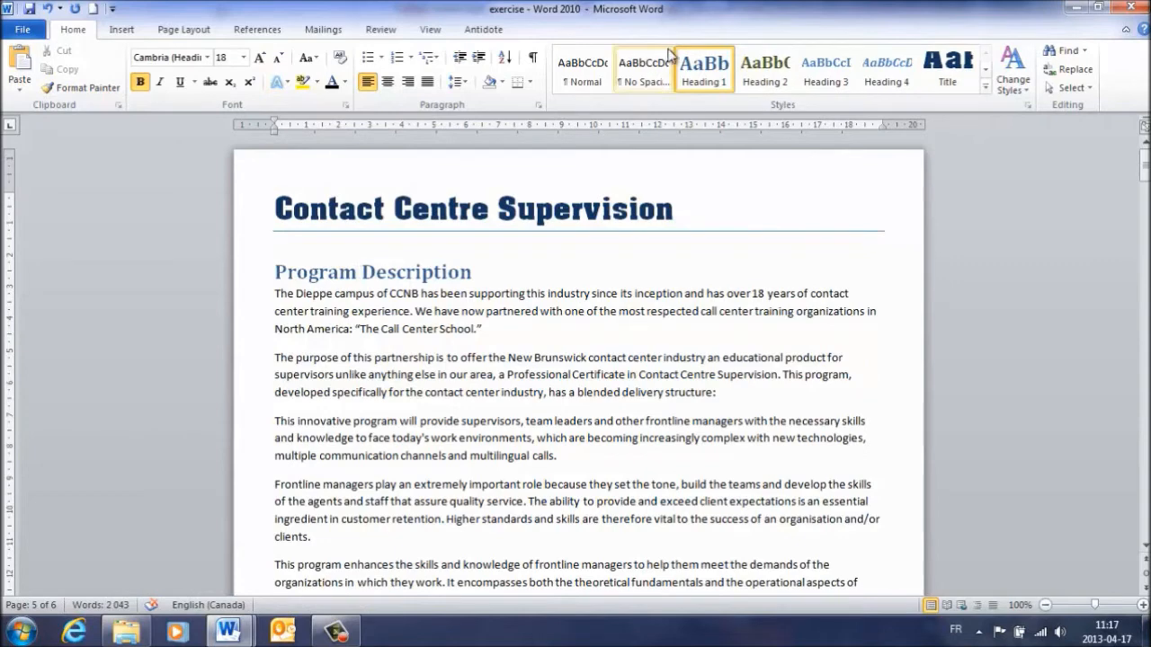
scroll(573, 399, "down", 6)
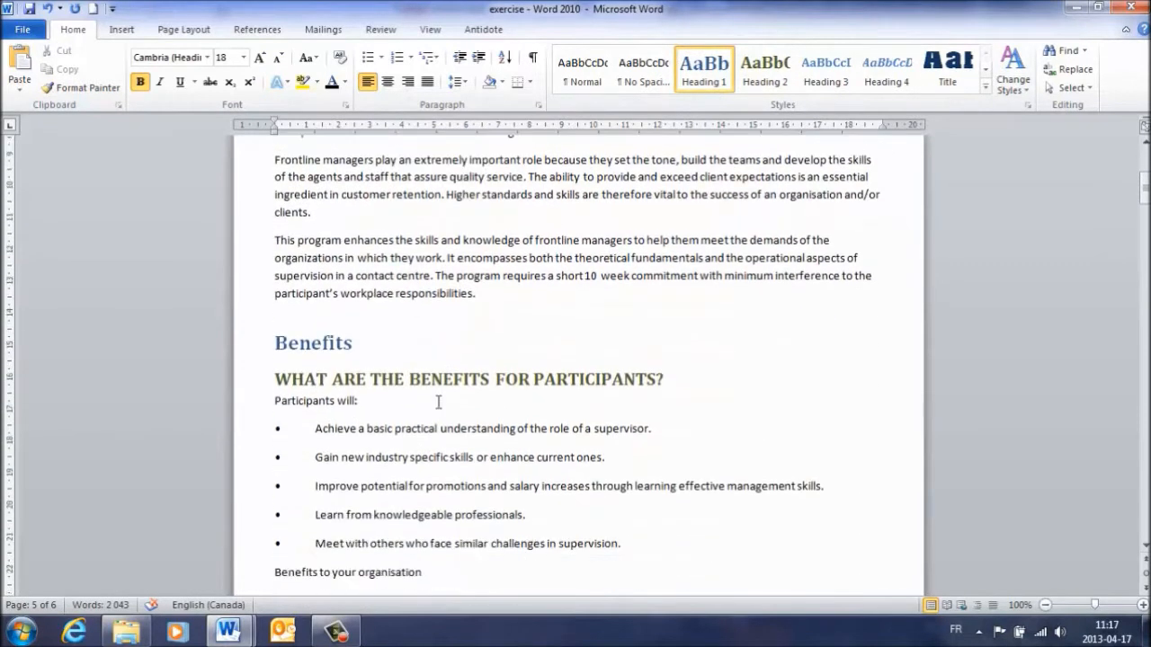
left_click(351, 379)
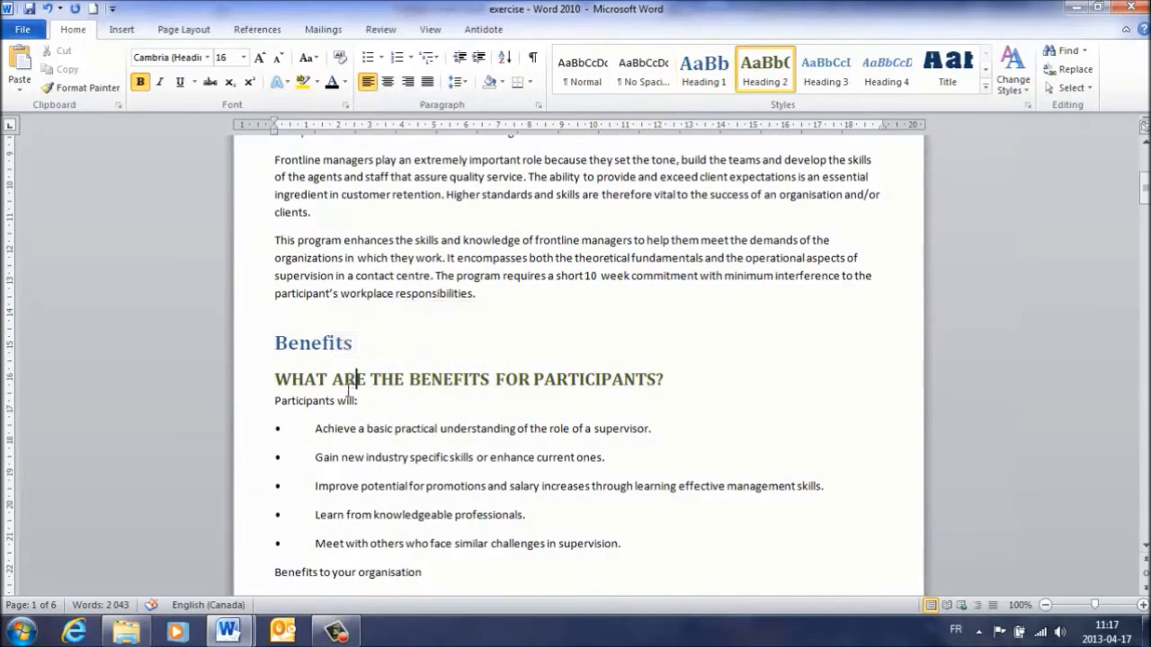
scroll(350, 382, "down", 4)
scroll(353, 414, "down", 7)
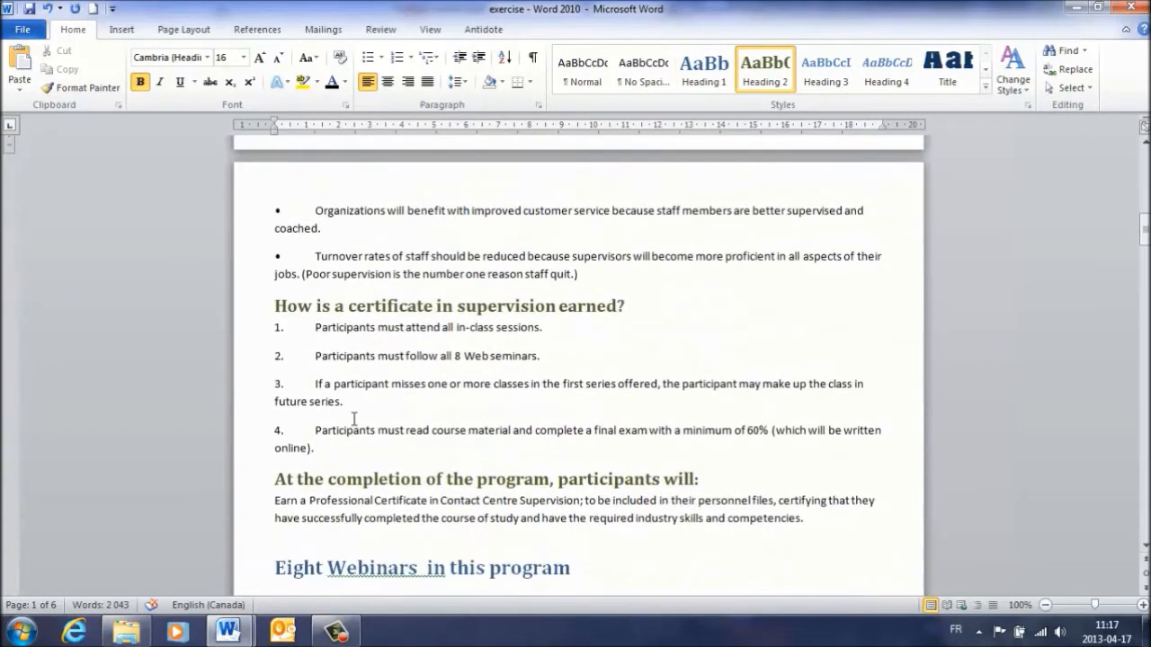
left_click(358, 304)
left_click(374, 476)
scroll(371, 450, "down", 4)
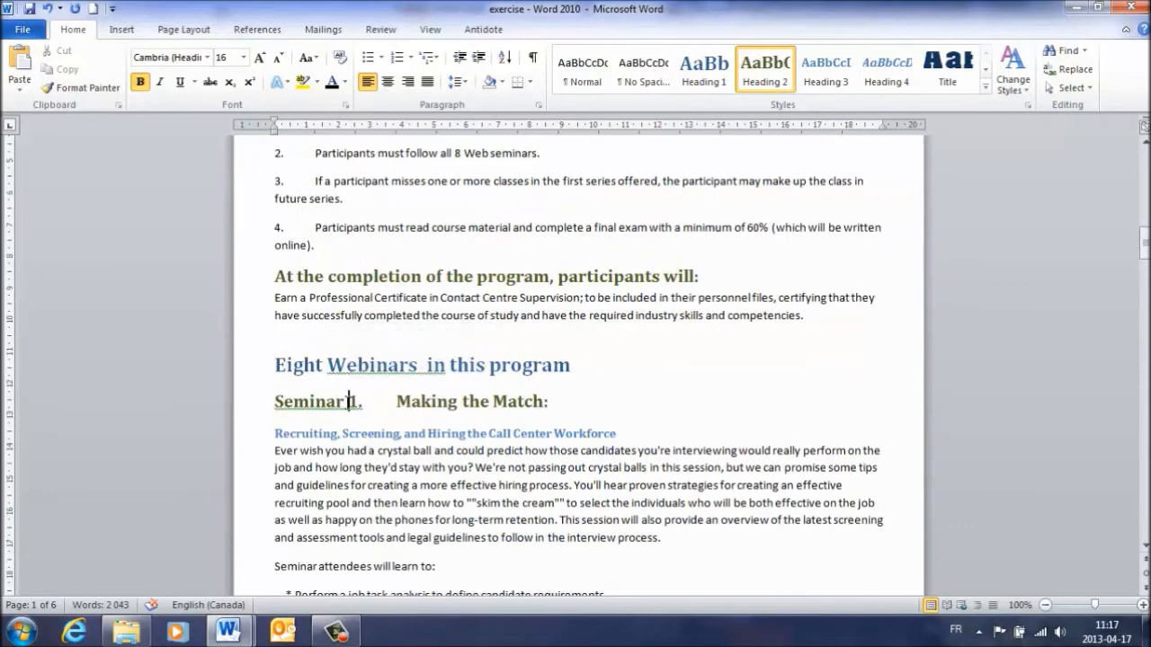
scroll(349, 401, "down", 2)
left_click(330, 312)
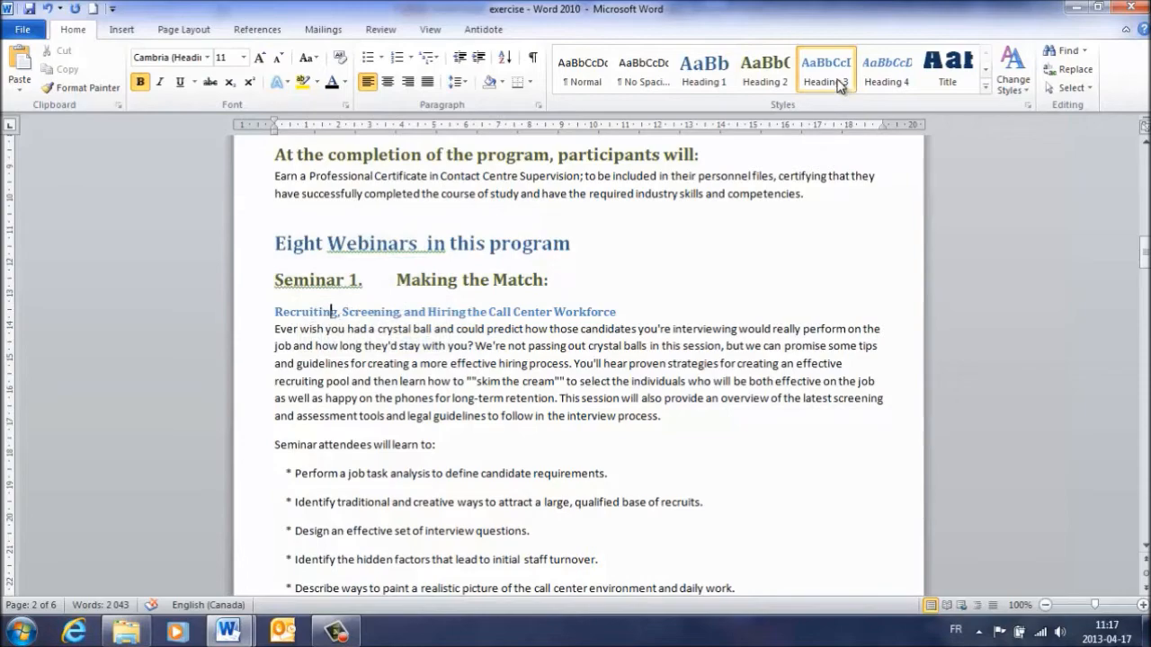
- Look over the heading hierarchy from the document title down through the Seminar 1 section
scroll(596, 407, "down", 4)
scroll(492, 402, "up", 11)
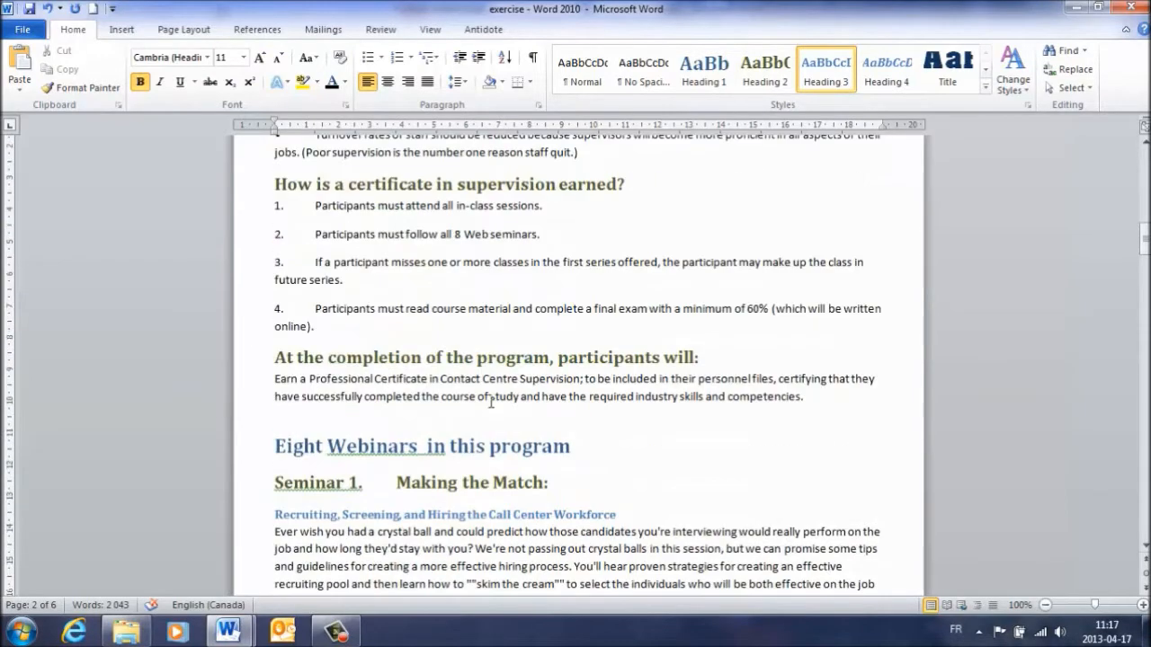
scroll(493, 402, "up", 14)
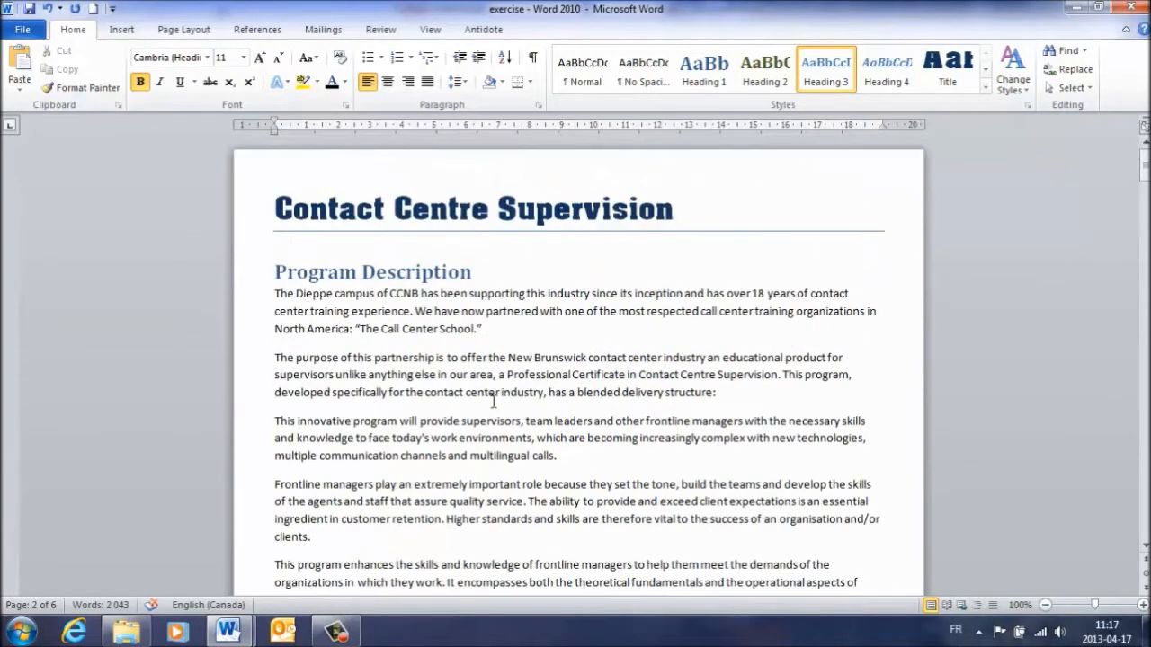
scroll(491, 401, "down", 20)
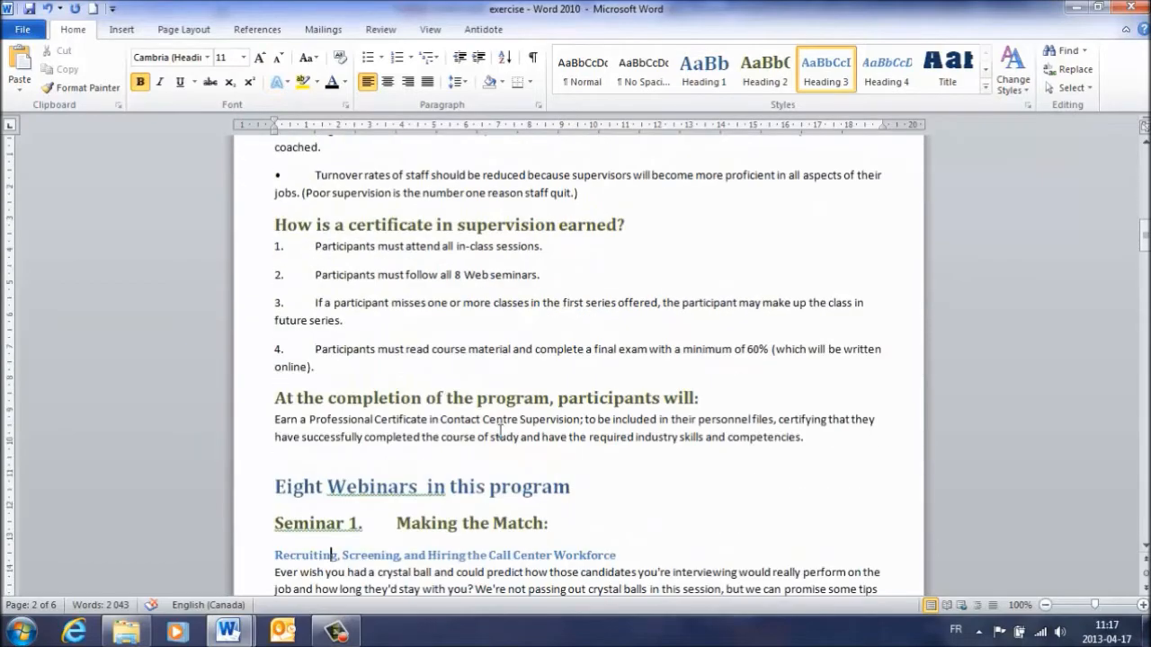
scroll(503, 423, "down", 4)
scroll(499, 419, "up", 9)
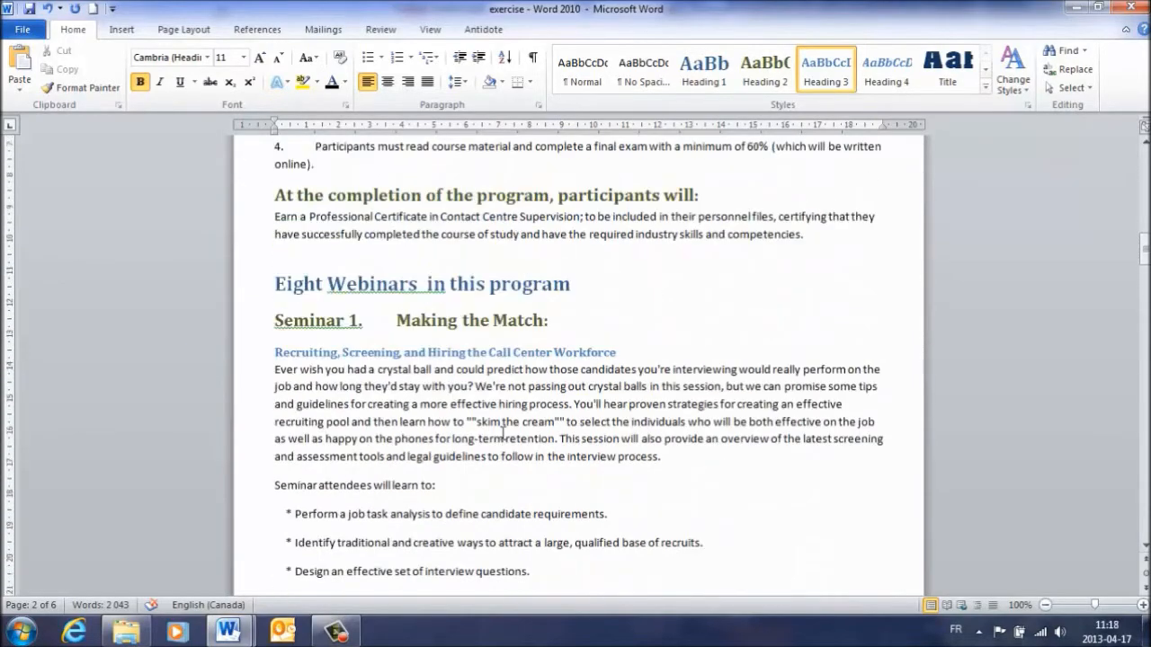
scroll(502, 434, "up", 15)
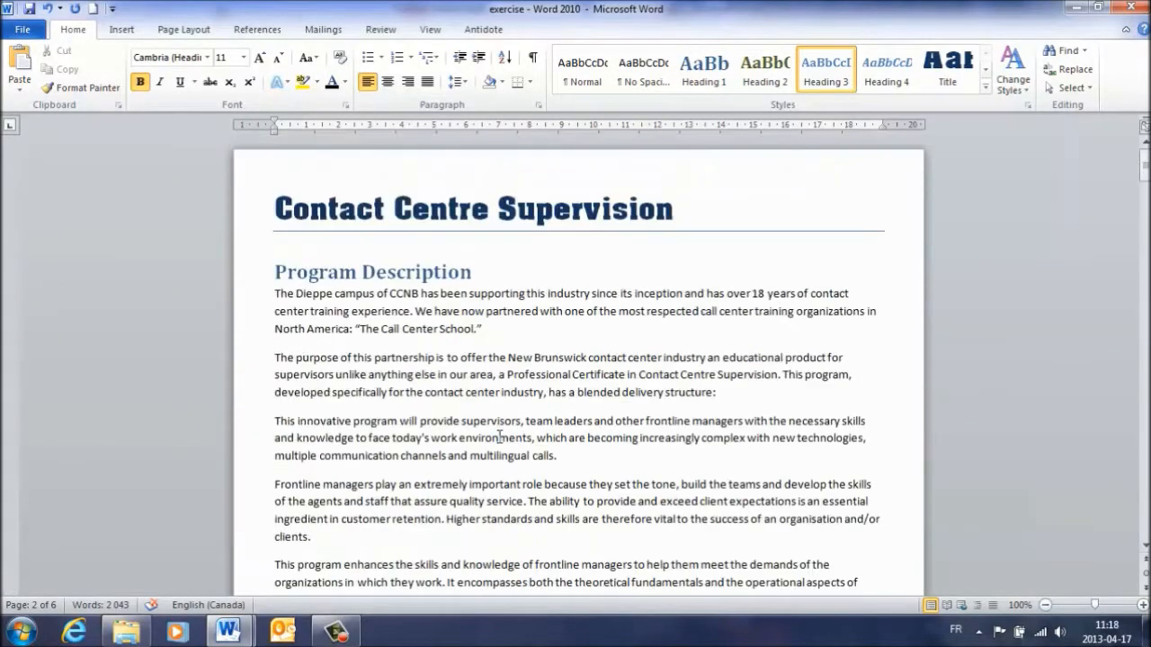
- Apply the Elegant style set to the whole document and look through the restyled pages
left_click(1016, 84)
mouse_move(1032, 109)
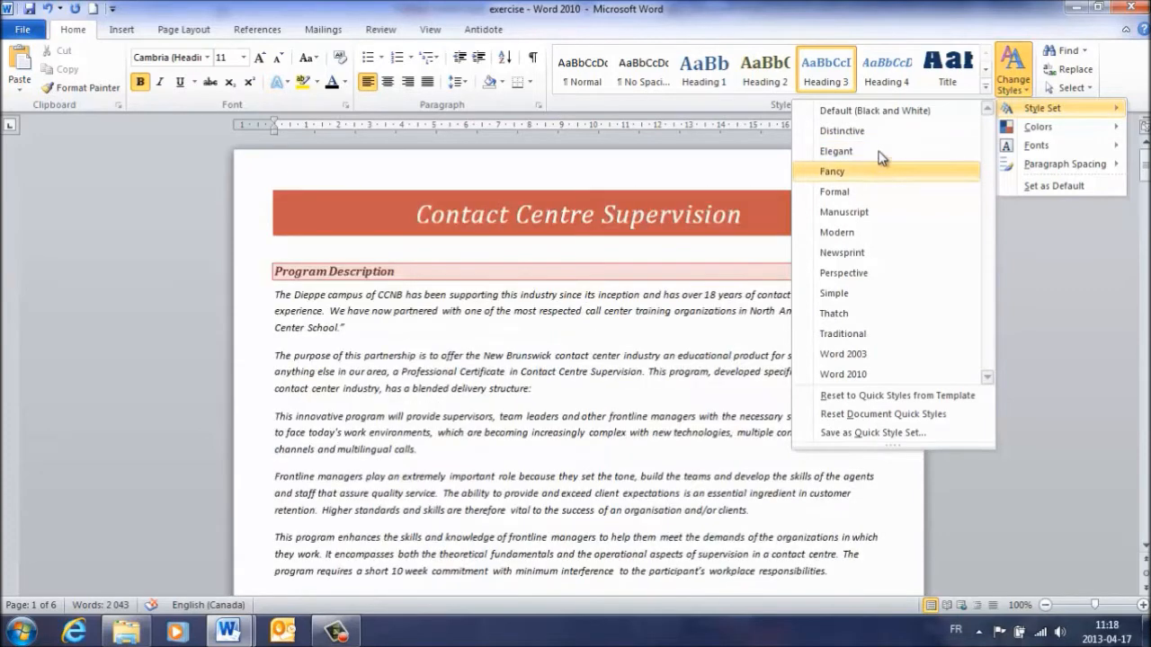
left_click(880, 153)
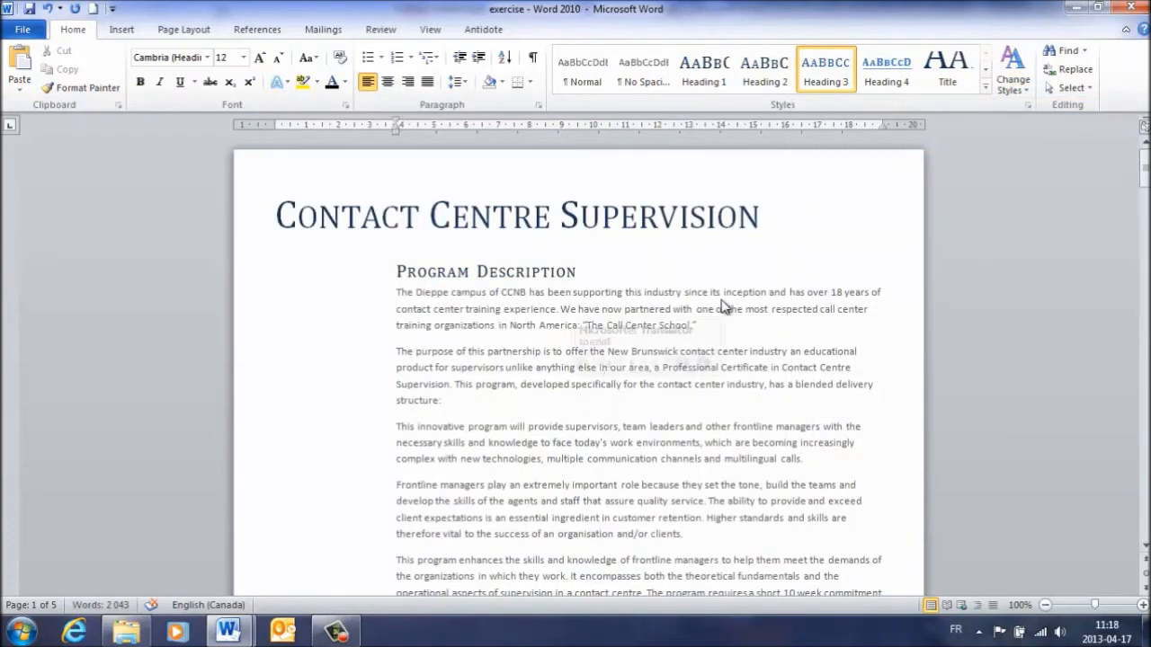
left_click(1019, 93)
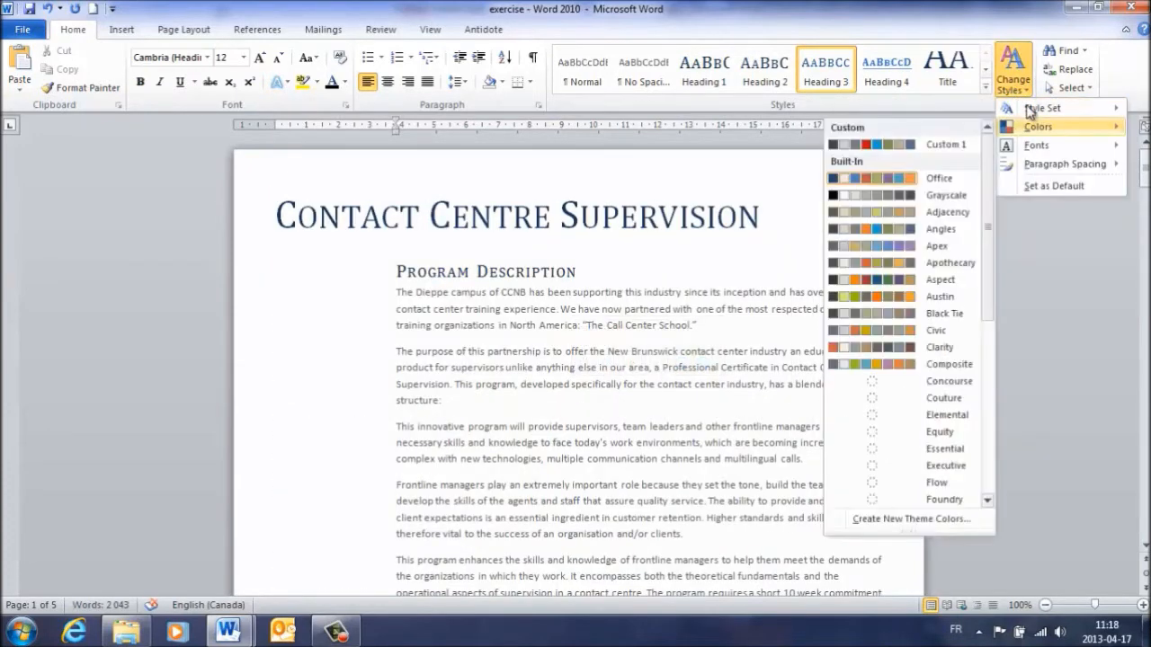
mouse_move(1029, 112)
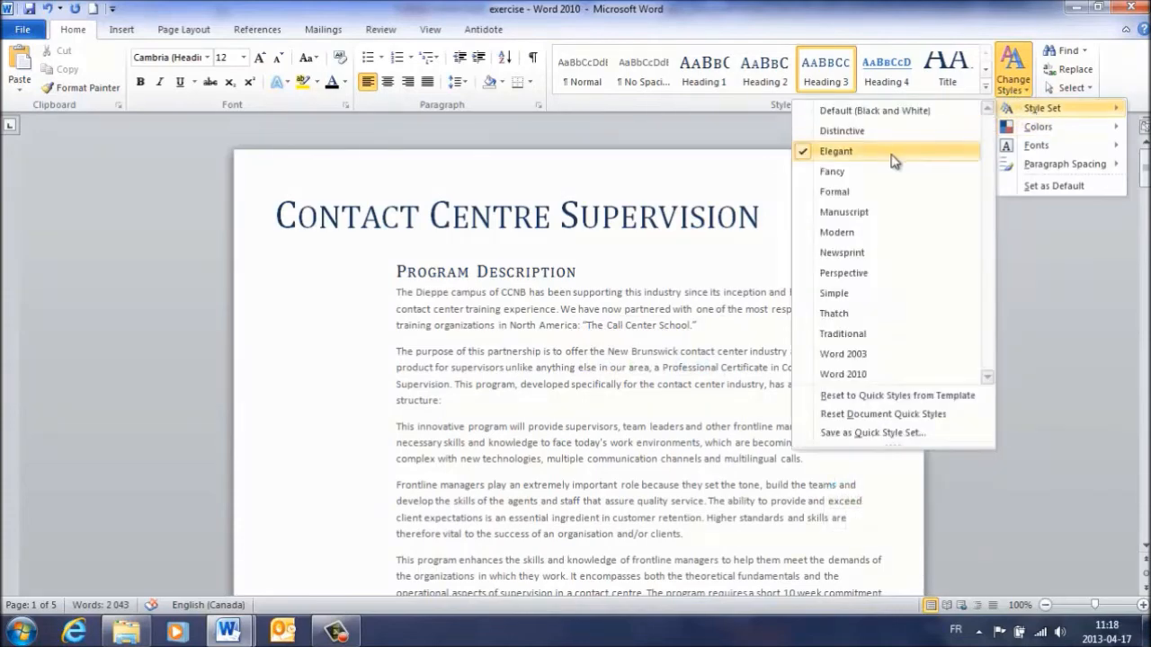
left_click(890, 155)
scroll(561, 338, "down", 5)
scroll(561, 339, "down", 20)
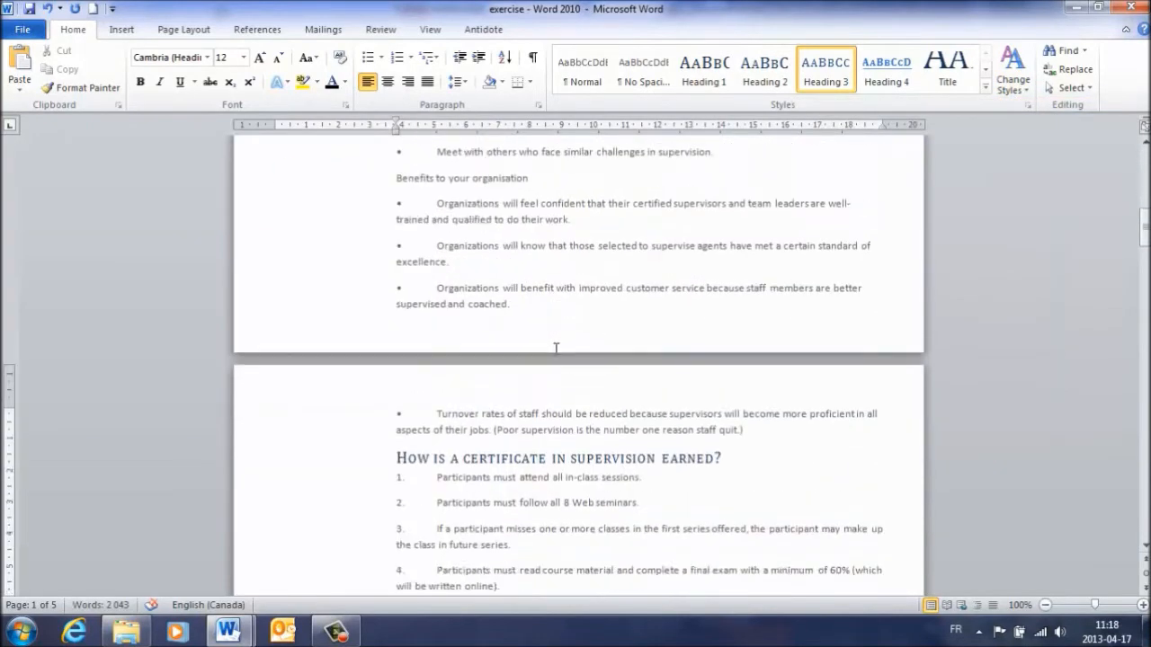
scroll(556, 366, "down", 20)
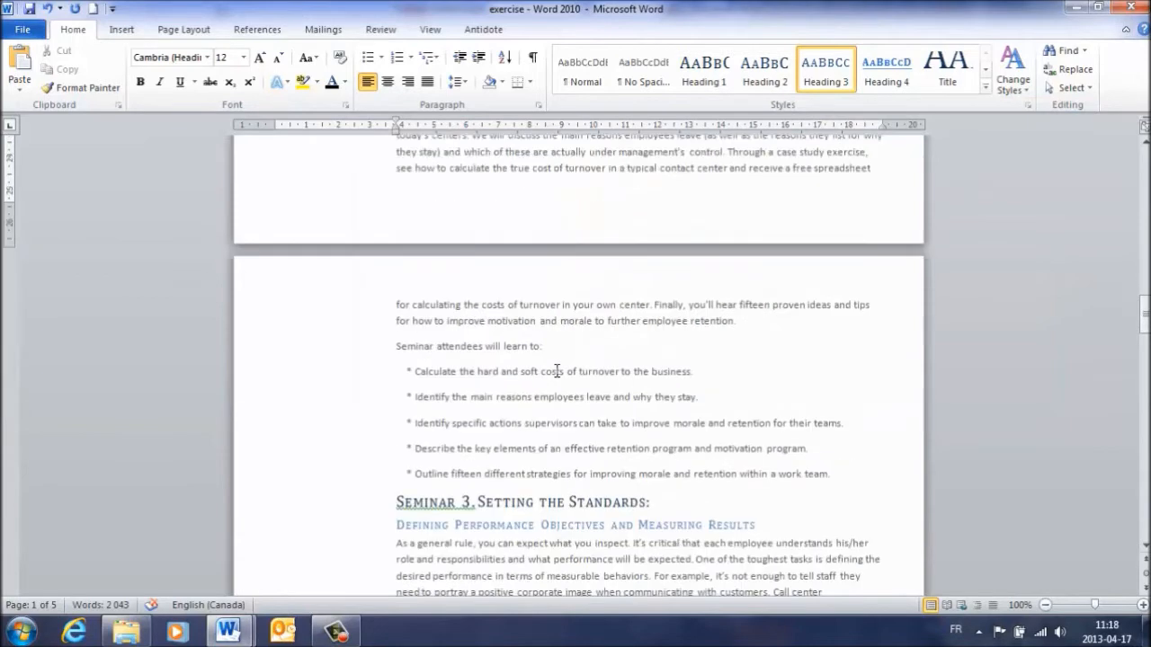
scroll(555, 387, "down", 12)
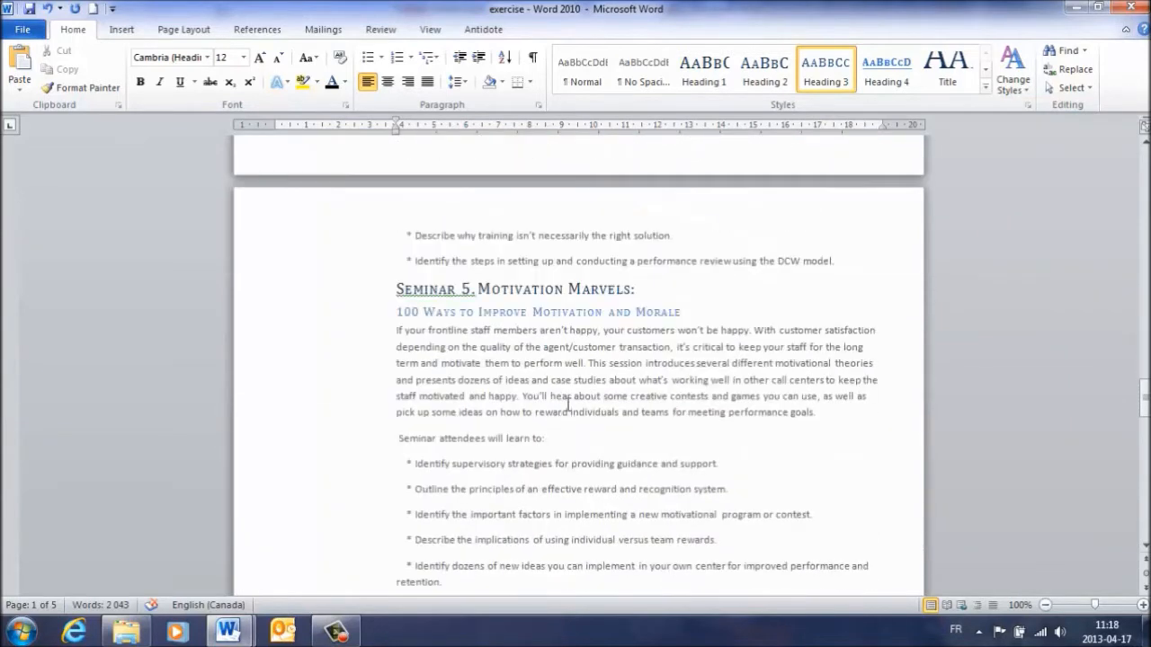
- Switch the document to the Modern style set and review its look back to the title page
left_click(1007, 89)
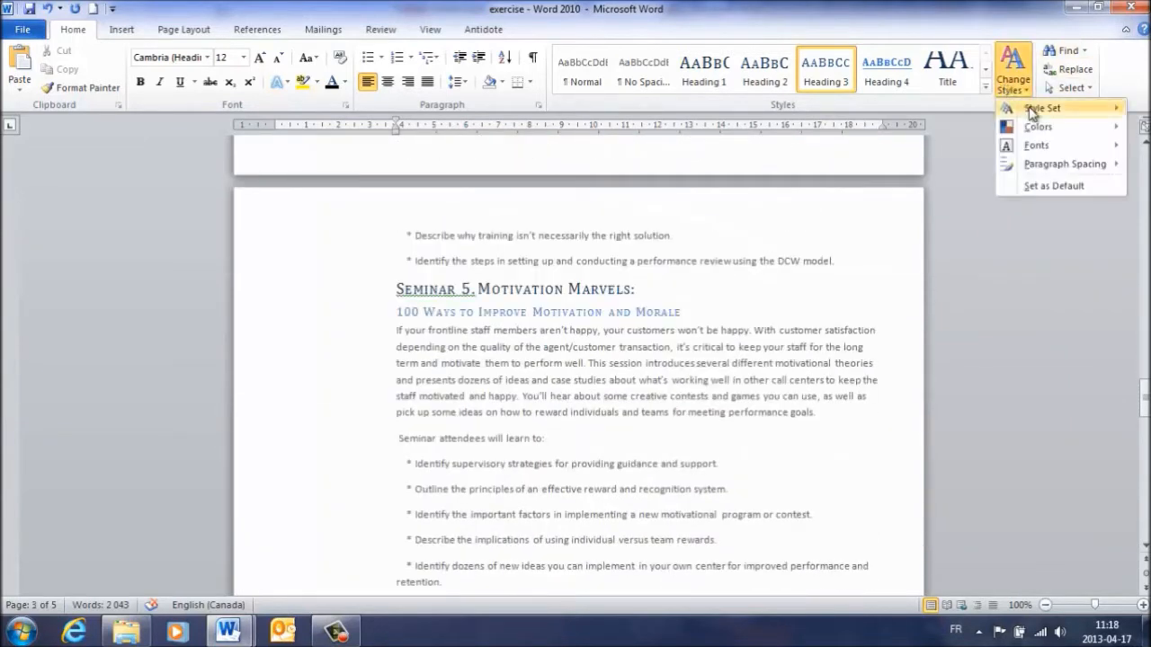
mouse_move(1030, 108)
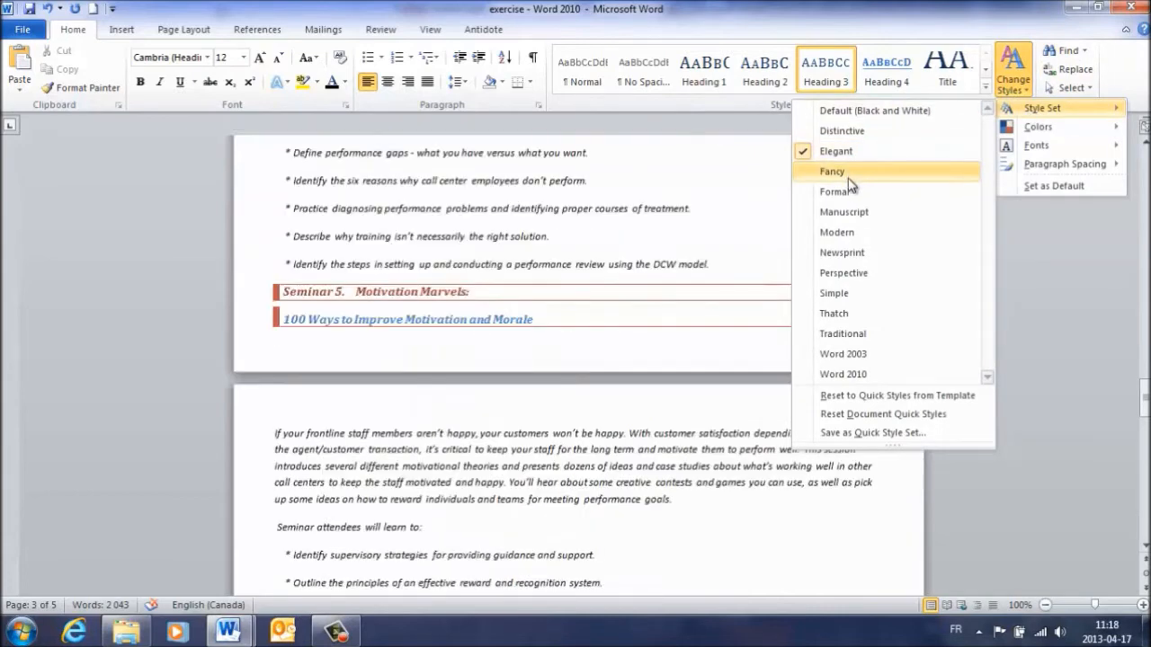
left_click(854, 243)
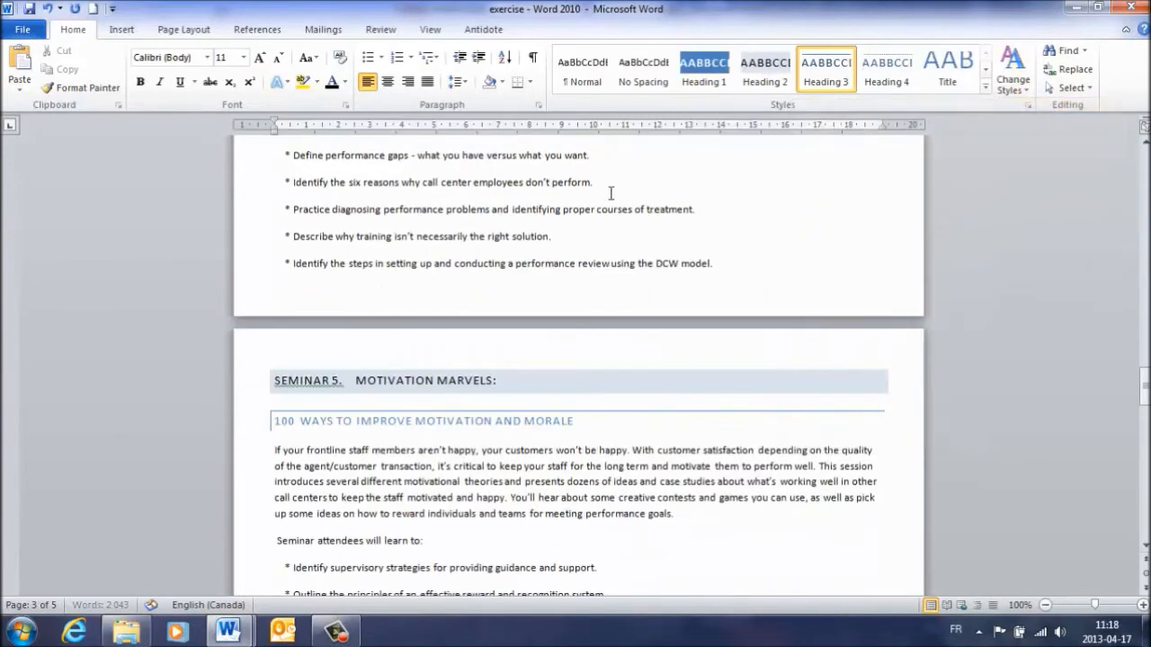
scroll(611, 193, "up", 15)
scroll(612, 192, "up", 20)
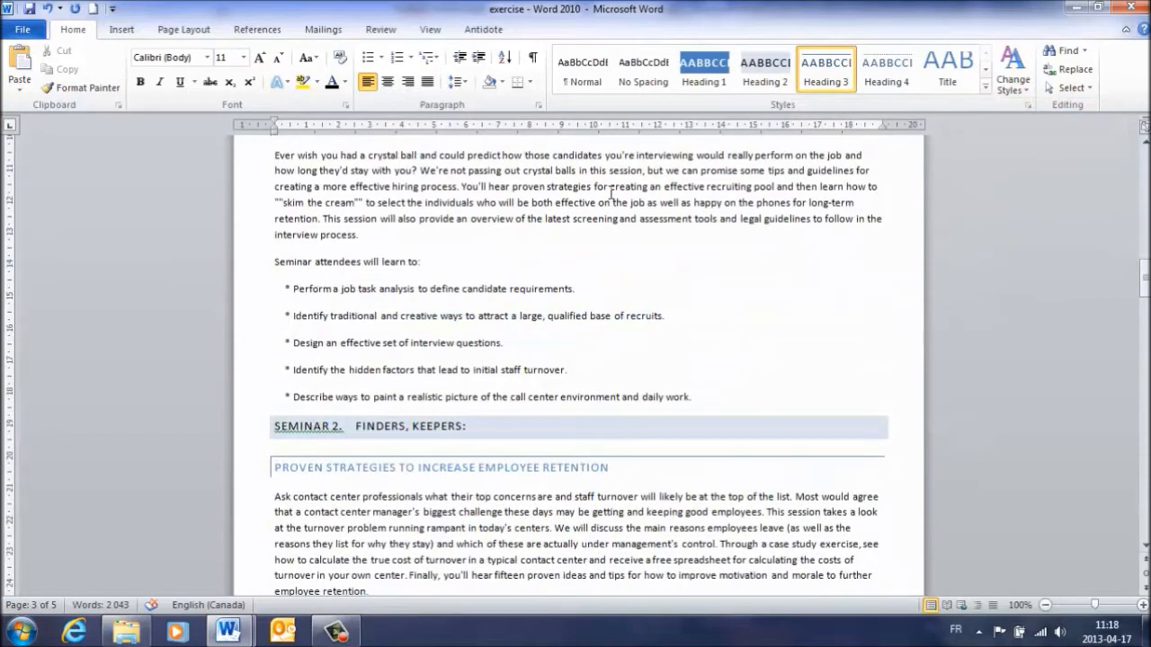
scroll(610, 192, "up", 4)
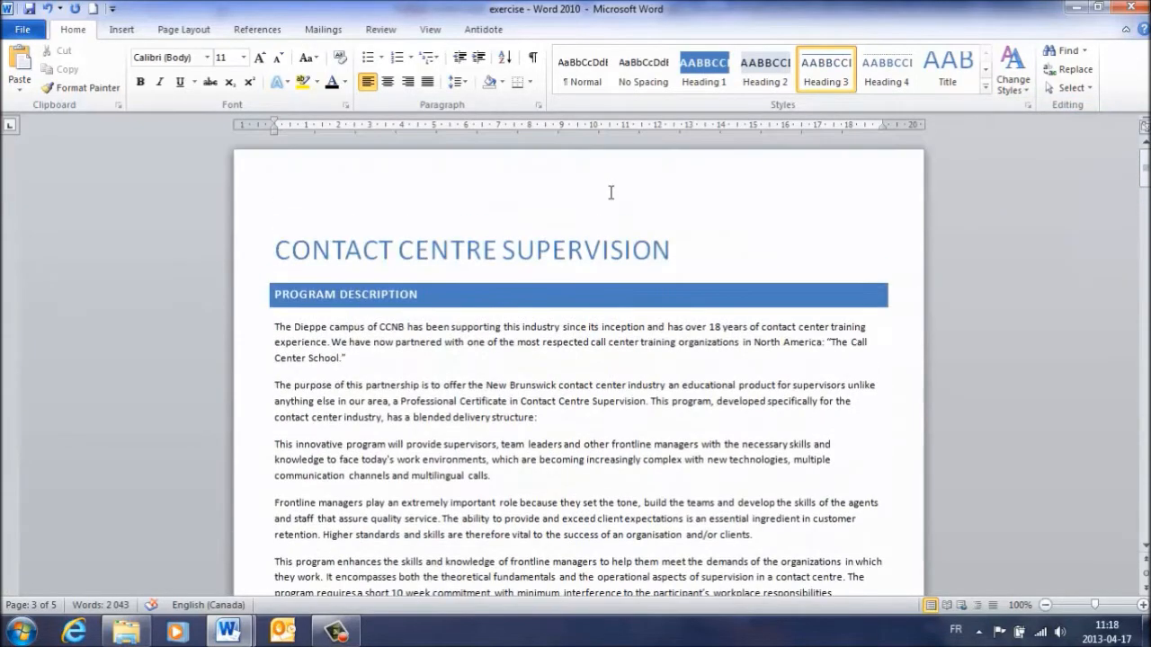
- Apply the Aspect theme colors to the whole document and look through the recolored headings down to the seminar sections
left_click(1013, 70)
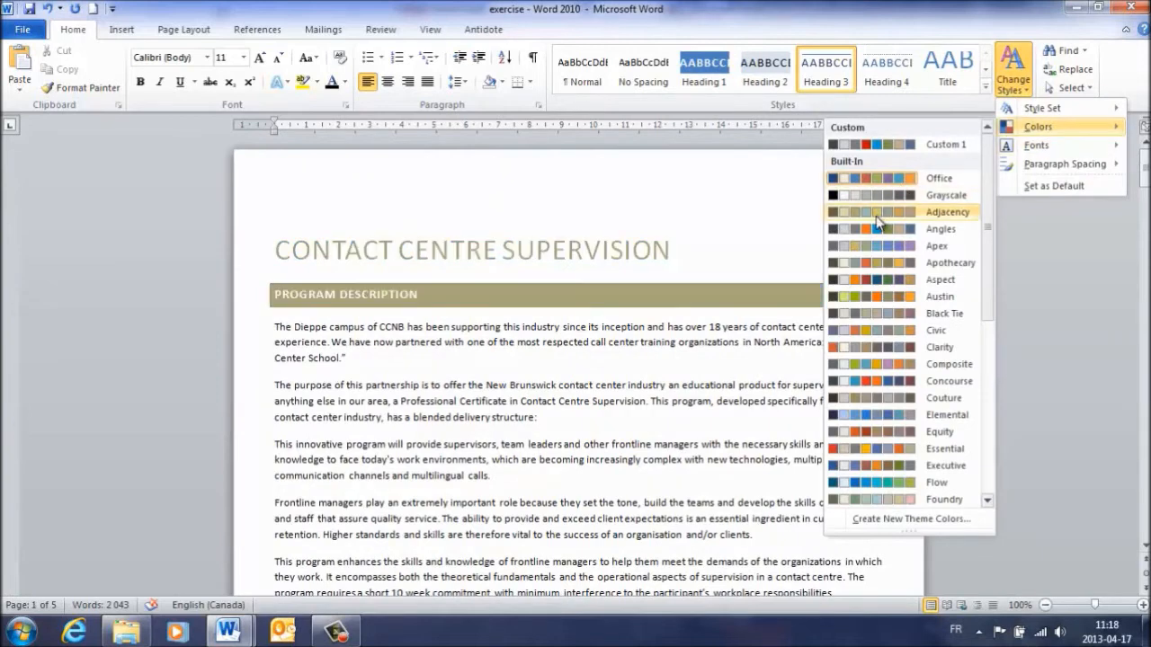
left_click(871, 280)
scroll(493, 334, "down", 18)
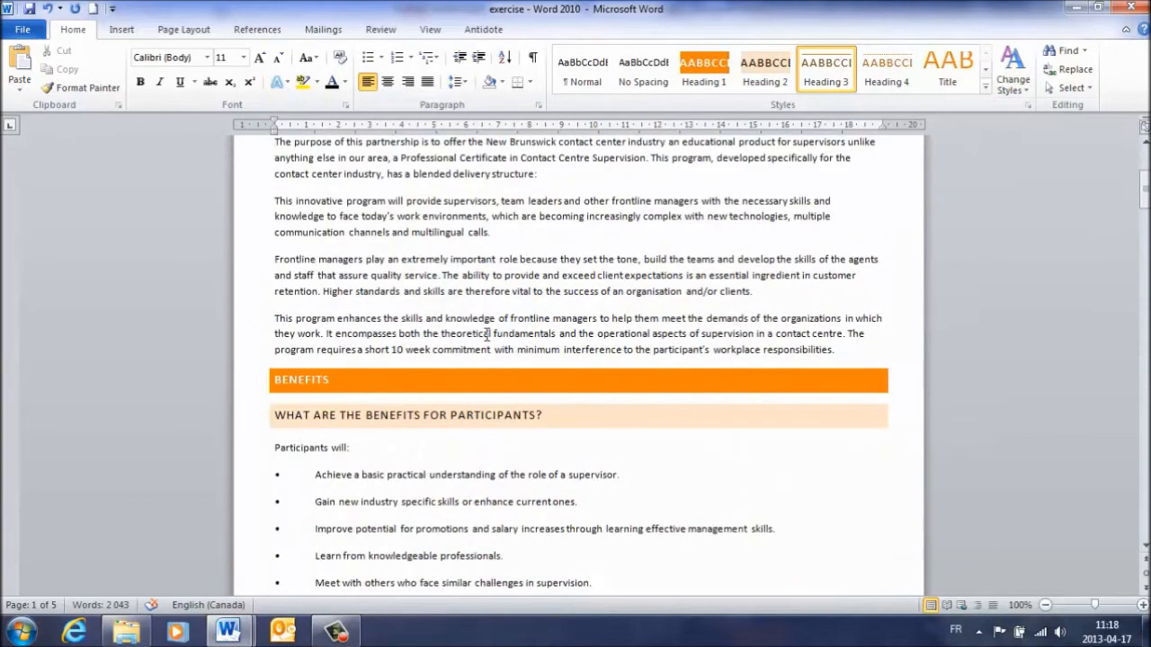
scroll(492, 334, "up", 6)
scroll(493, 335, "up", 10)
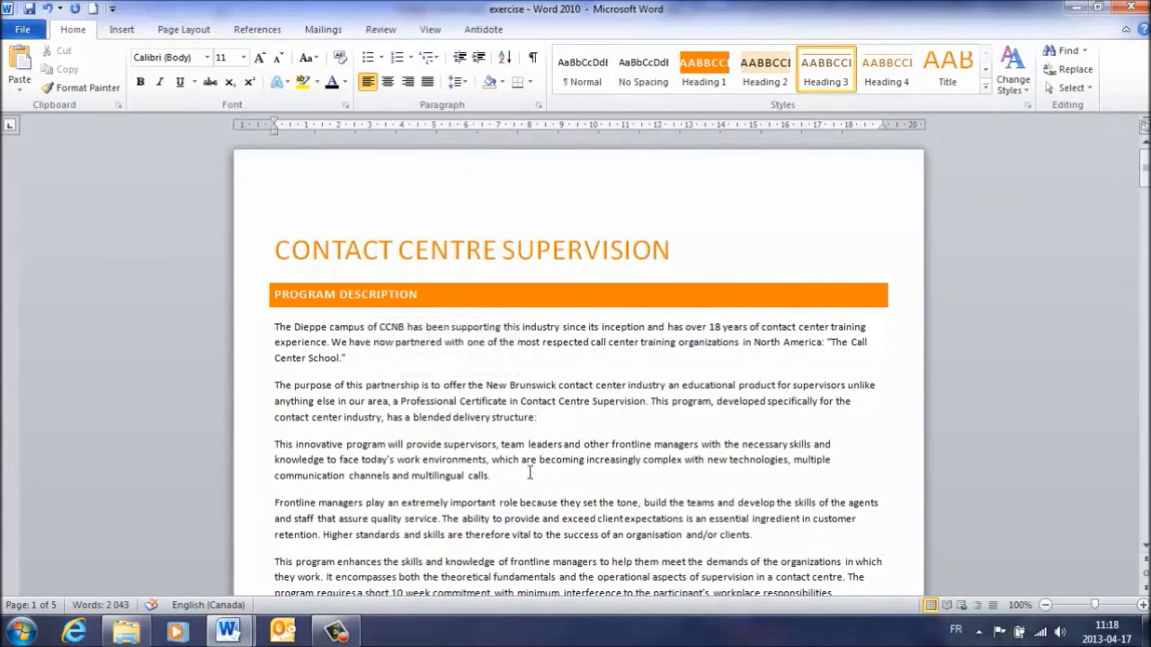
scroll(501, 475, "down", 2)
scroll(501, 475, "down", 10)
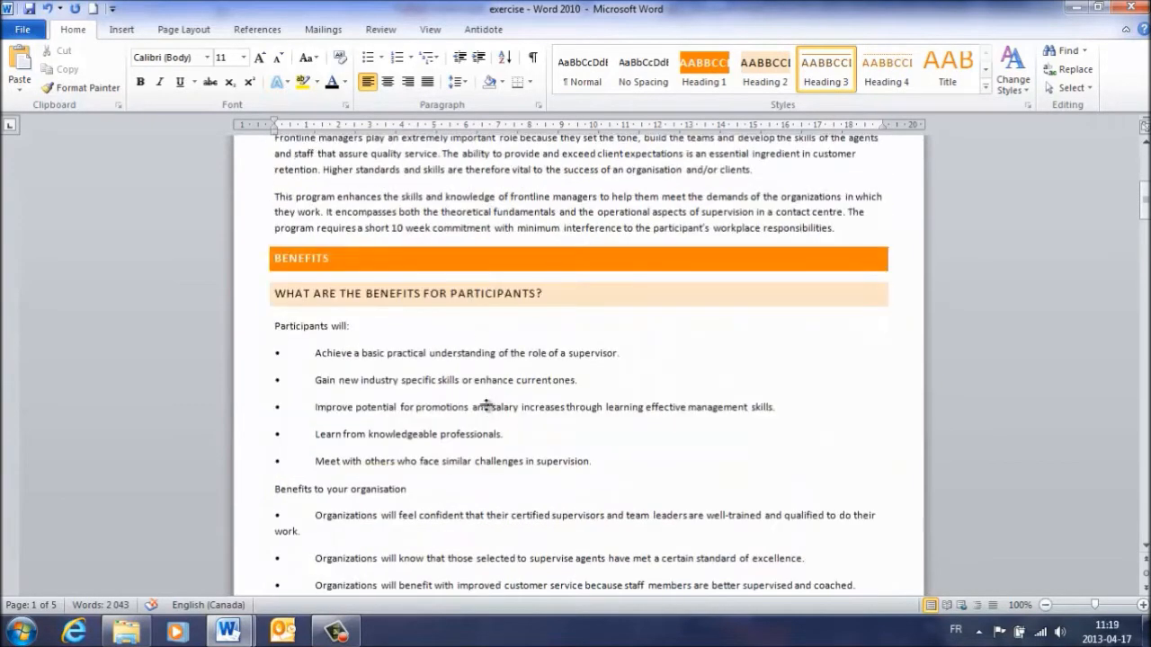
scroll(489, 431, "down", 10)
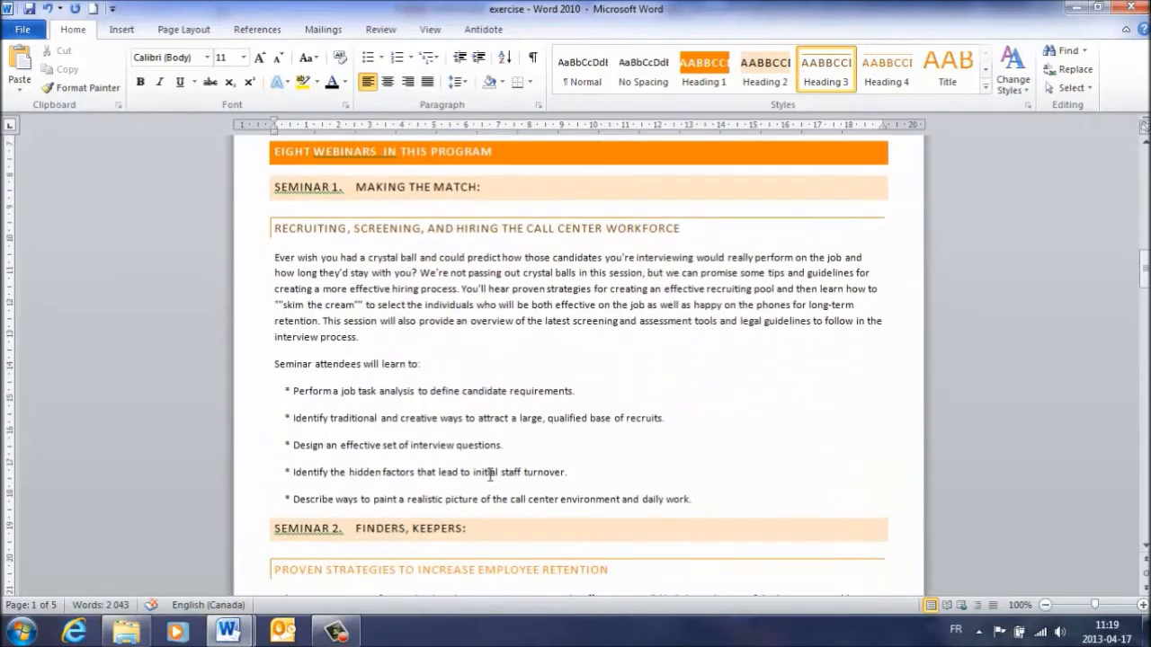
scroll(486, 473, "up", 20)
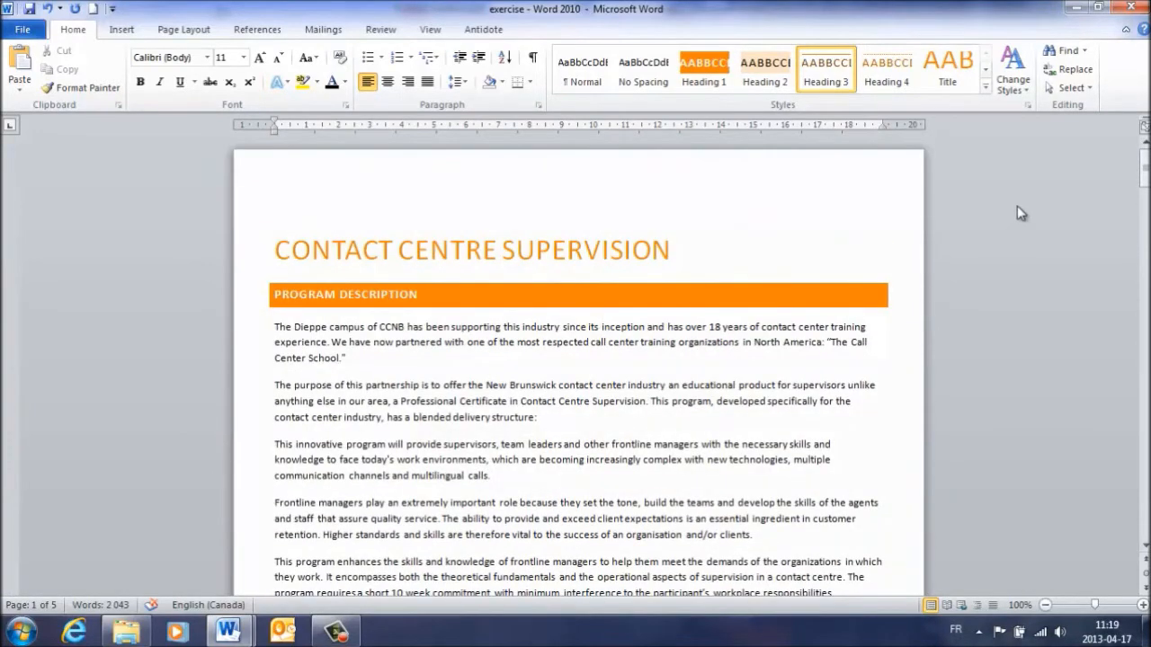
- Review the available theme color sets, keep Aspect, and dismiss the Windows color scheme message
left_click(1014, 83)
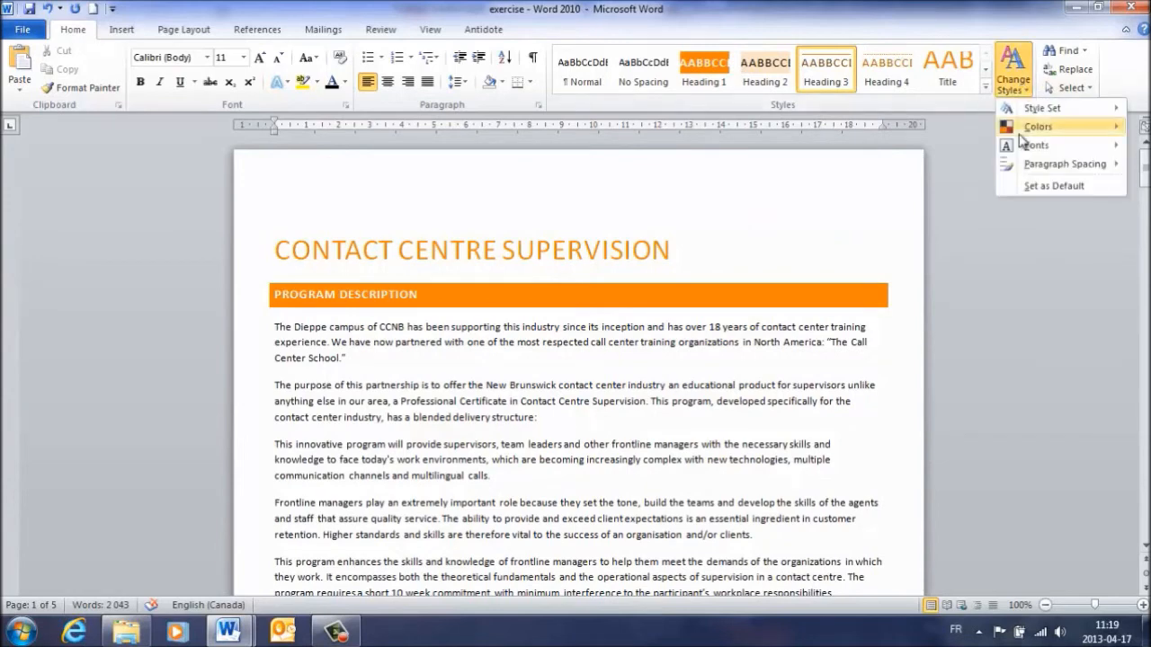
mouse_move(1025, 130)
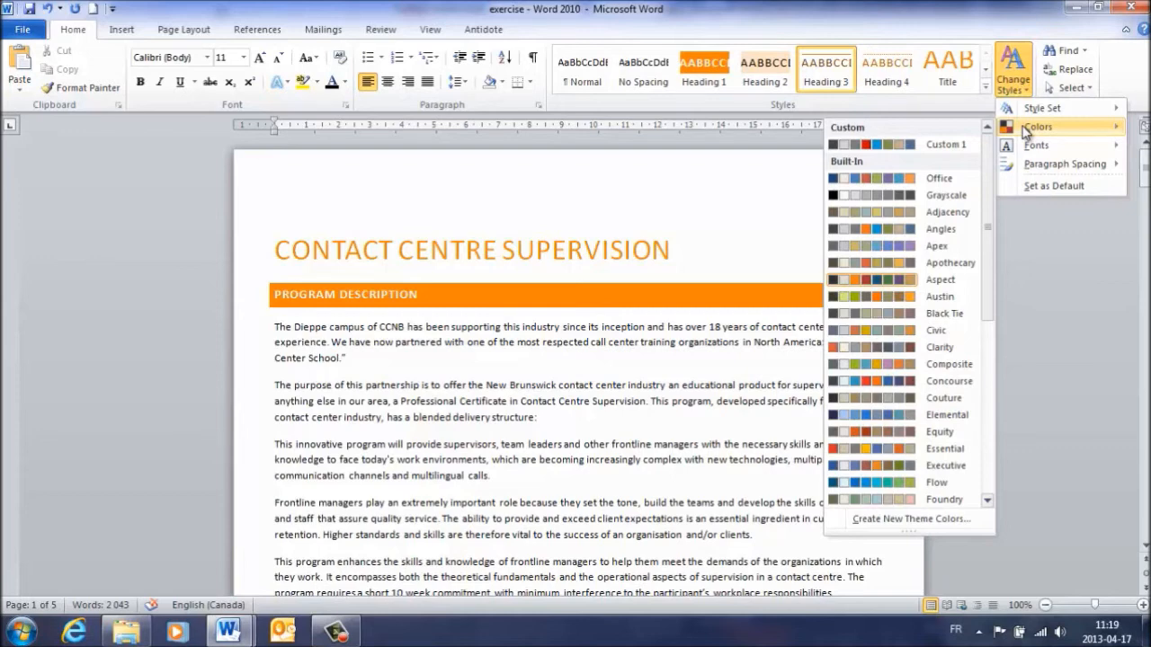
left_click(865, 281)
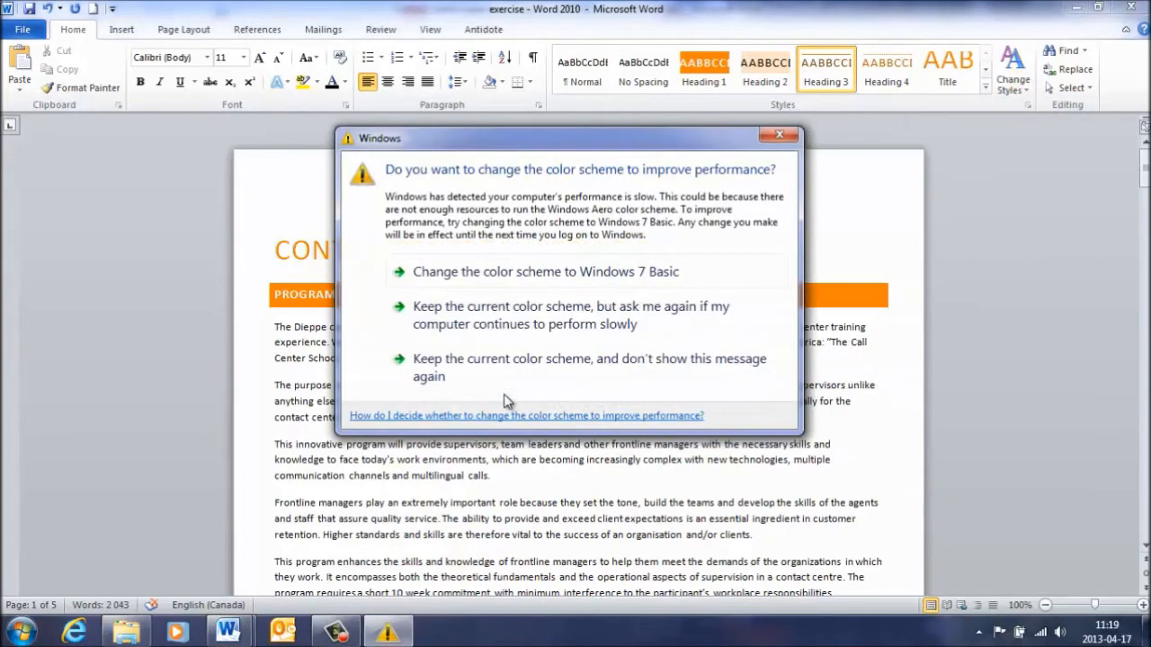
left_click(780, 134)
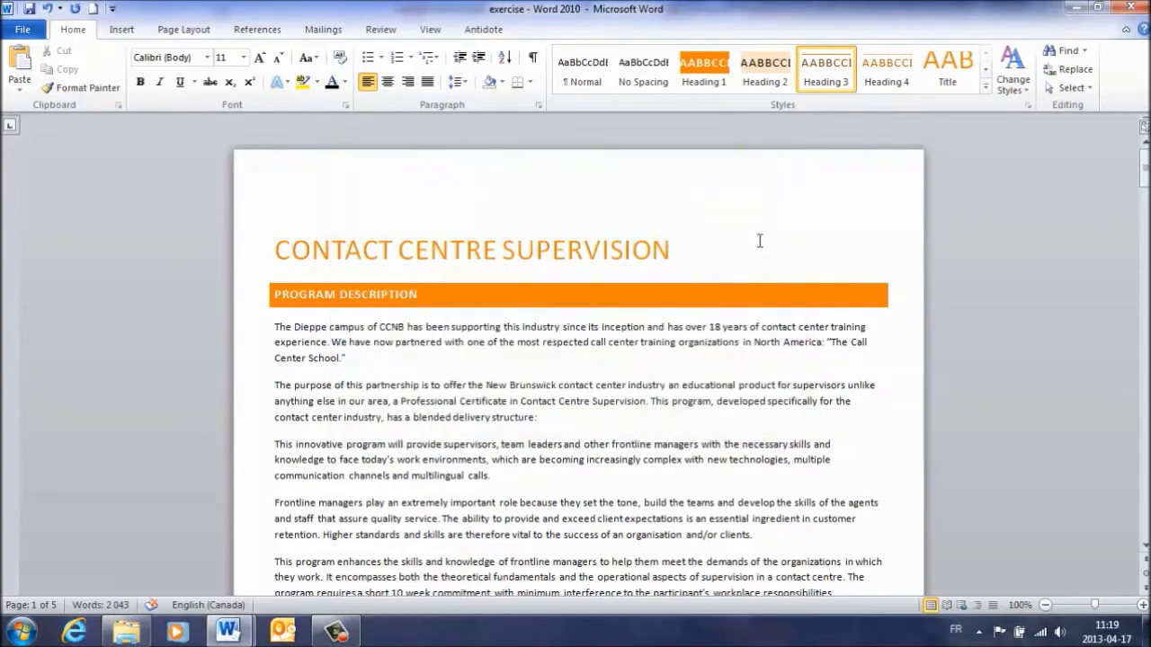
- Preview the built-in theme font sets on the document, such as Office Classic, without applying one
left_click(1014, 81)
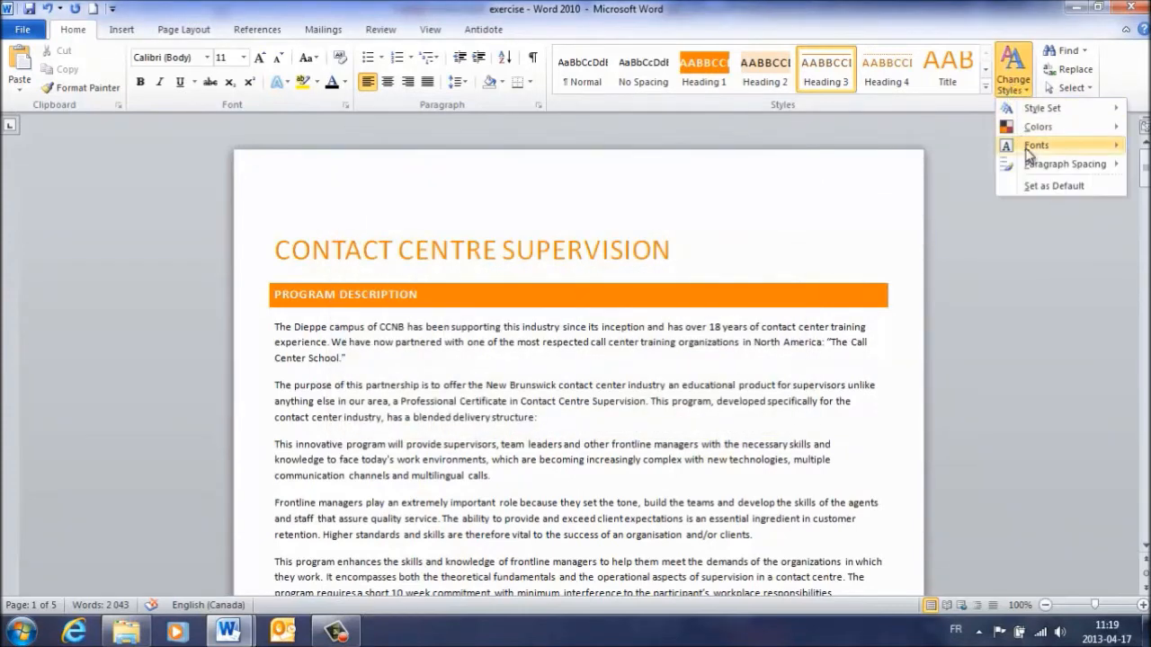
mouse_move(1029, 151)
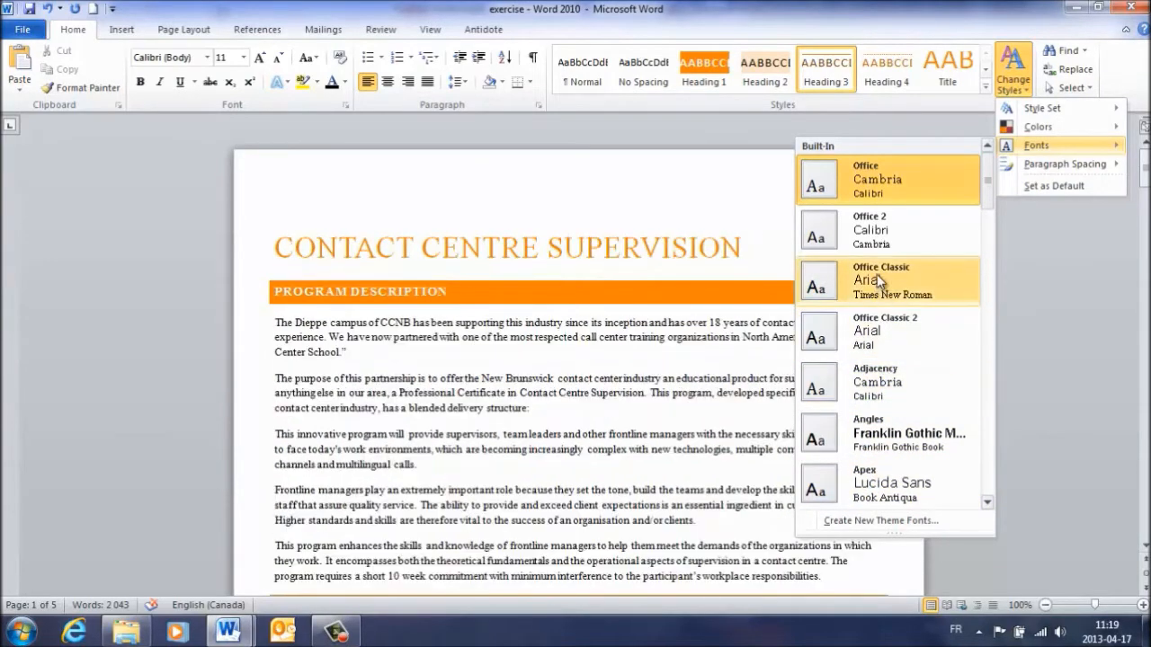
left_click(599, 349)
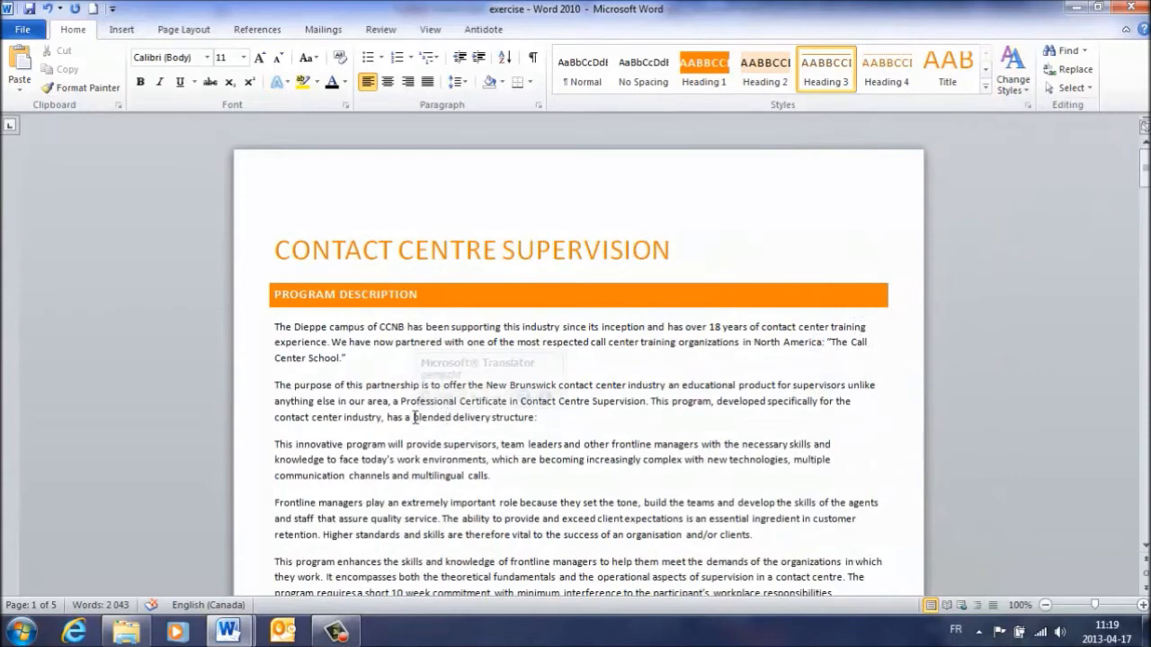
scroll(446, 414, "down", 3)
scroll(417, 422, "up", 2)
scroll(415, 421, "up", 2)
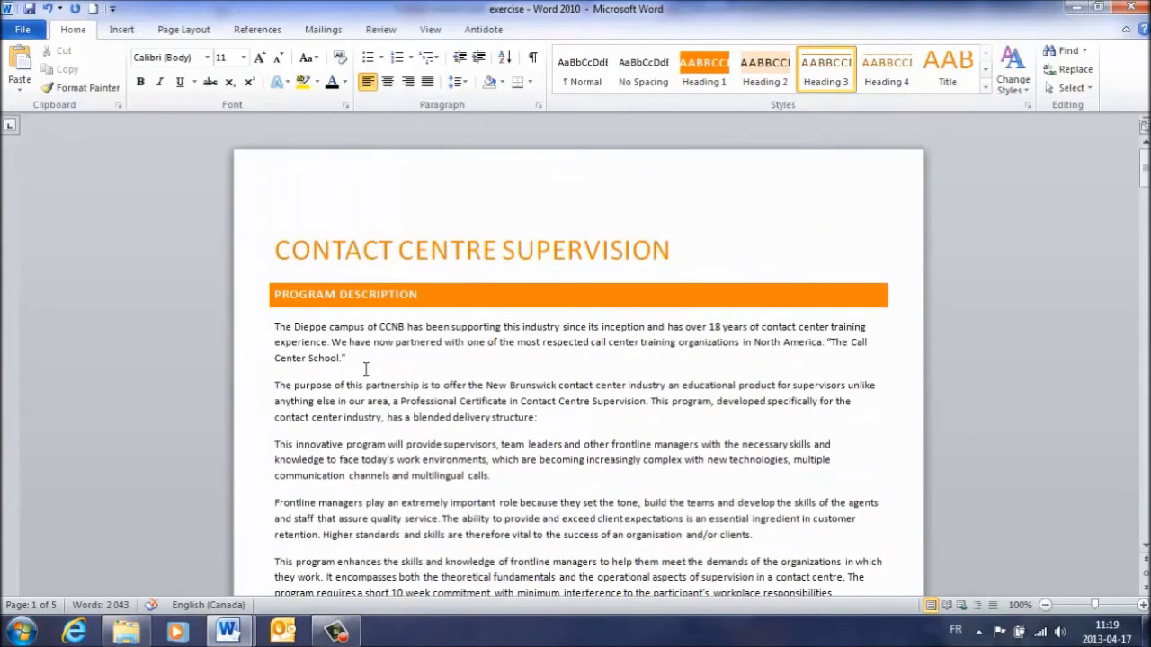
- Insert a page break before the Contact Centre Supervision title to create an empty first page
left_click(276, 250)
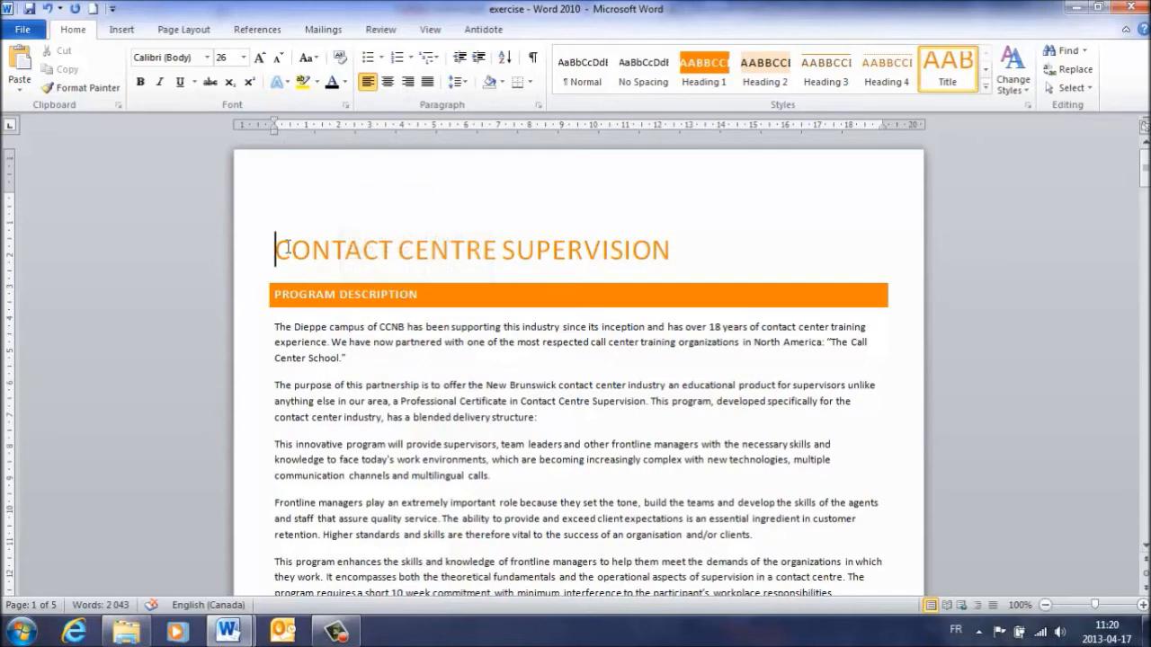
left_click(122, 30)
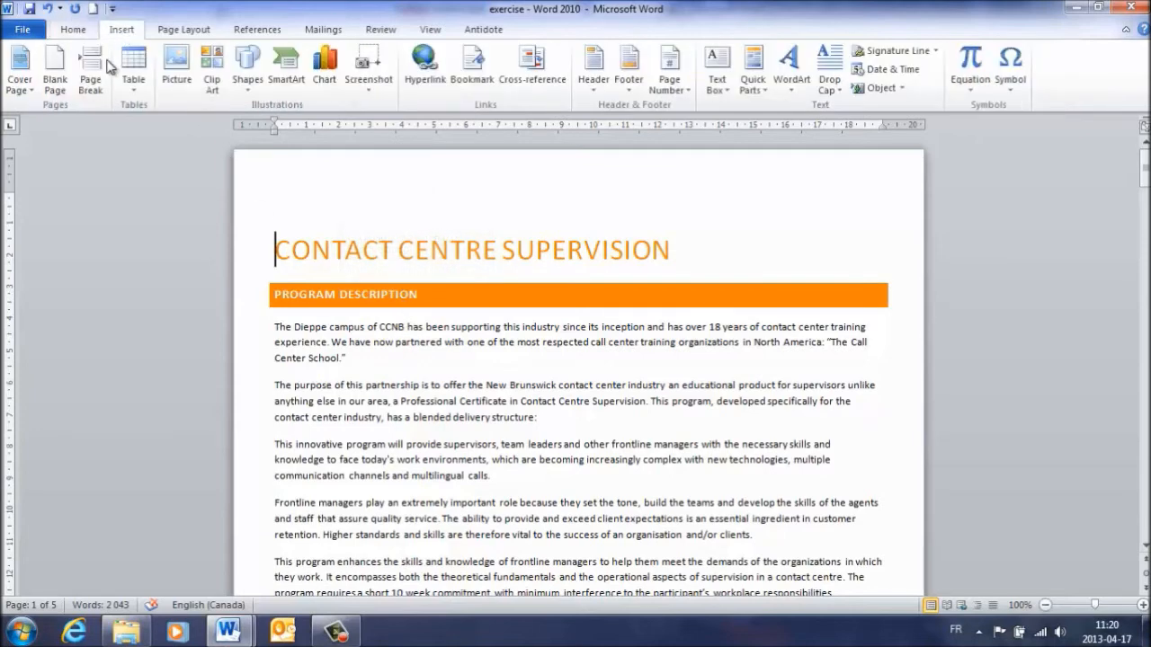
left_click(92, 68)
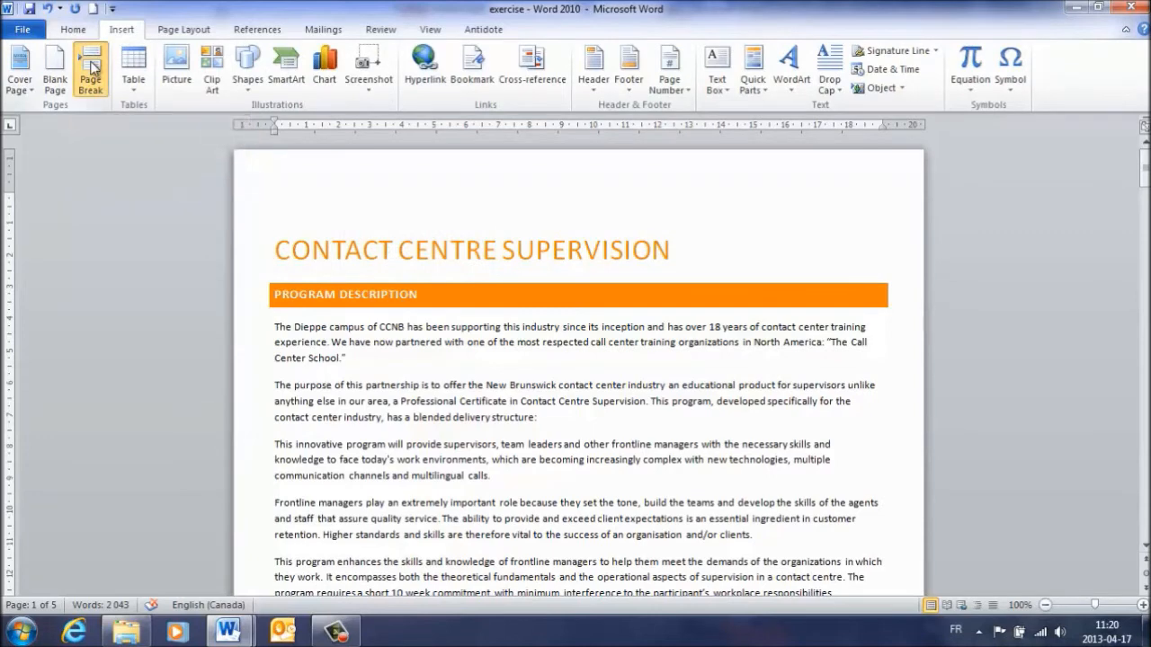
scroll(440, 319, "down", 5)
scroll(447, 333, "up", 5)
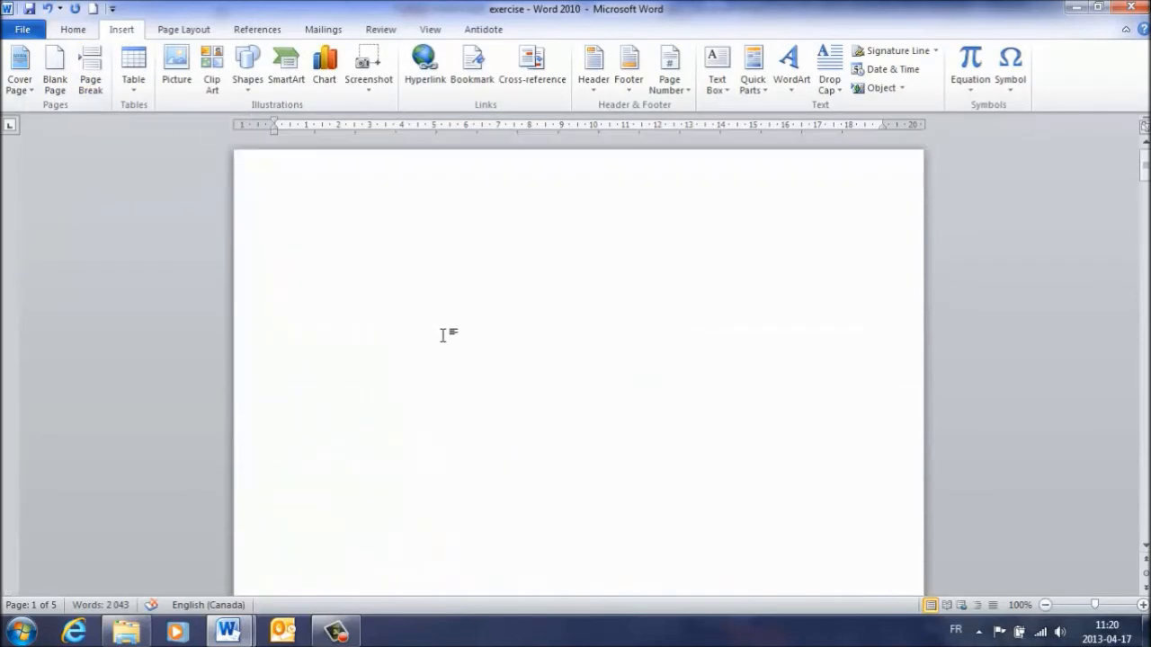
- Insert the Automatic Table 2 table of contents at the start of the empty first page
left_click(284, 214)
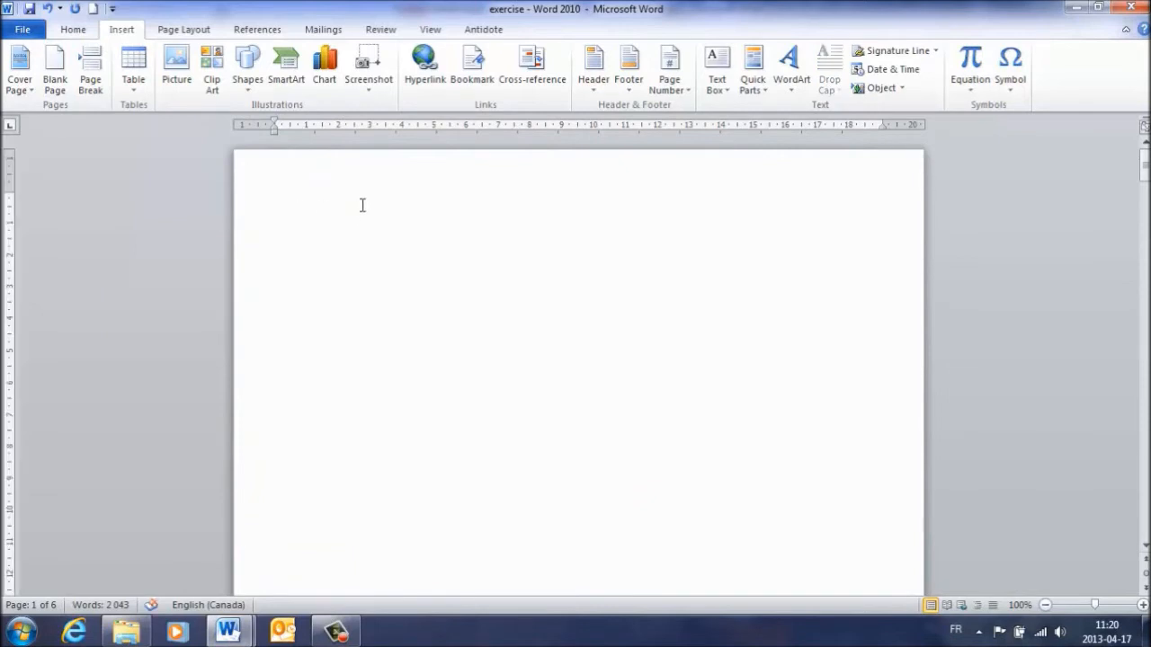
left_click(258, 34)
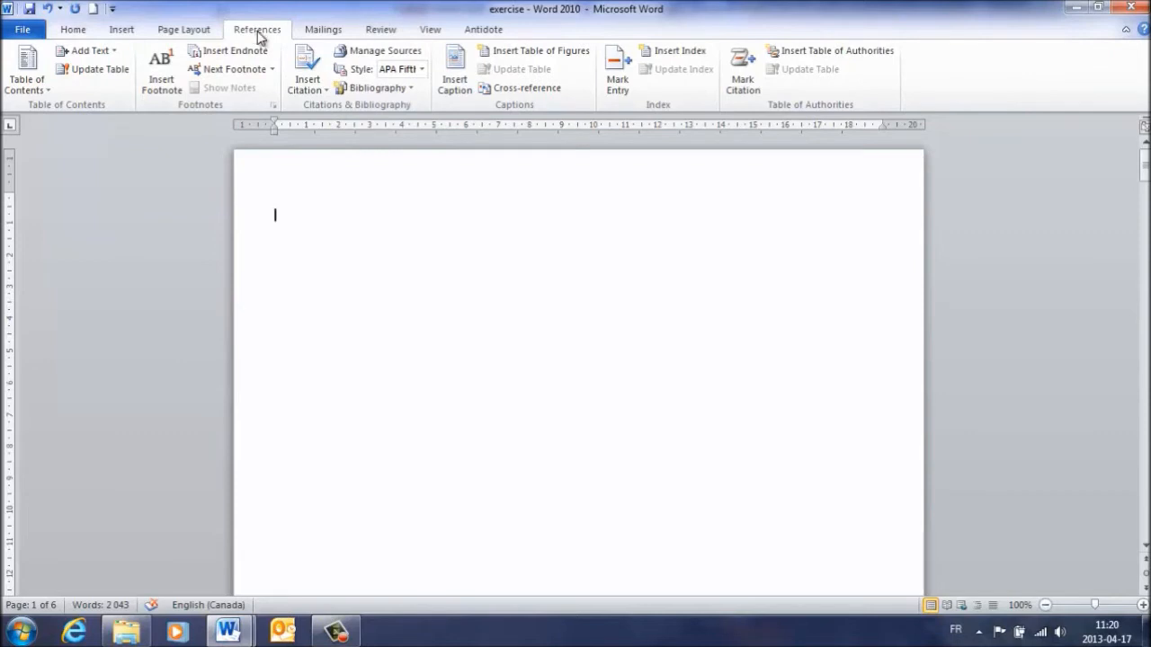
left_click(36, 95)
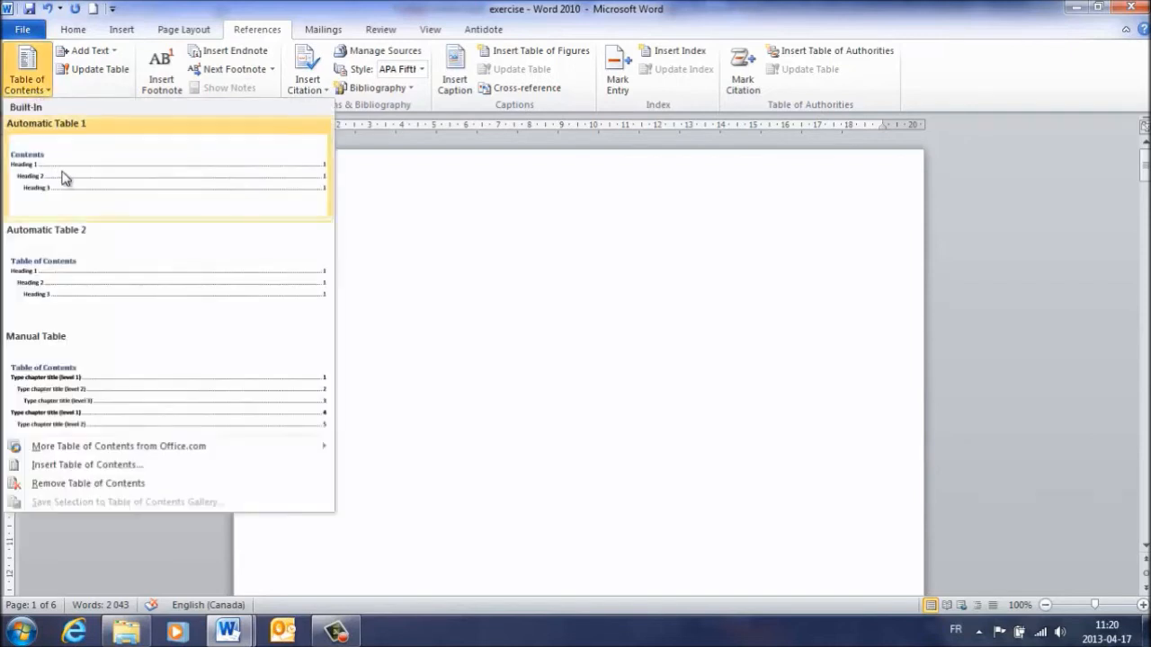
left_click(79, 292)
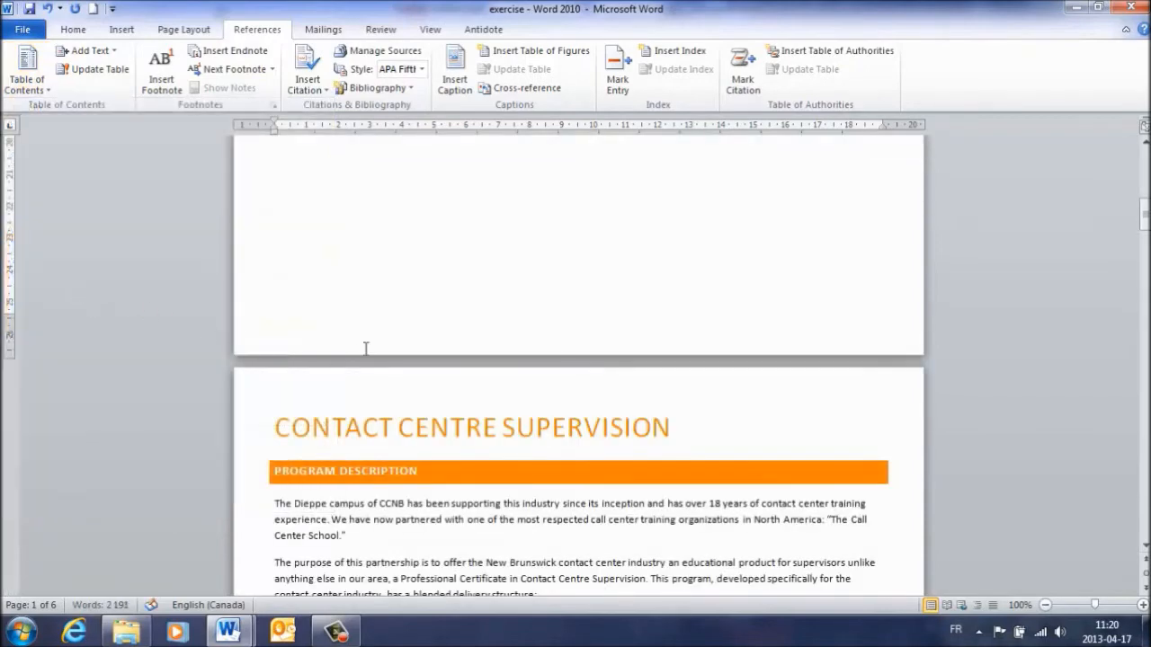
scroll(401, 324, "up", 10)
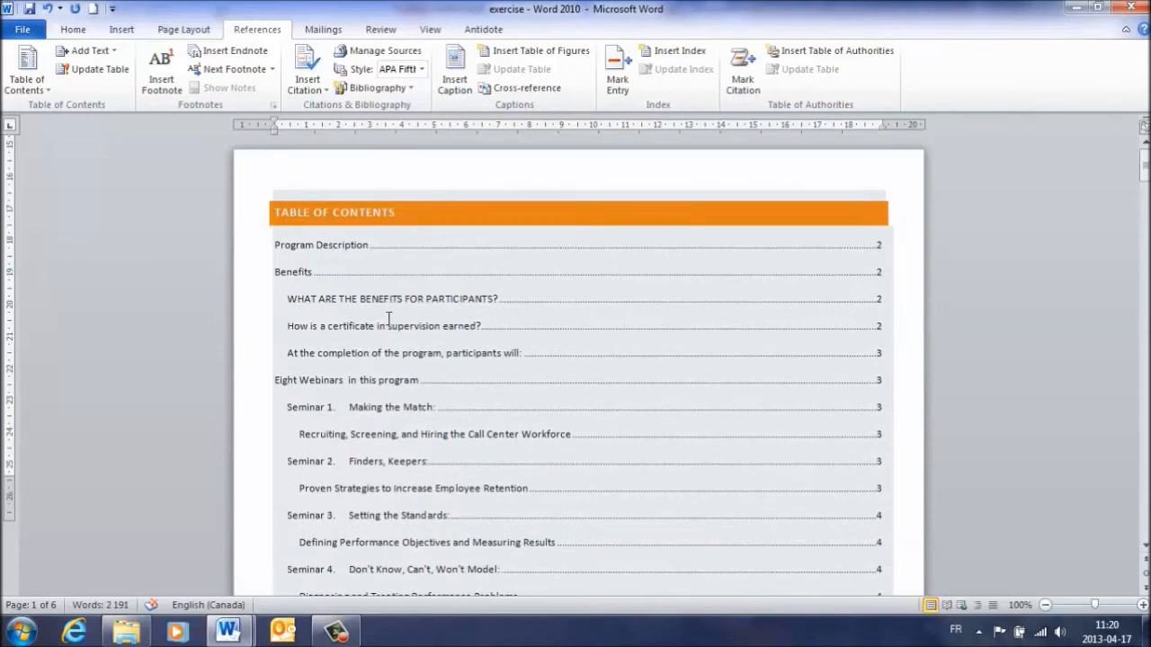
- Examine the table of contents entries, their indent levels and page numbers, from Program Description through Seminar 8
scroll(388, 320, "down", 1)
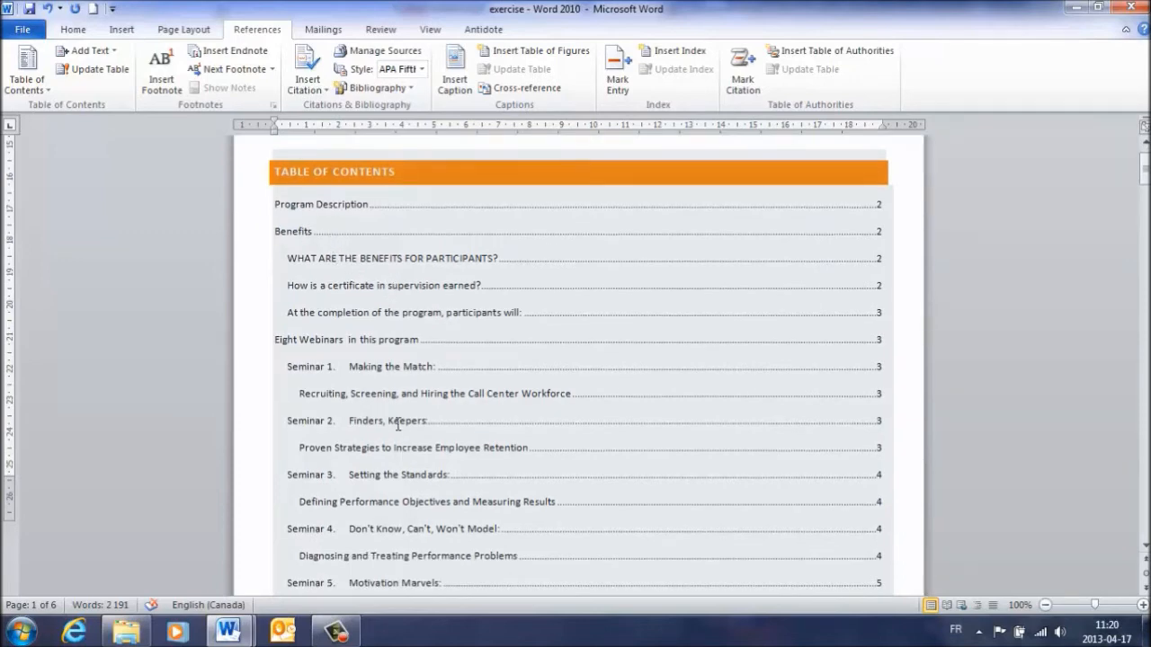
scroll(398, 435, "down", 5)
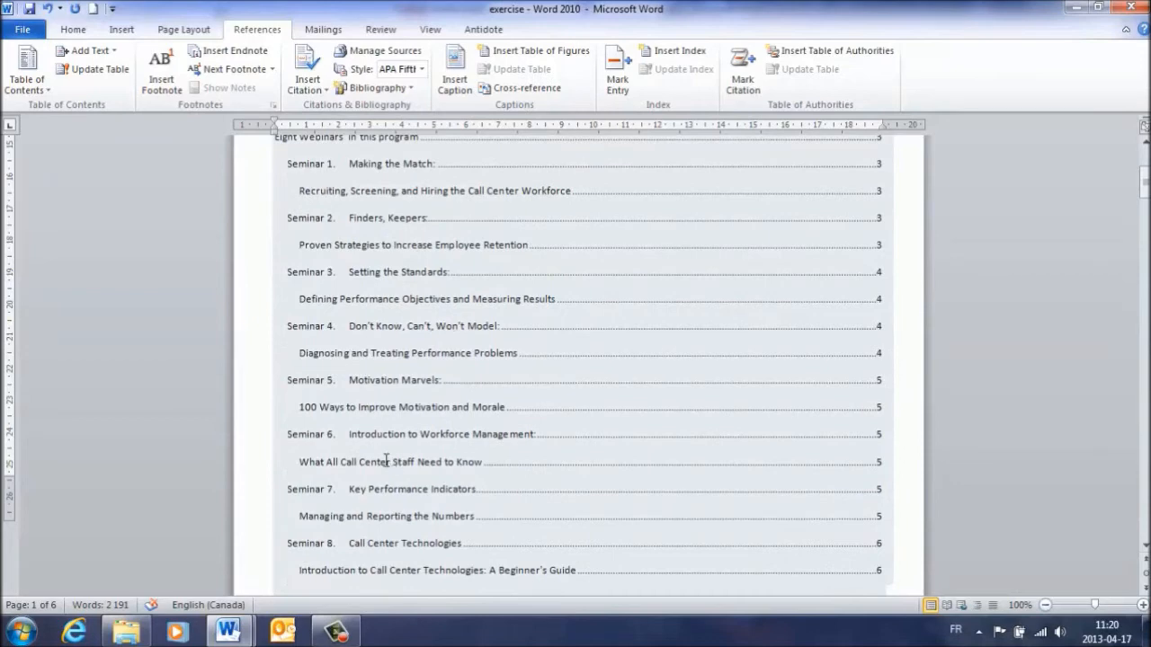
scroll(363, 432, "up", 4)
scroll(504, 315, "up", 2)
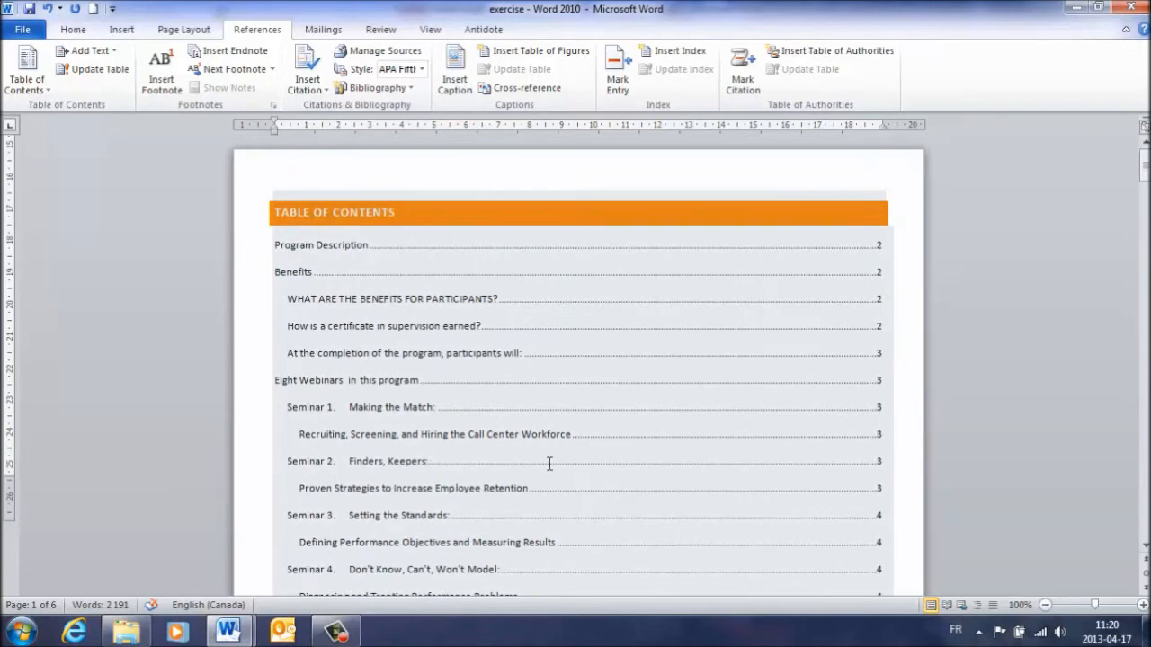
scroll(432, 450, "down", 5)
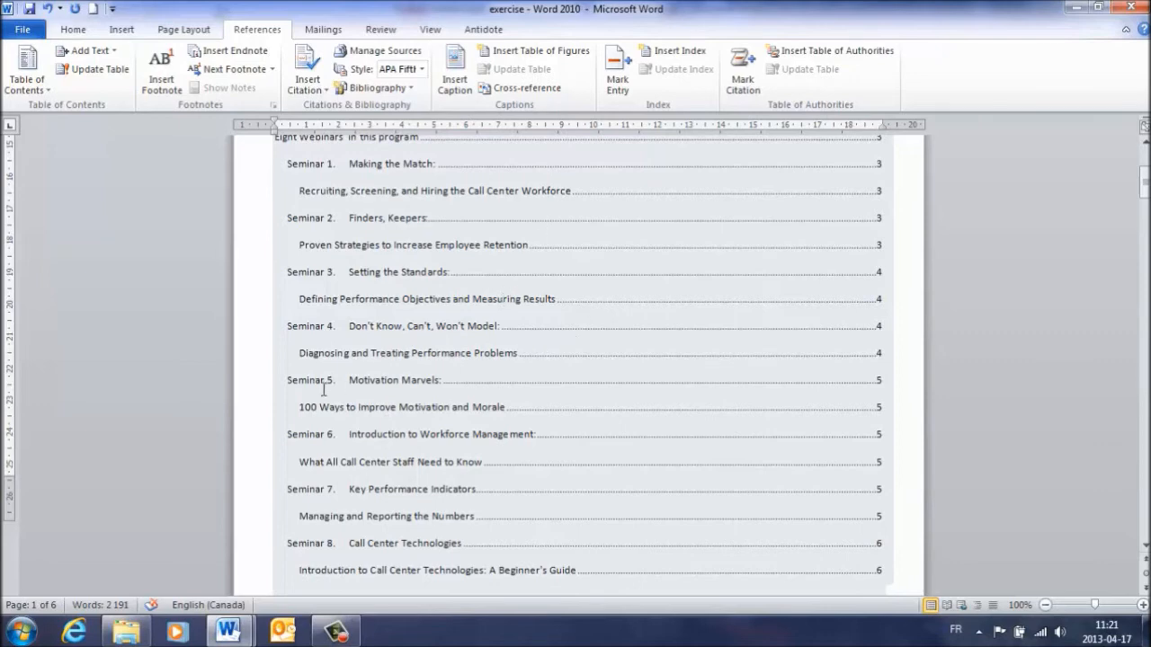
scroll(472, 255, "up", 5)
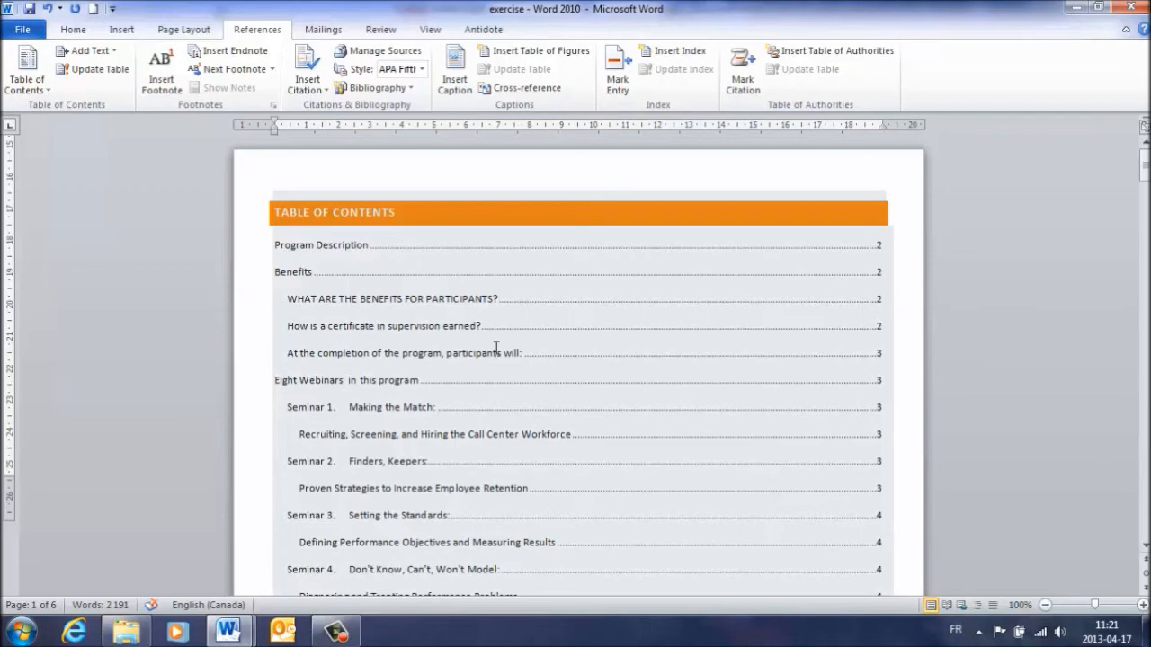
scroll(404, 439, "down", 4)
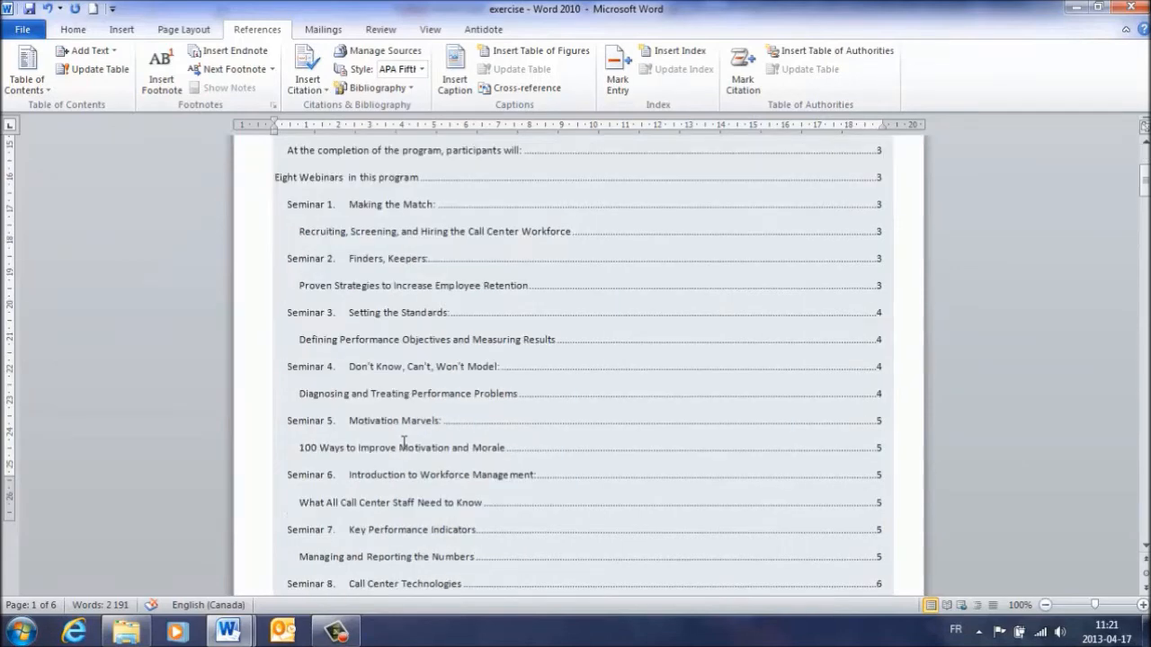
scroll(400, 458, "down", 3)
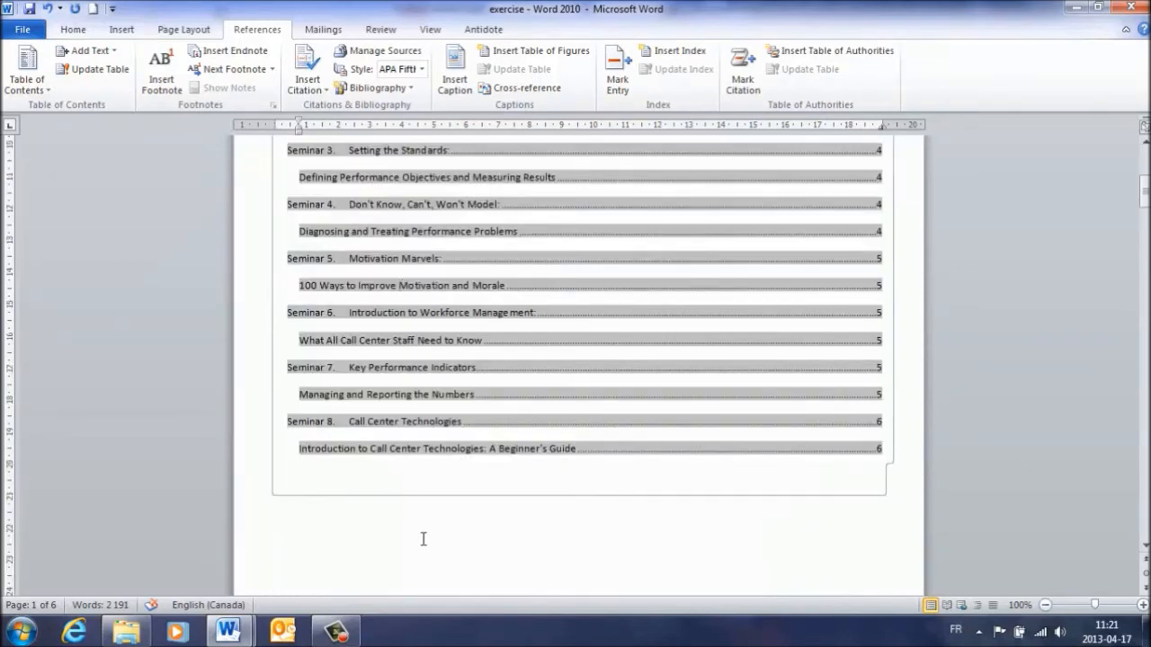
left_click(423, 536)
scroll(424, 531, "down", 3)
scroll(426, 525, "up", 5)
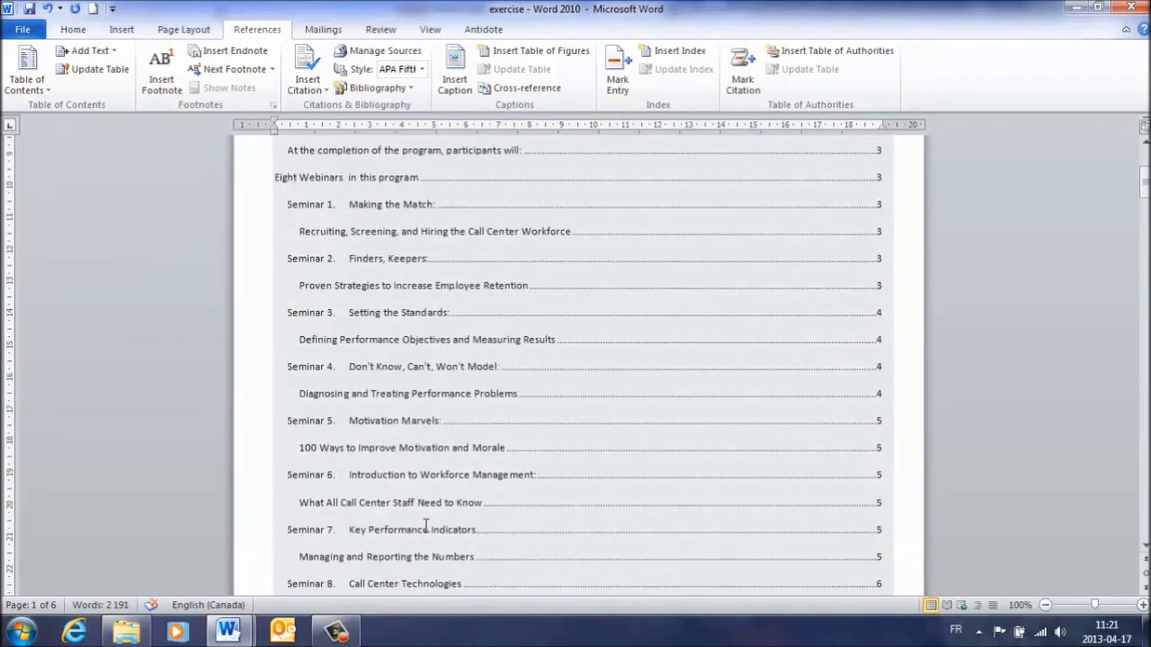
scroll(322, 462, "up", 2)
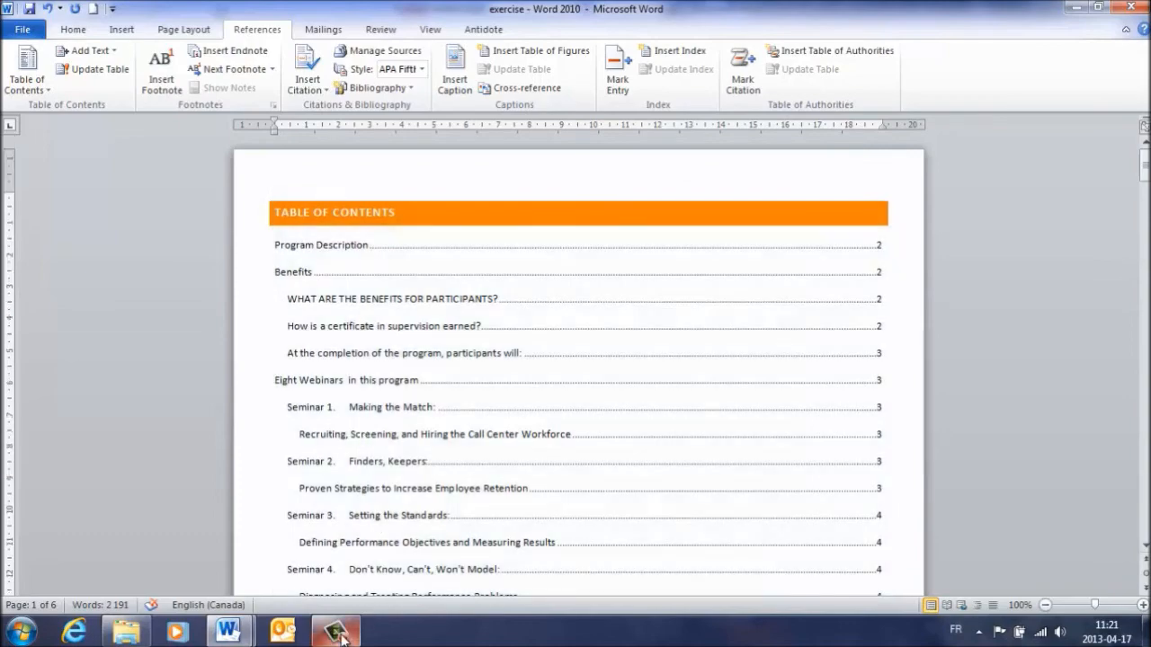
left_click(337, 631)
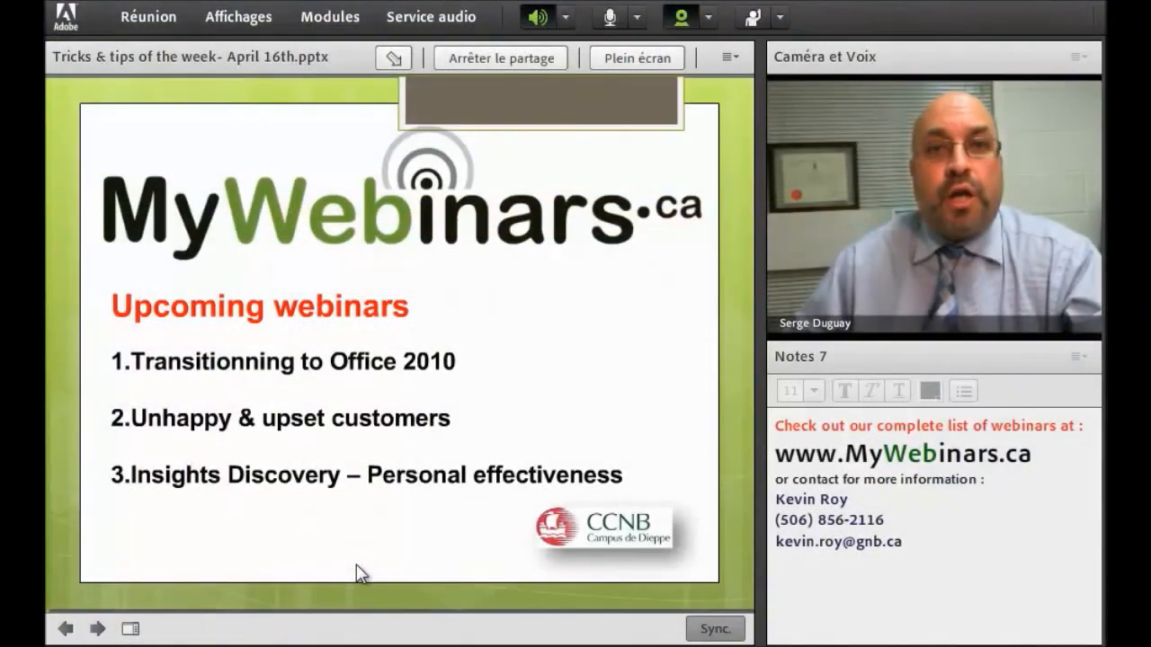